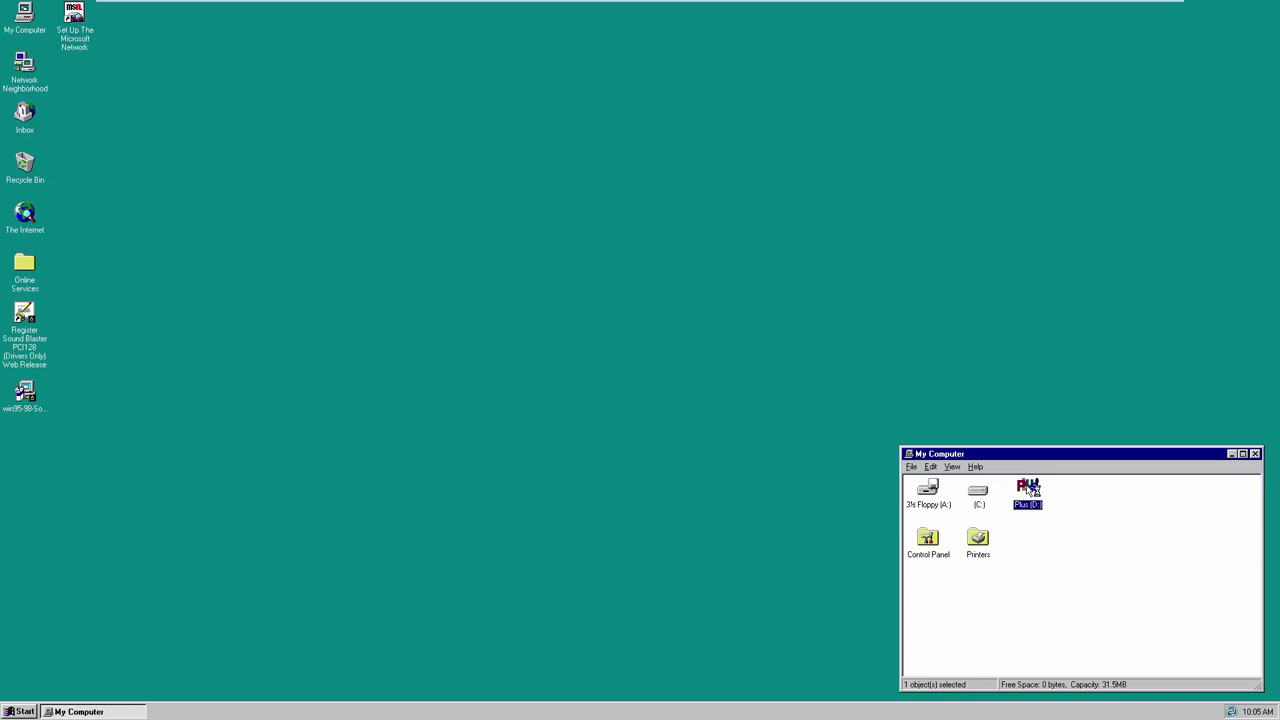
# Open the Plus! CD's autorun window from drive D: and launch Install Plus!
pyautogui.doubleClick(1028, 490)
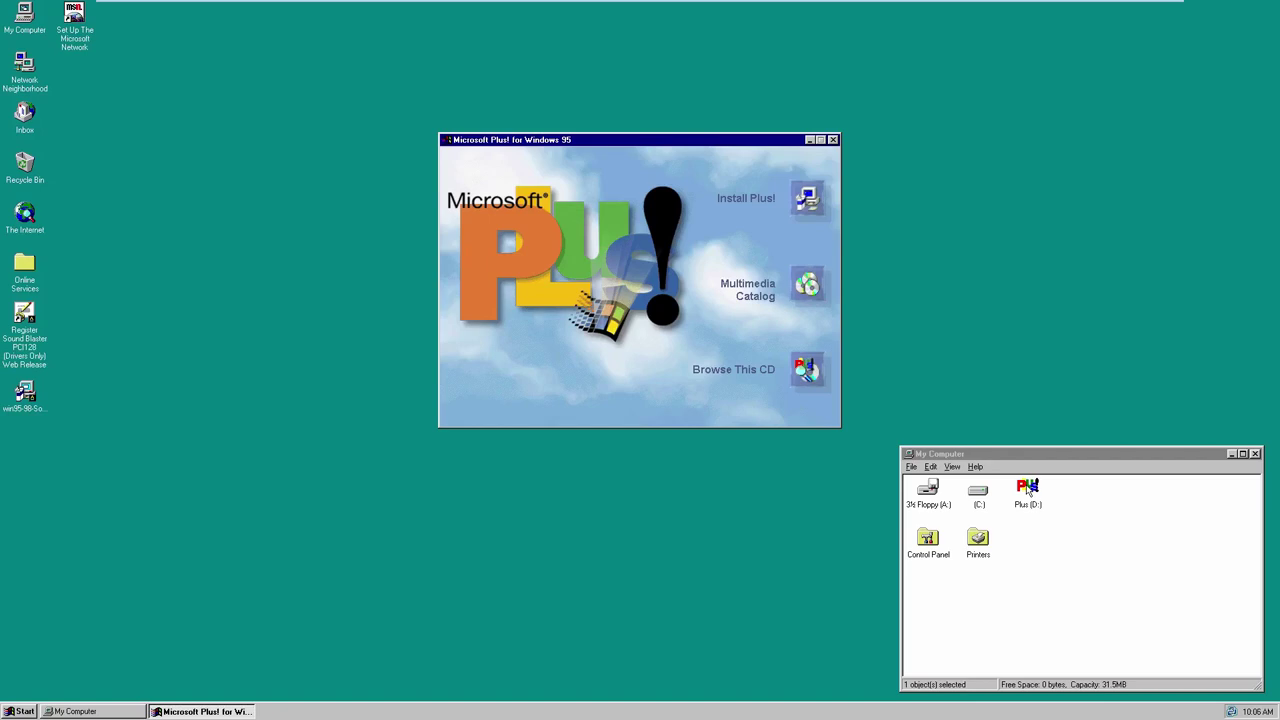
pyautogui.click(807, 200)
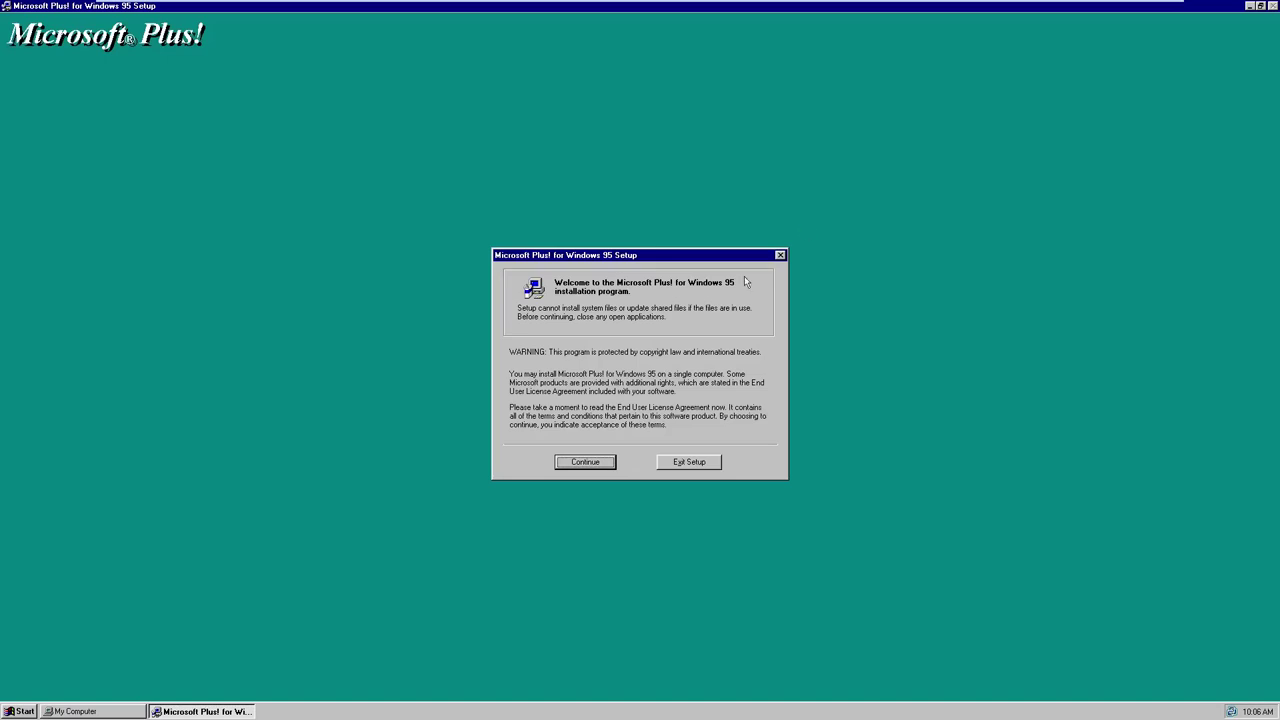
# Pass the welcome notice, confirm the registration name, and enter the CD key
pyautogui.click(596, 462)
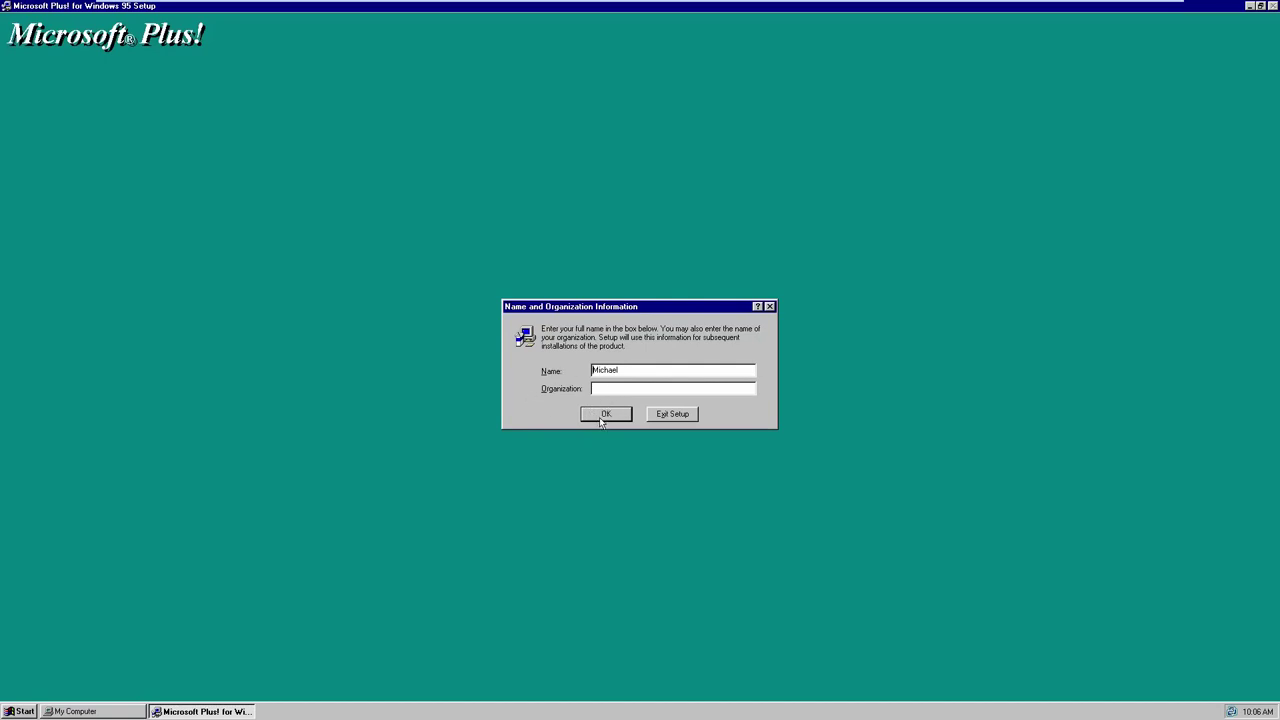
pyautogui.click(600, 420)
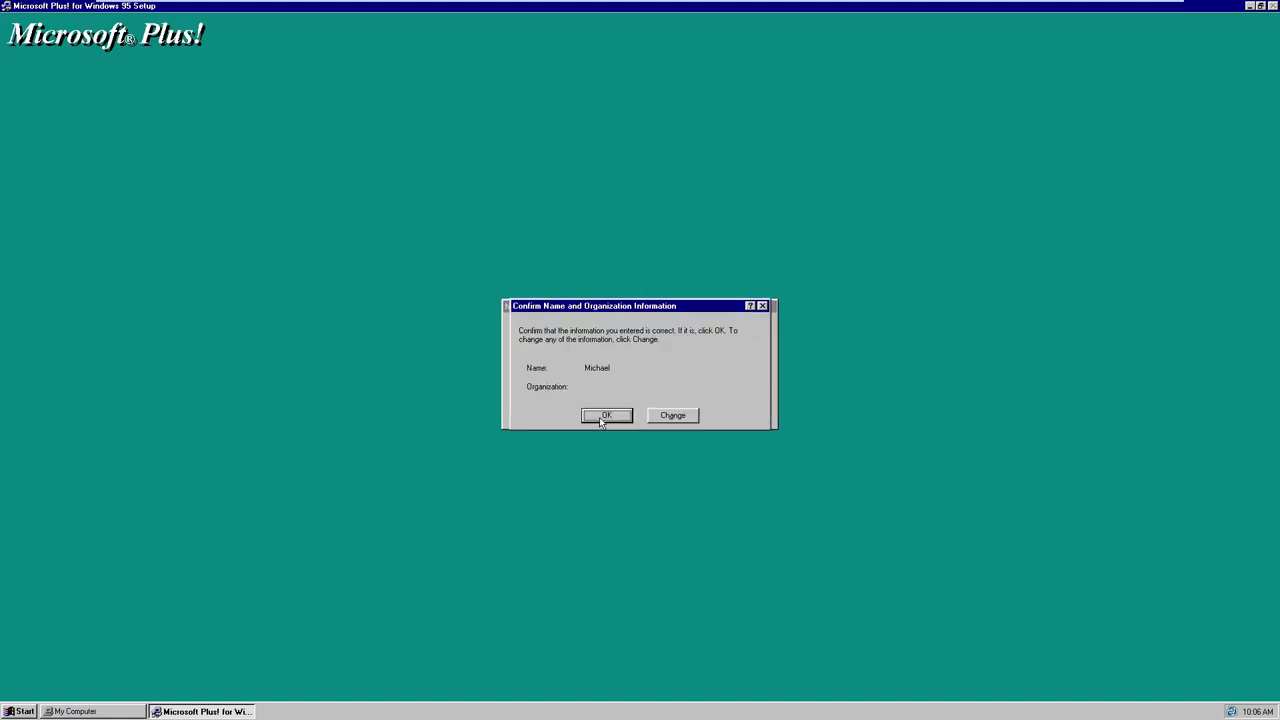
pyautogui.click(600, 420)
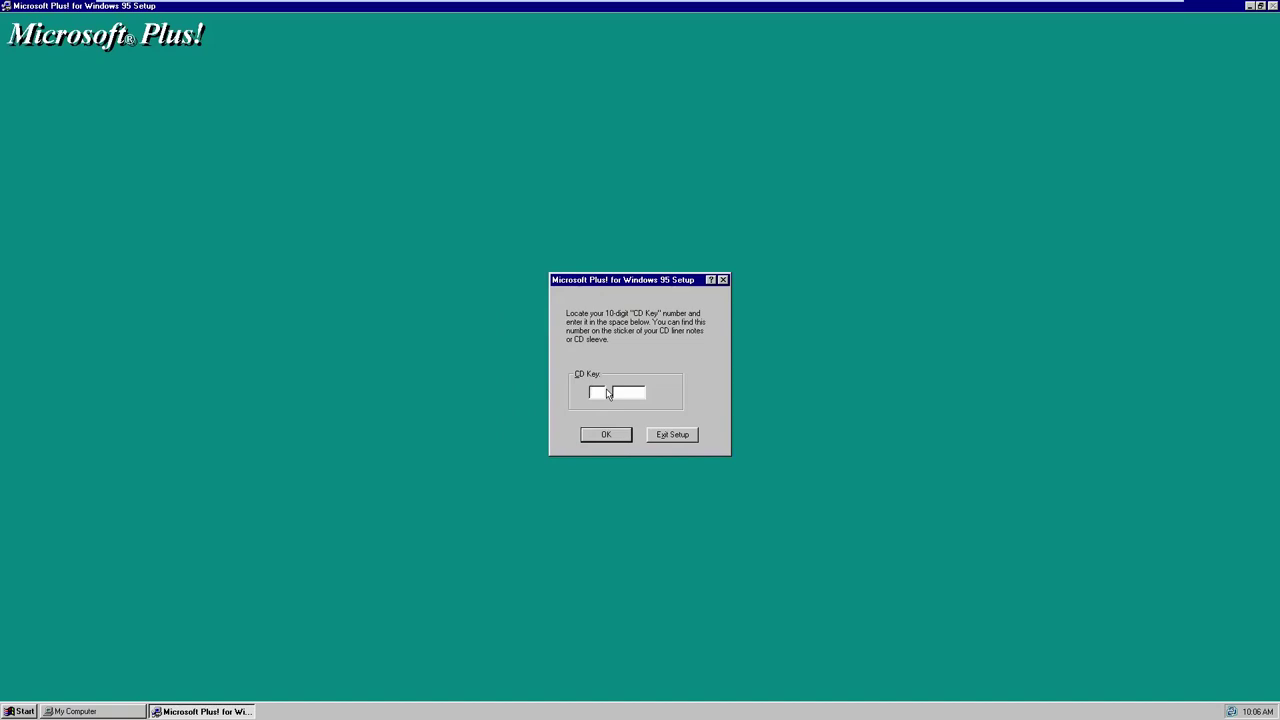
pyautogui.click(617, 436)
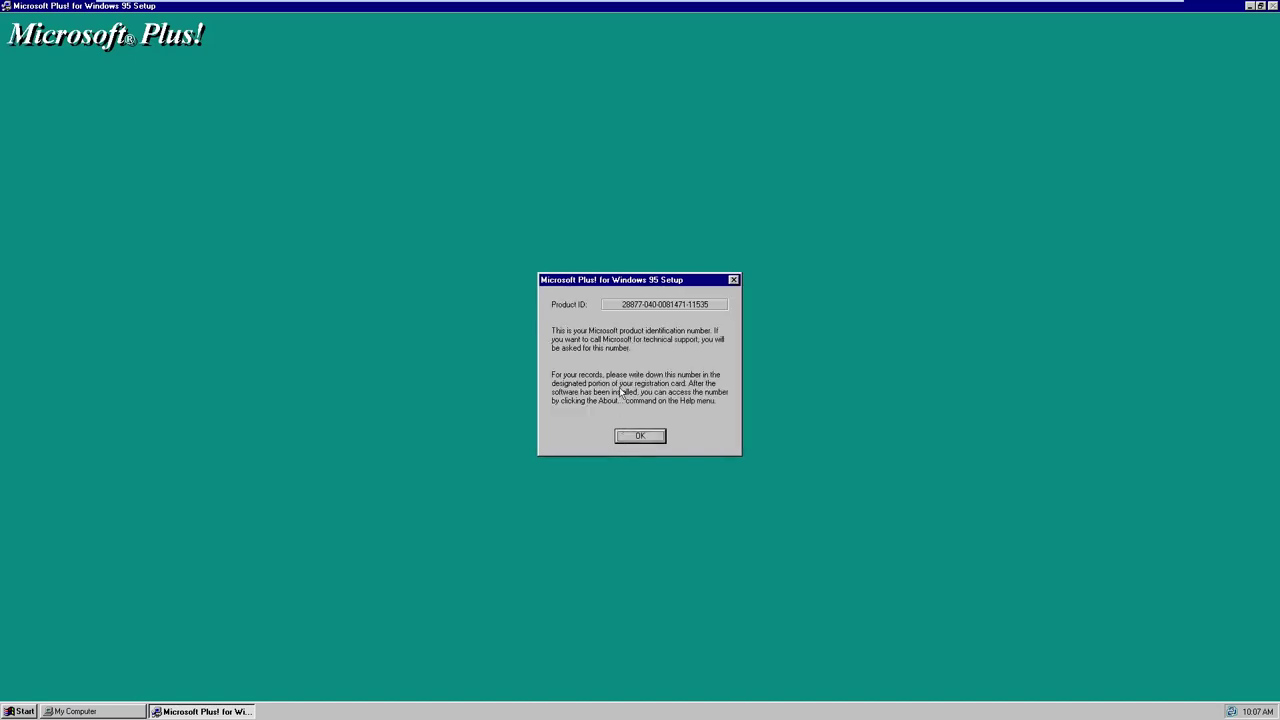
# Acknowledge the Product ID and install into C:\Program Files\Plus!
pyautogui.click(638, 437)
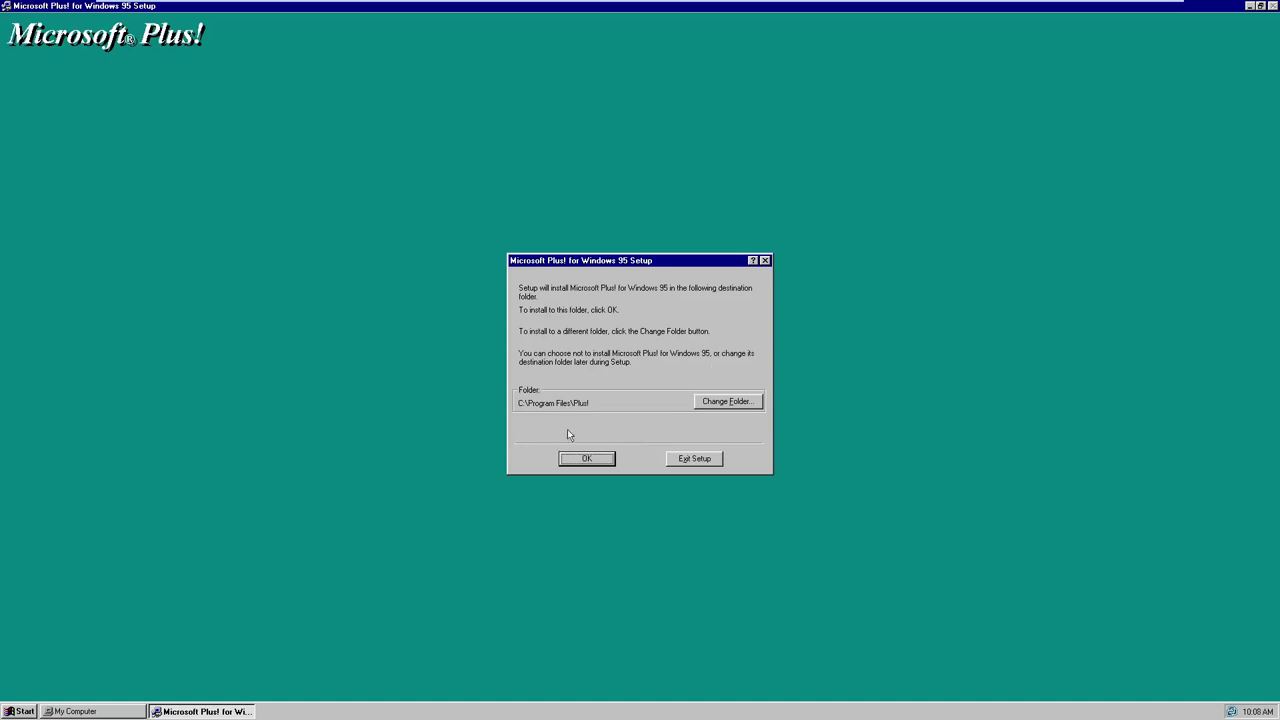
pyautogui.click(570, 461)
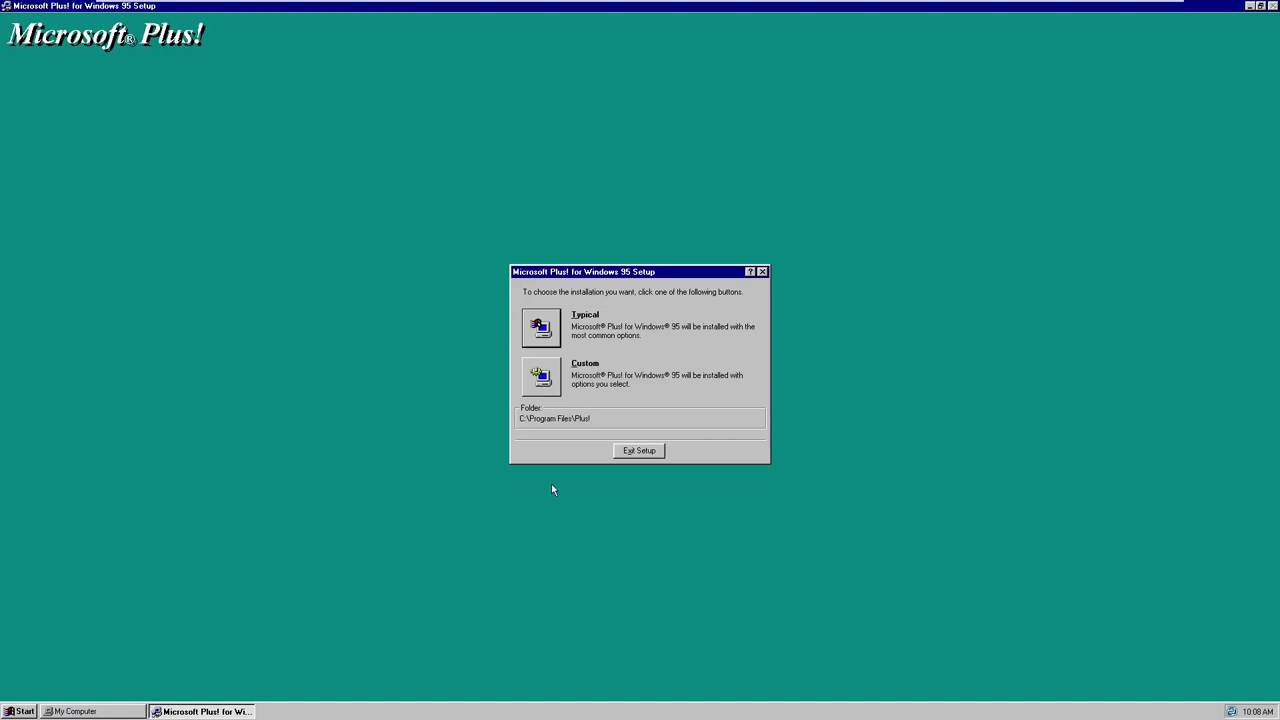
# Choose a Custom installation to list all seven components, needing 50528 K
pyautogui.click(542, 384)
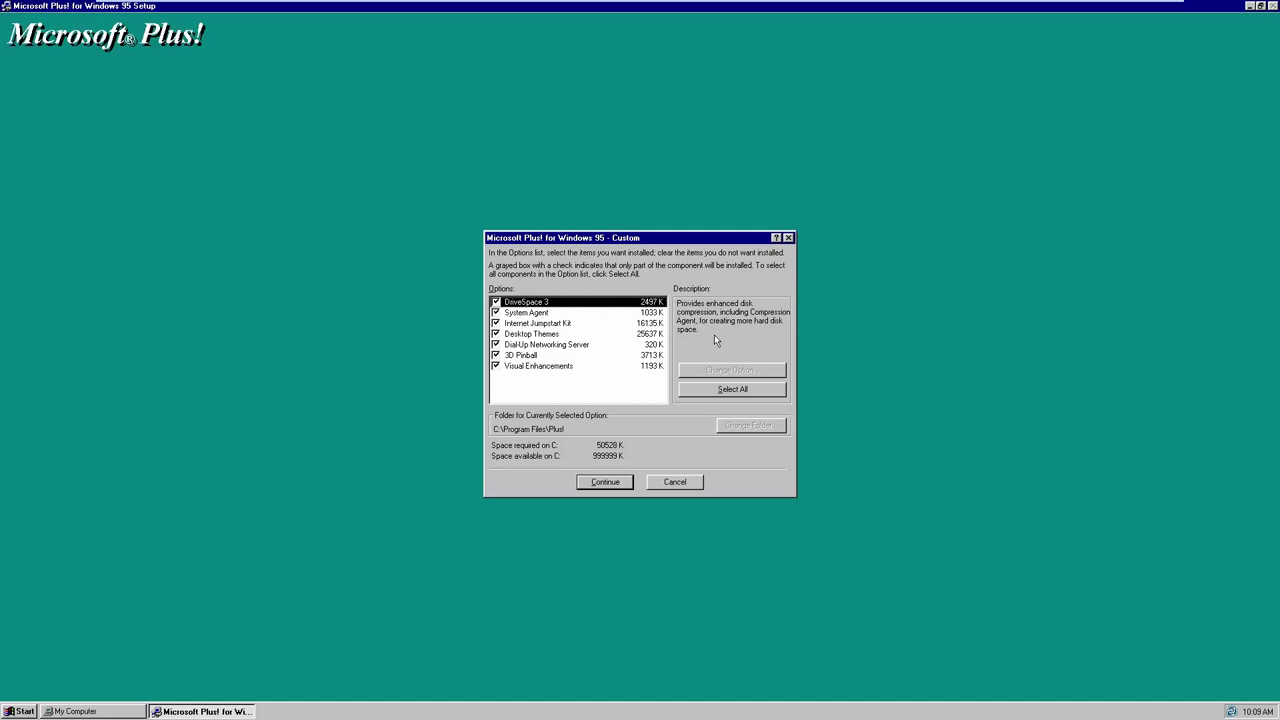
pyautogui.click(524, 315)
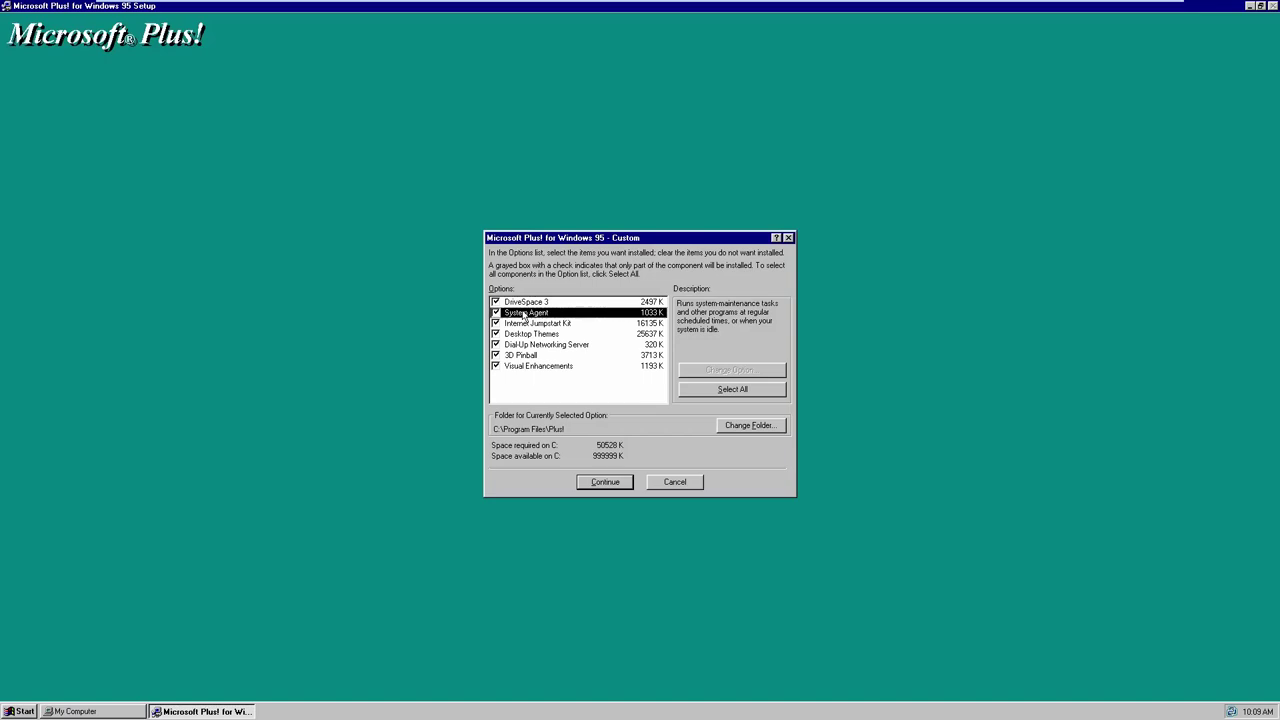
pyautogui.click(529, 325)
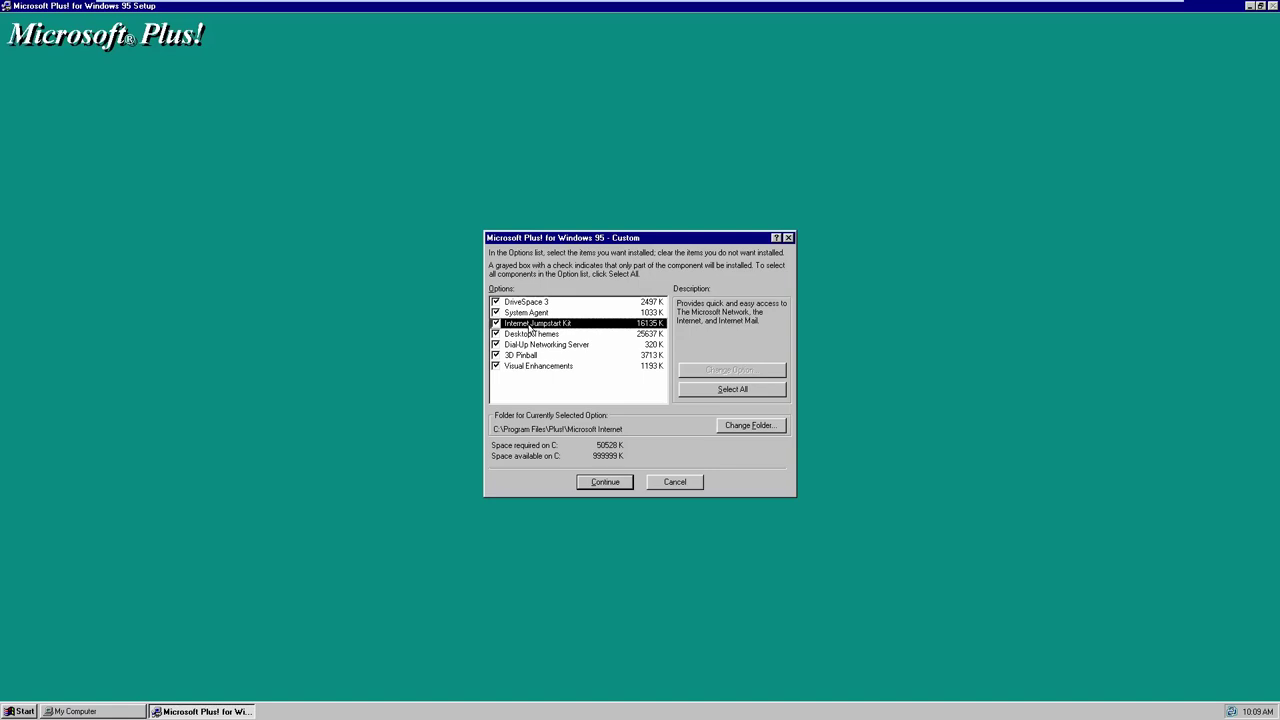
pyautogui.click(540, 334)
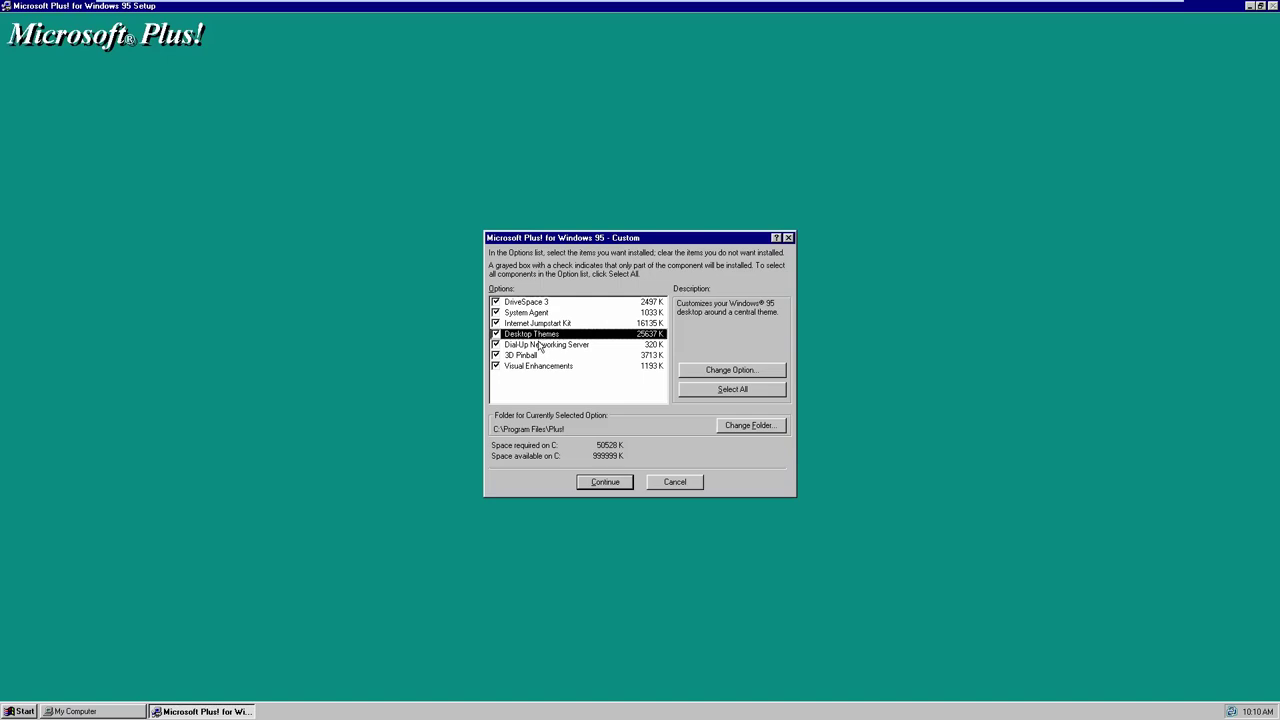
# Review Dial-Up Networking Server, 3D Pinball and Visual Enhancements, then continue with all components selected
pyautogui.click(540, 345)
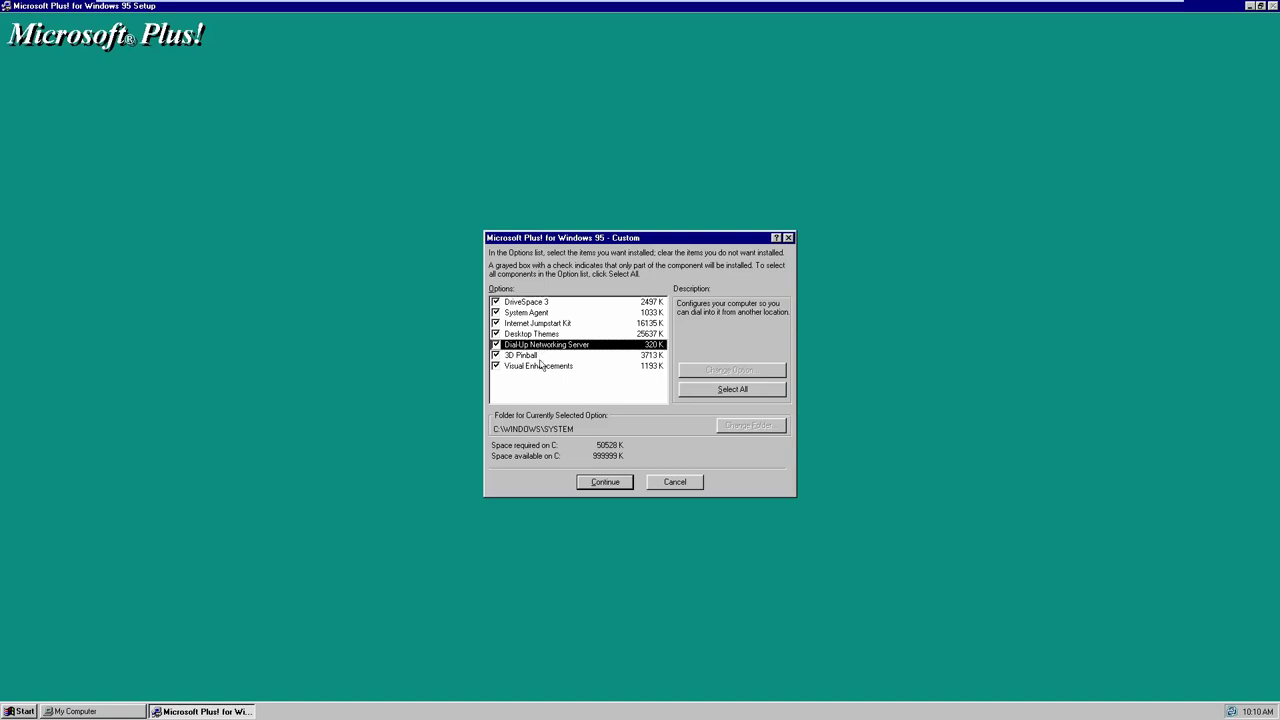
pyautogui.click(540, 358)
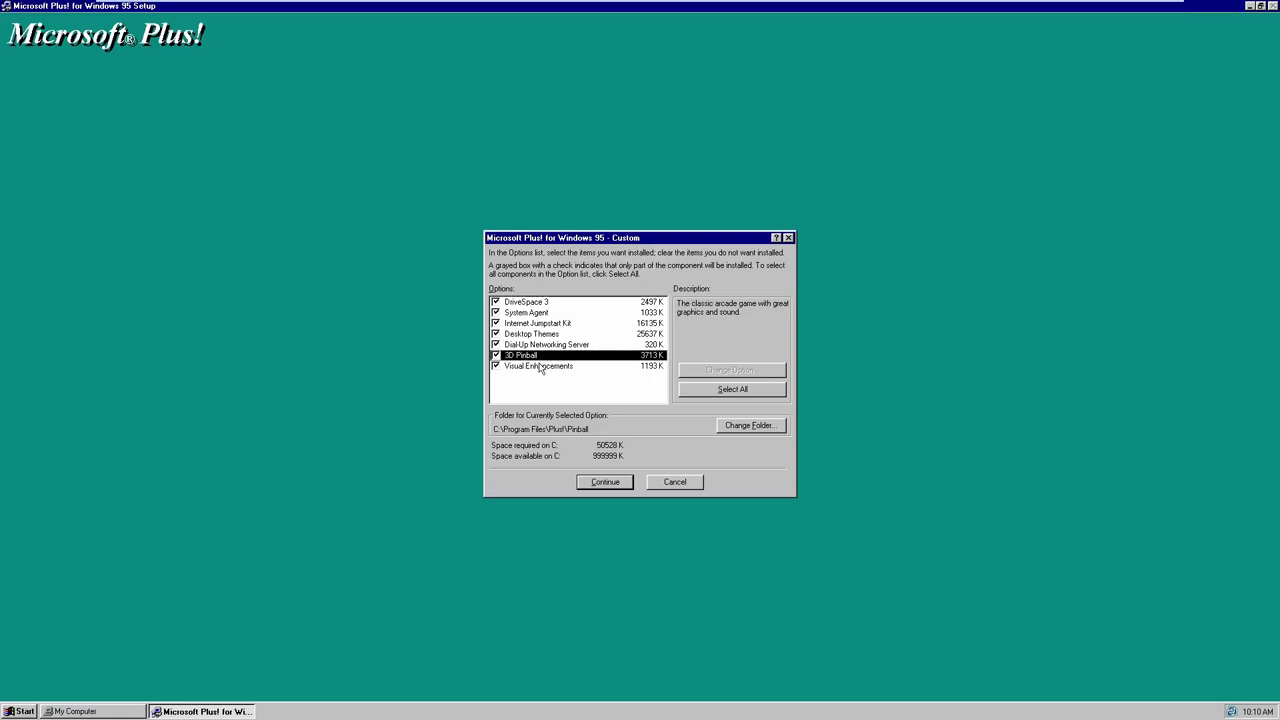
pyautogui.click(540, 367)
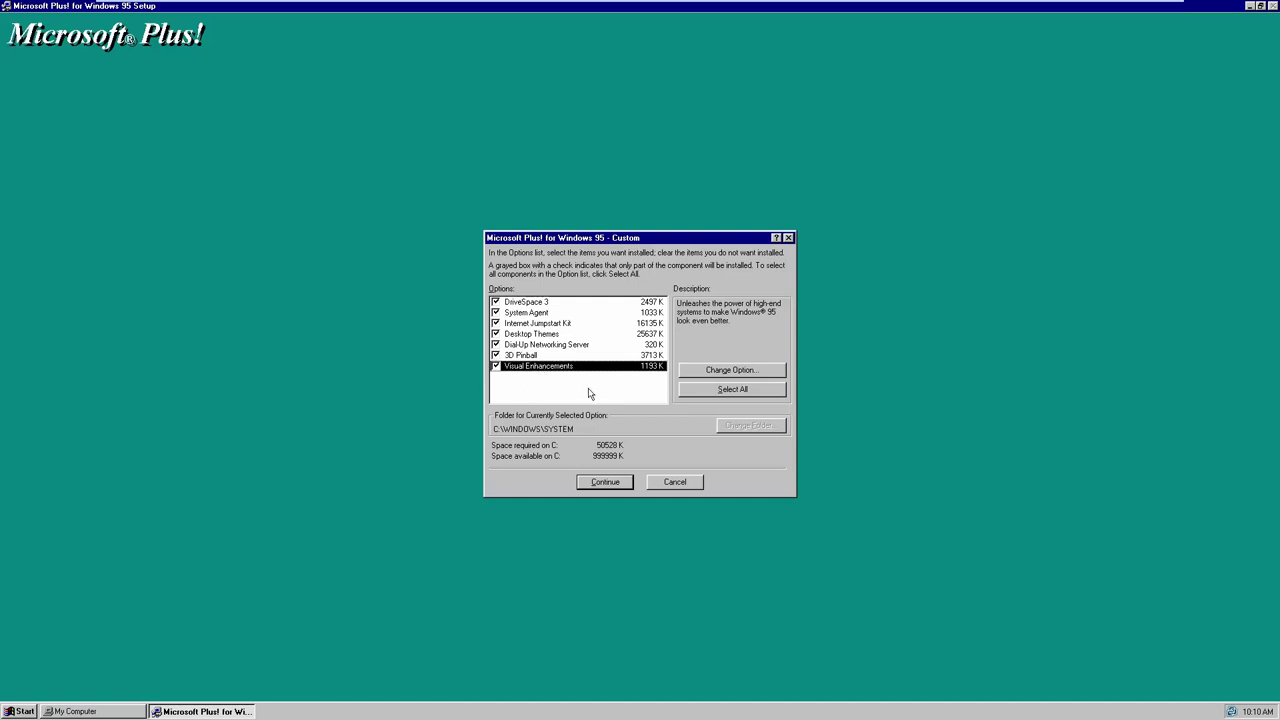
pyautogui.click(602, 481)
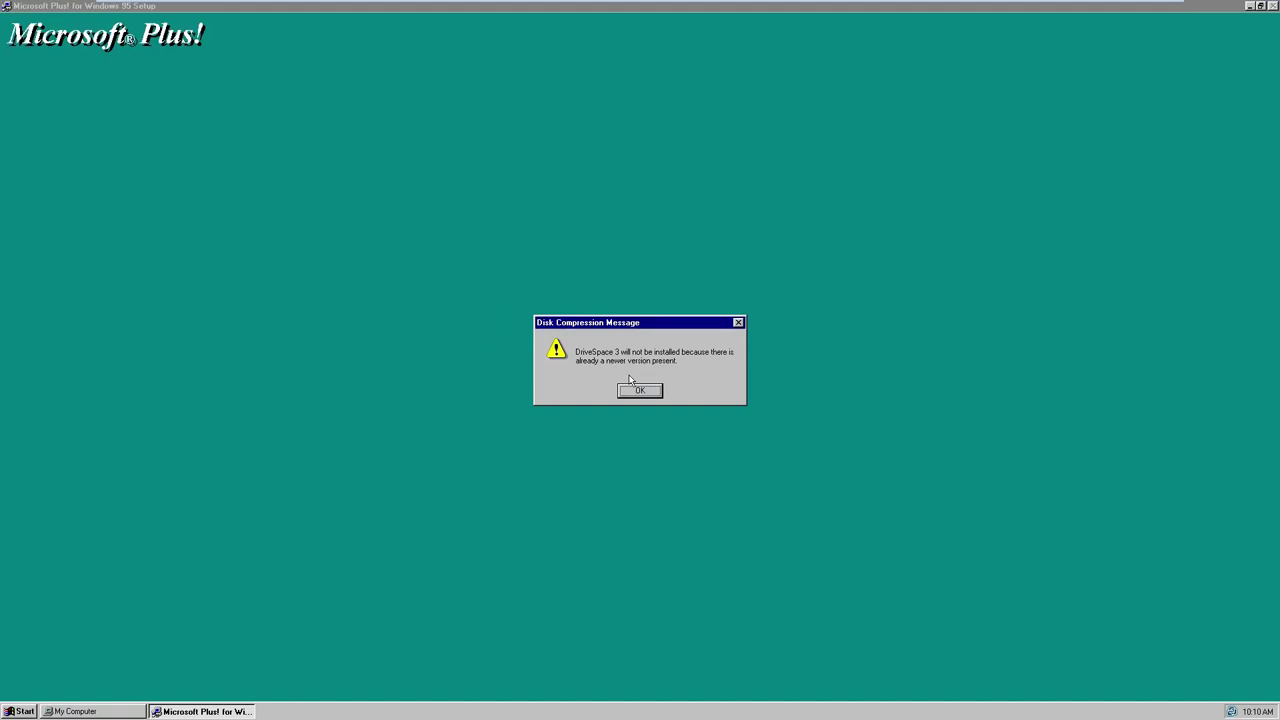
# Dismiss the Disk Compression Message saying DriveSpace 3 won't be installed
pyautogui.click(631, 393)
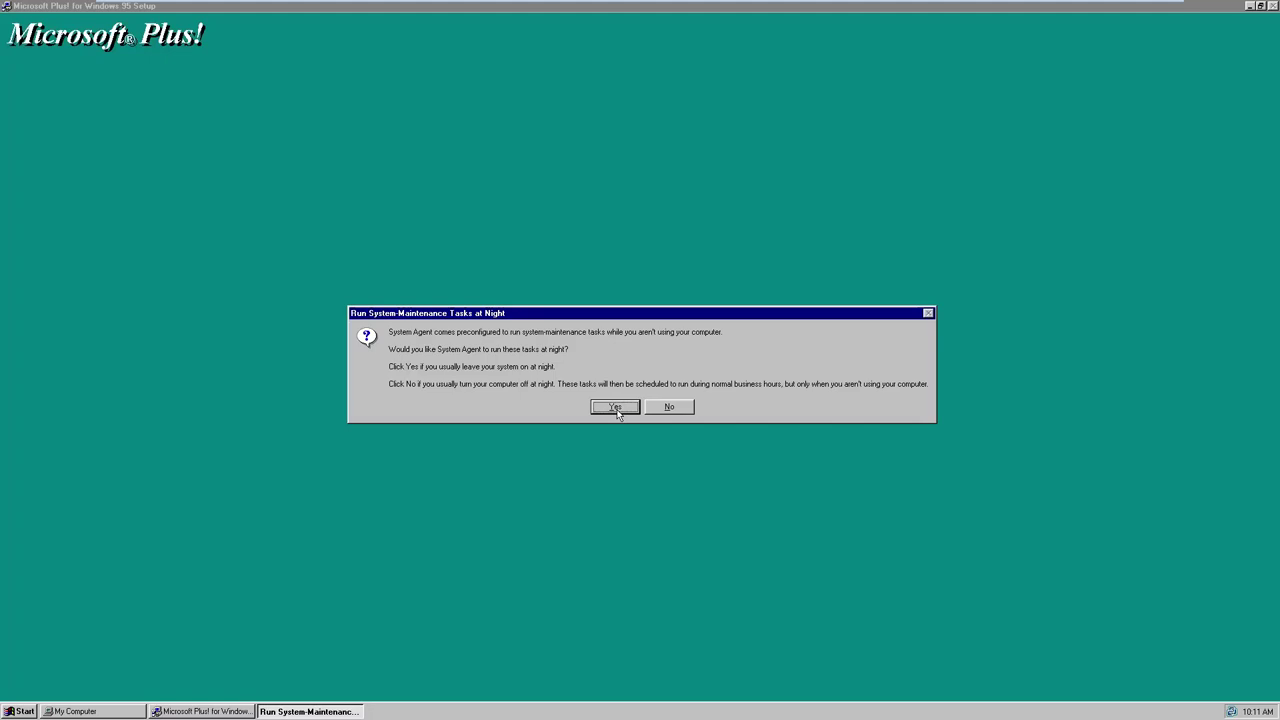
# Let System Agent run system-maintenance tasks at night
pyautogui.click(616, 407)
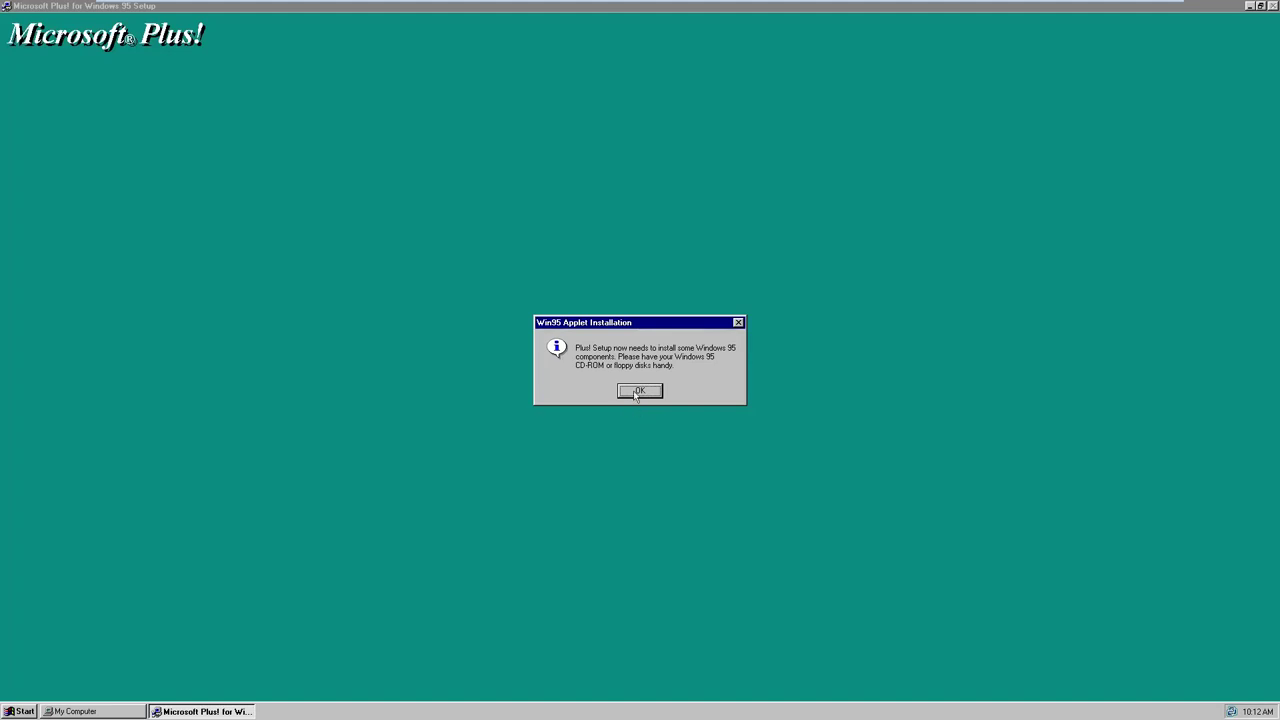
# Install the needed Windows 95 components, copying them from C:\WIN95 instead of R:\WIN95
pyautogui.click(634, 392)
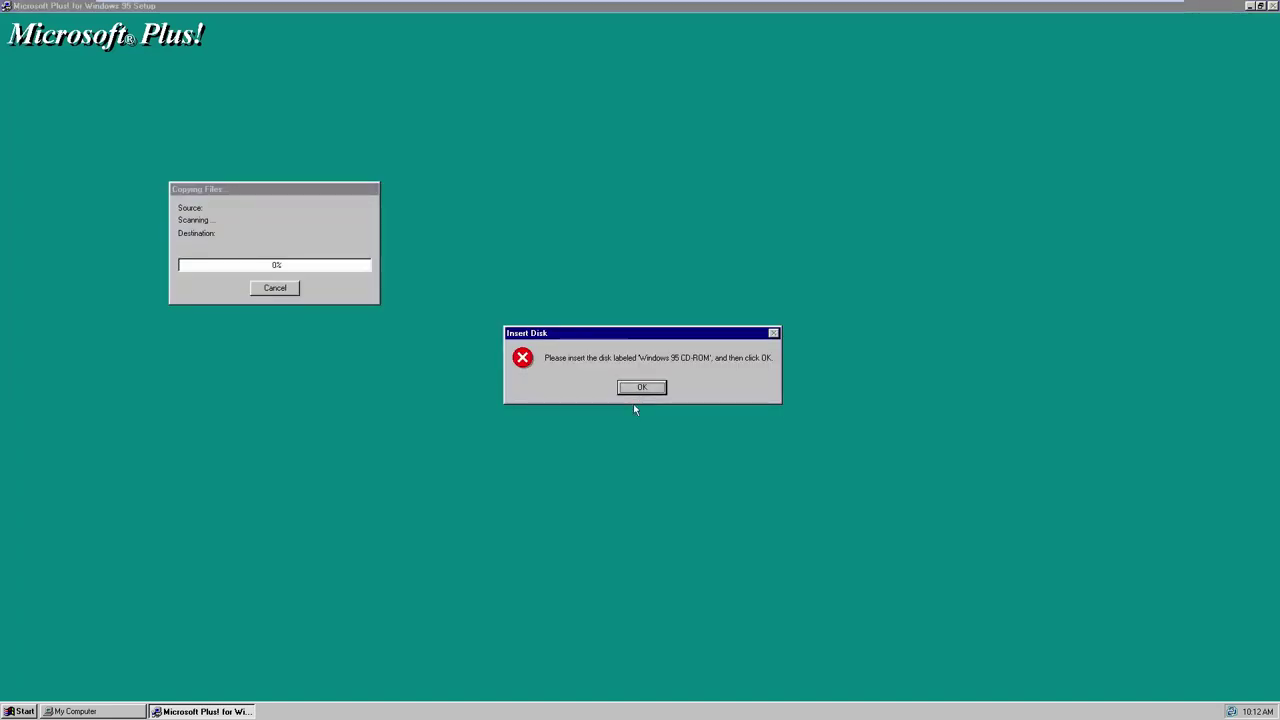
pyautogui.click(650, 389)
pyautogui.click(307, 335)
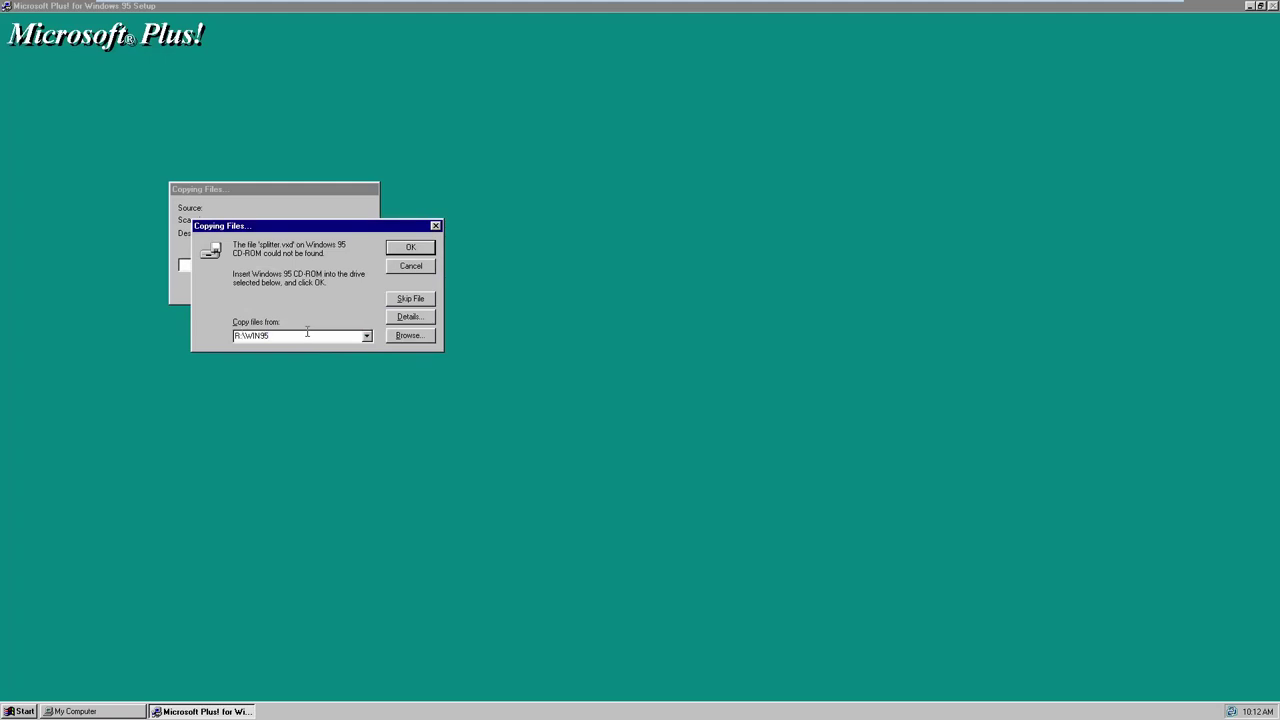
pyautogui.press('Home')
pyautogui.press('Delete')
pyautogui.write('C')
pyautogui.press('Return')
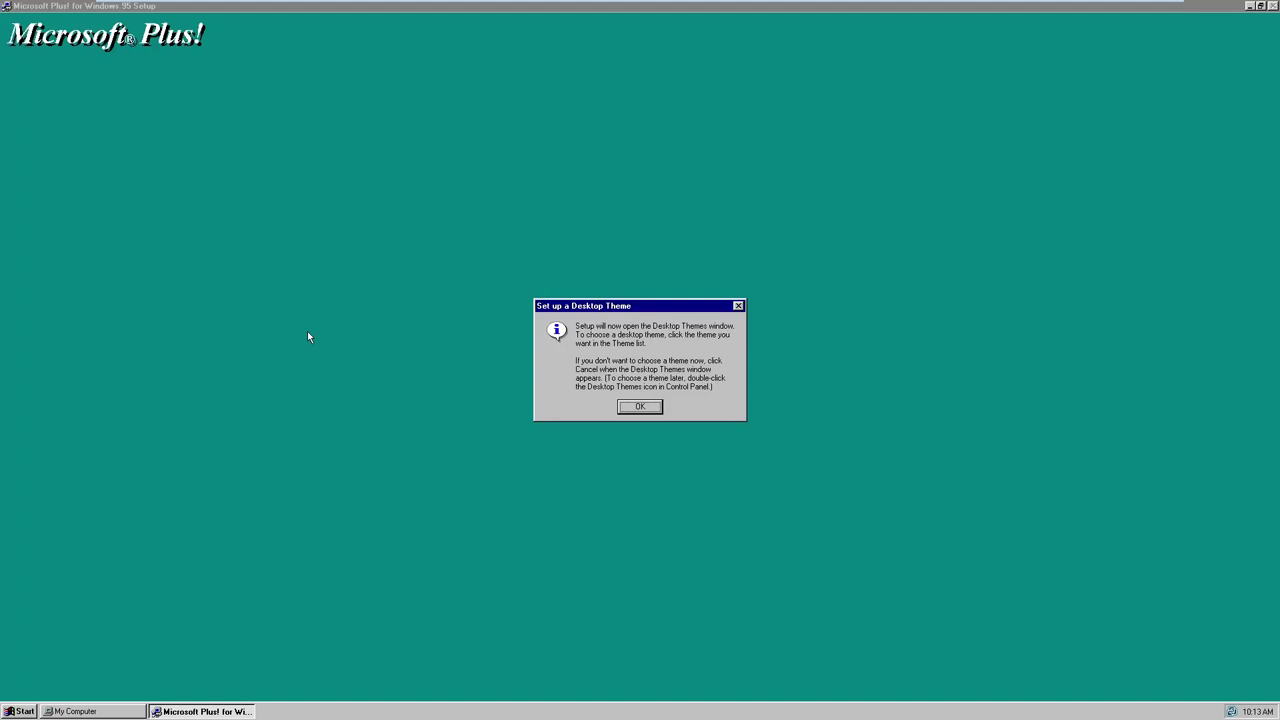
# Acknowledge the Set up a Desktop Theme notice to bring up Desktop Themes
pyautogui.click(640, 408)
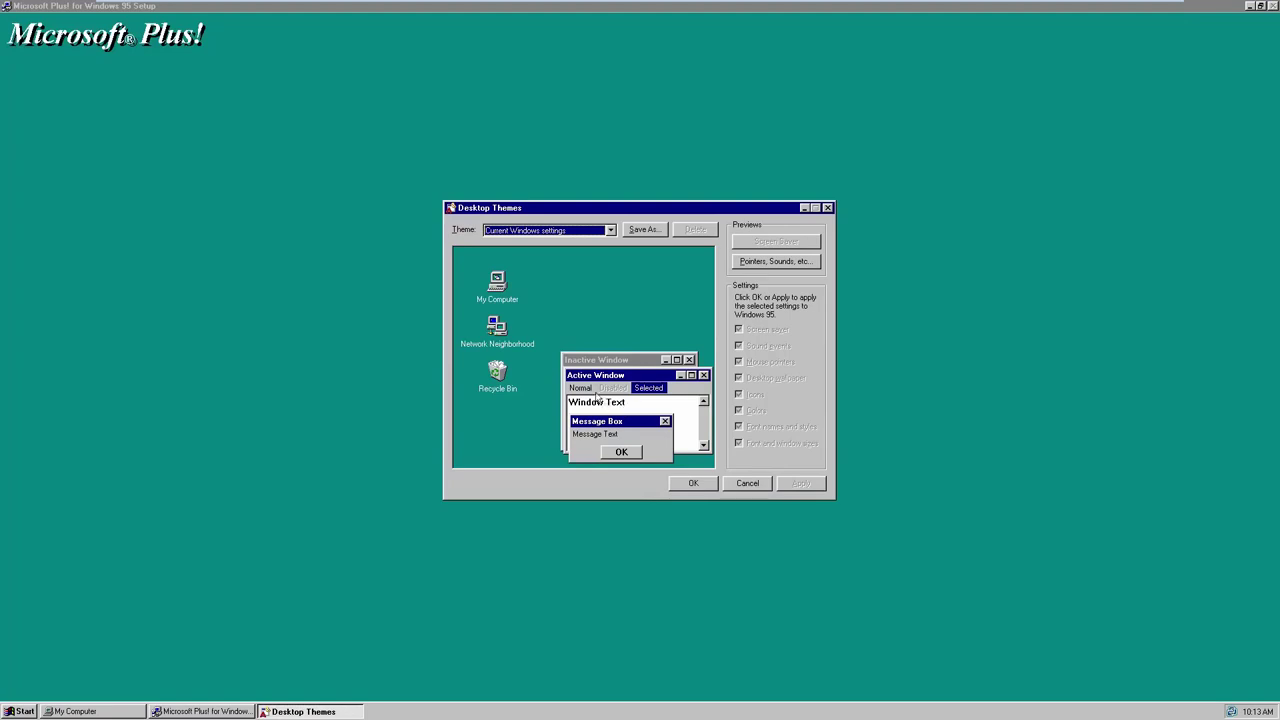
# Select Inside your Computer (high color) from the Theme list
pyautogui.click(543, 232)
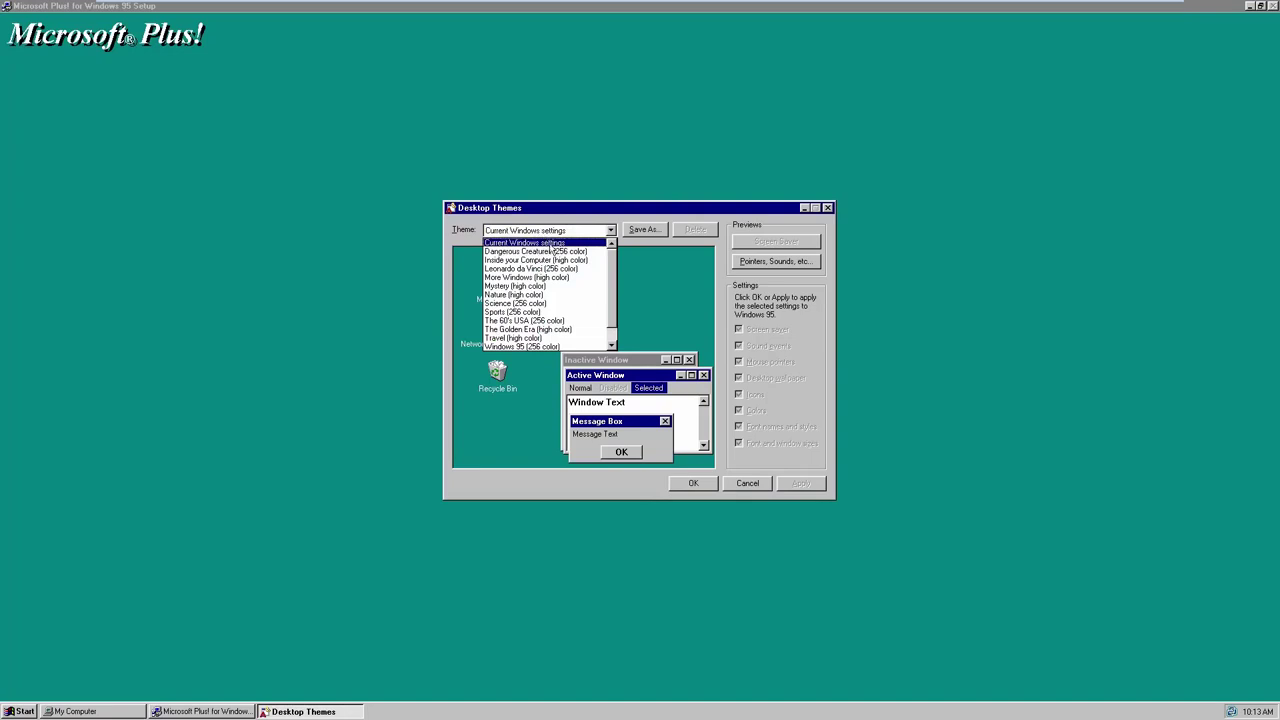
pyautogui.click(612, 343)
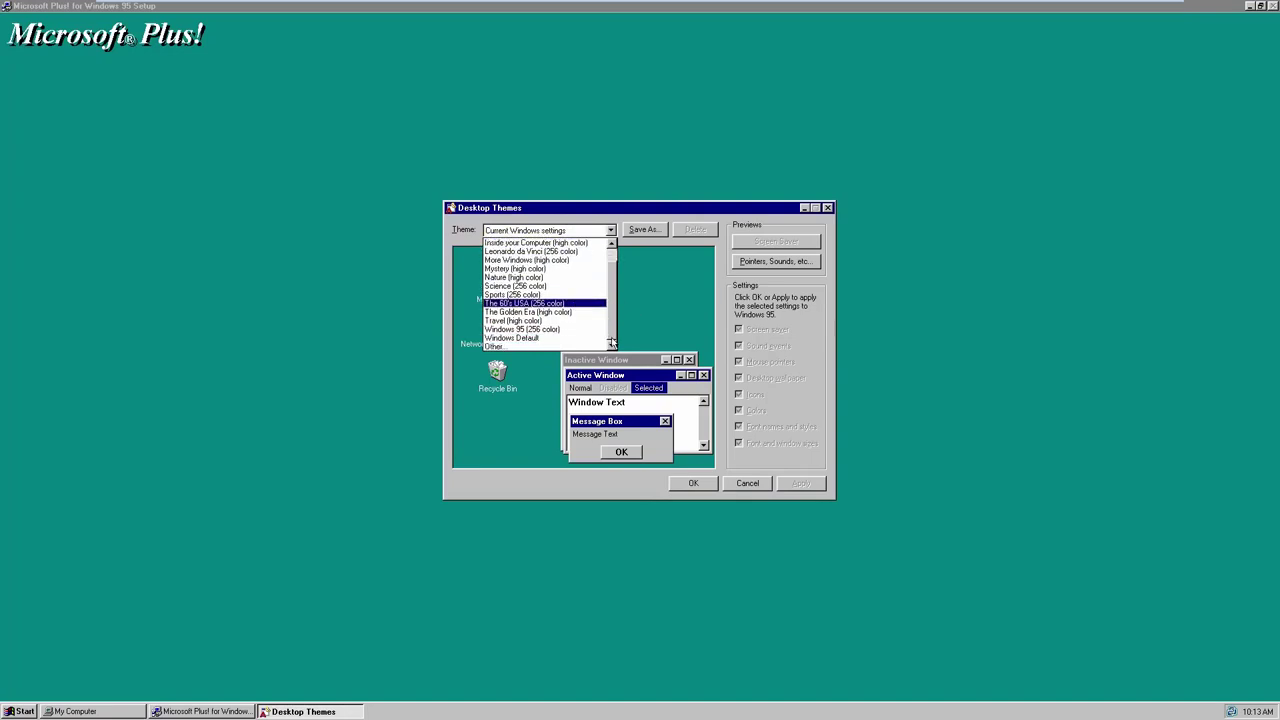
pyautogui.moveTo(612, 320); pyautogui.dragTo(617, 286)
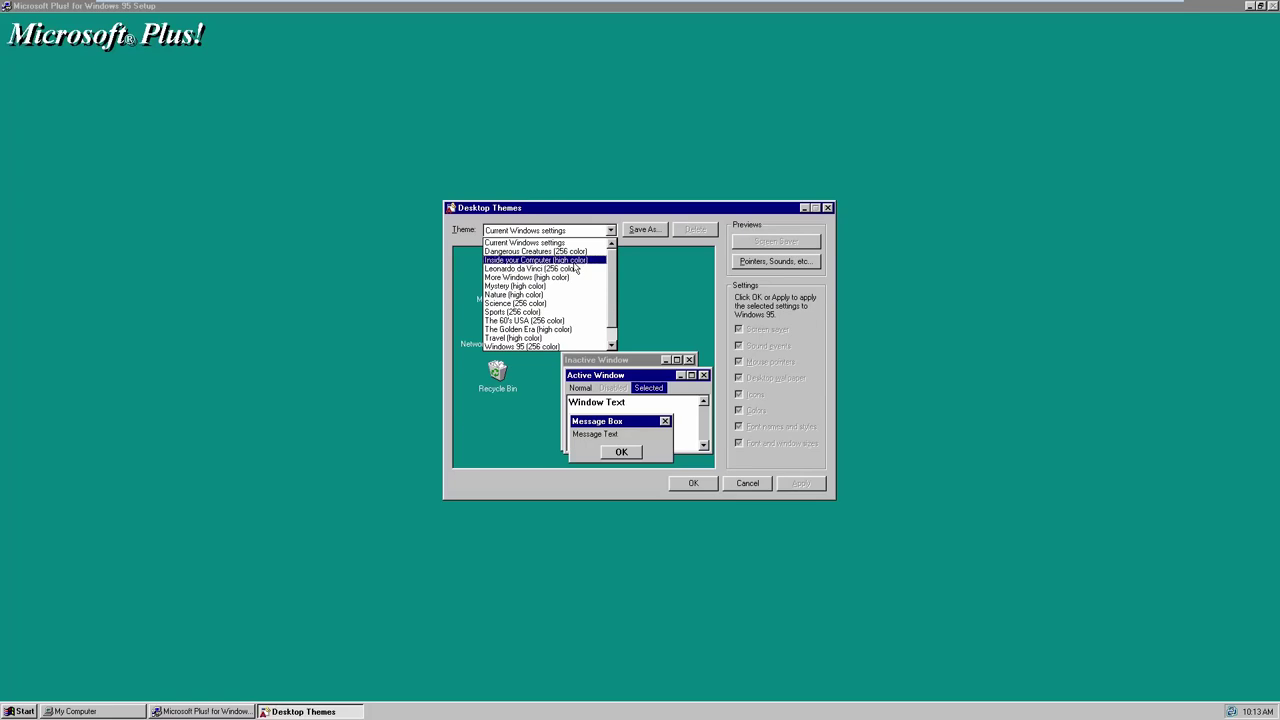
pyautogui.click(575, 261)
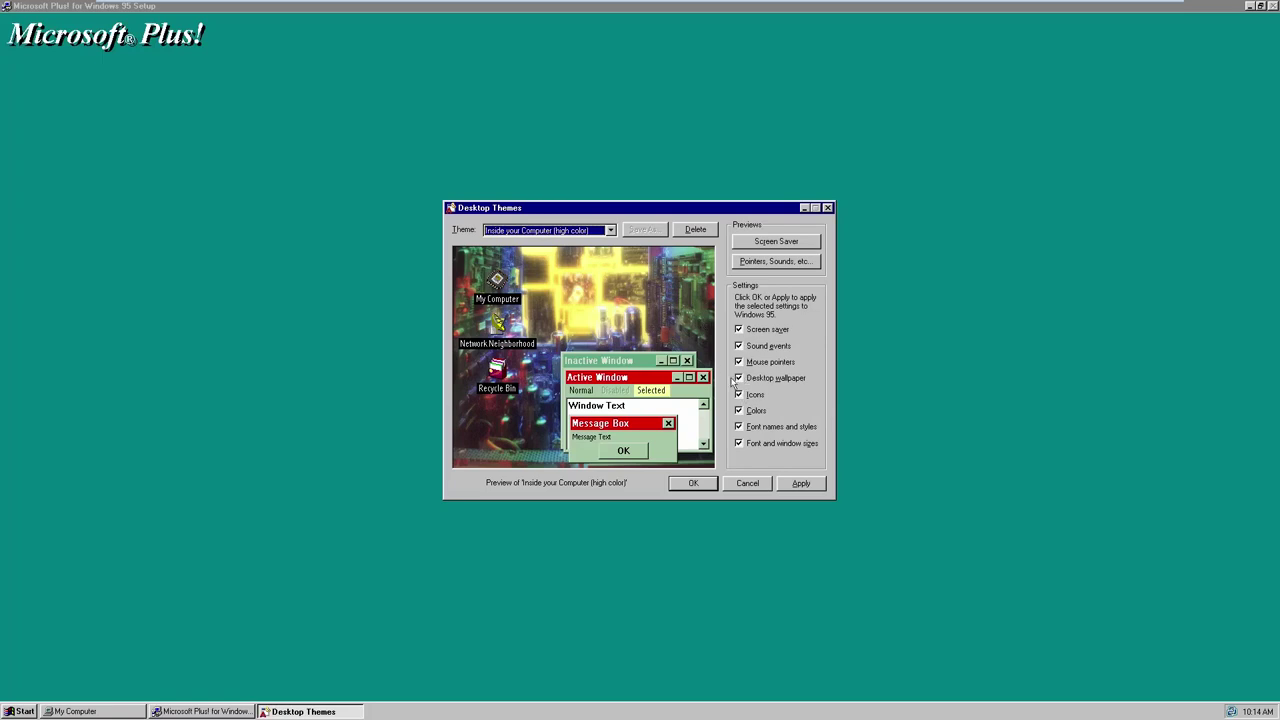
# Apply the Inside your Computer desktop theme with its wallpaper kept enabled, then confirm with OK
pyautogui.click(740, 380)
pyautogui.click(741, 380)
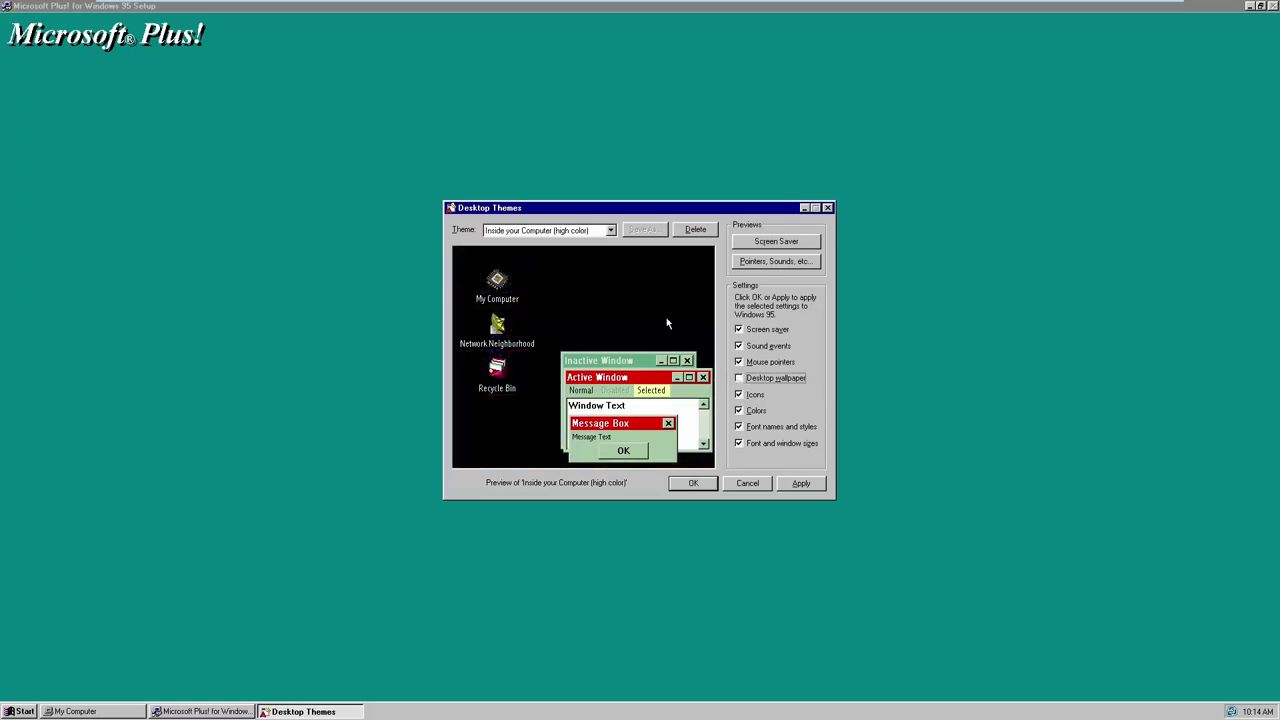
pyautogui.click(741, 385)
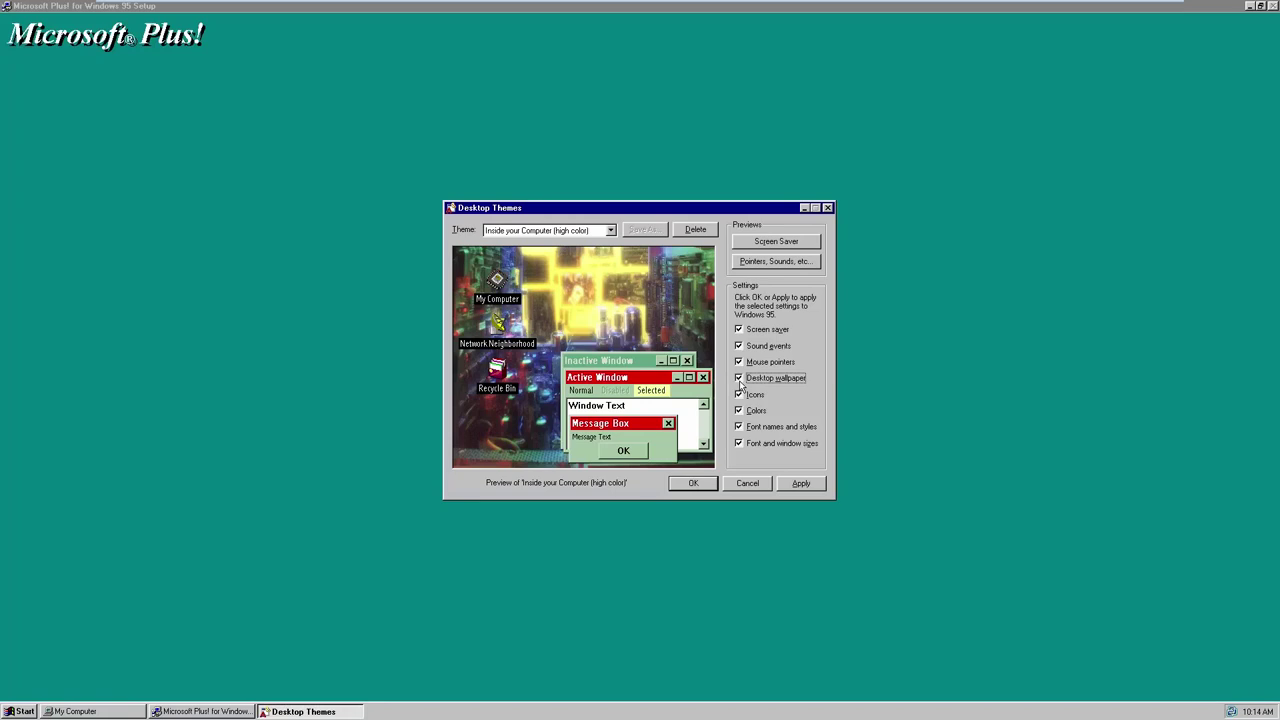
pyautogui.click(802, 486)
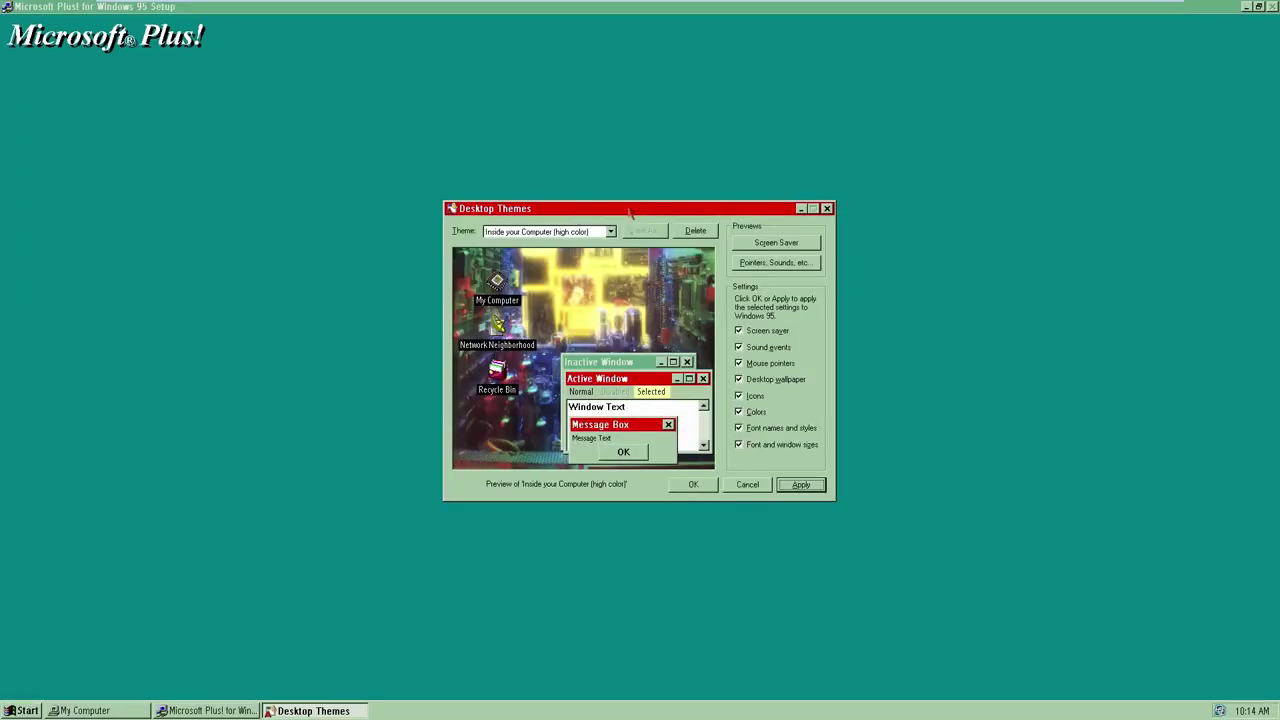
pyautogui.click(693, 484)
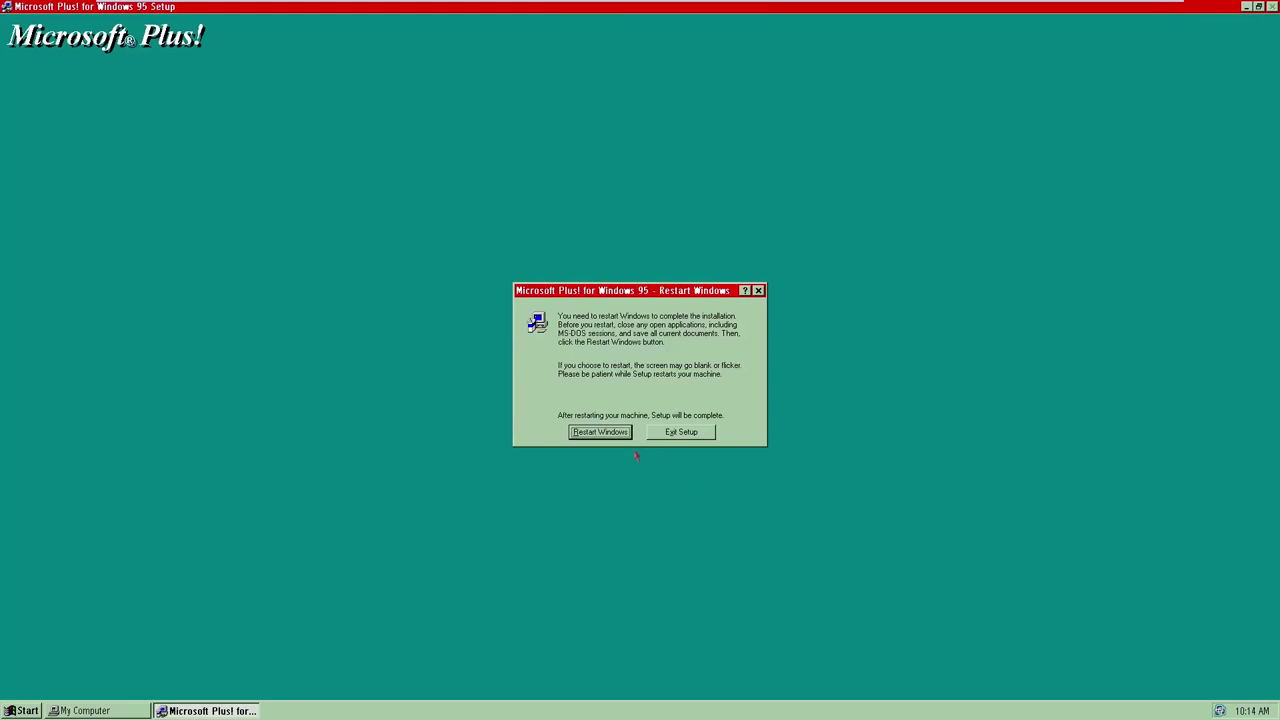
# Accept the Restart Windows prompt so Windows reboots to finish installing Plus!
pyautogui.click(606, 434)
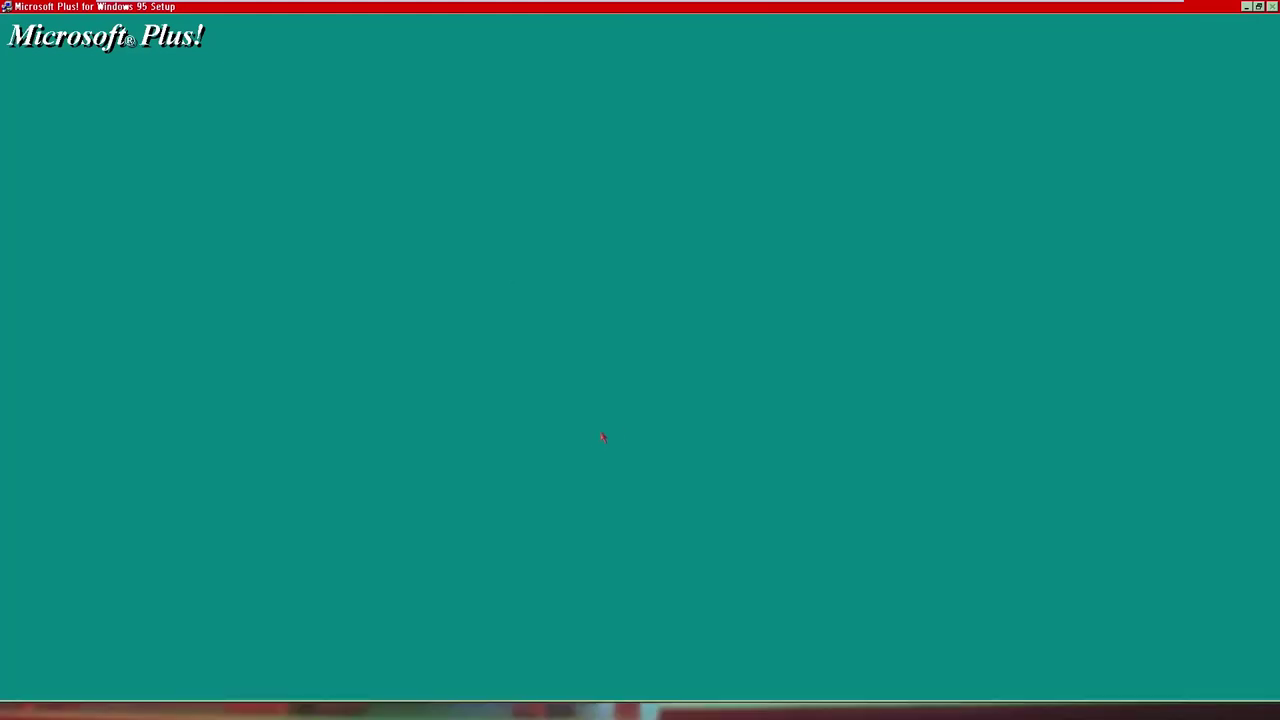
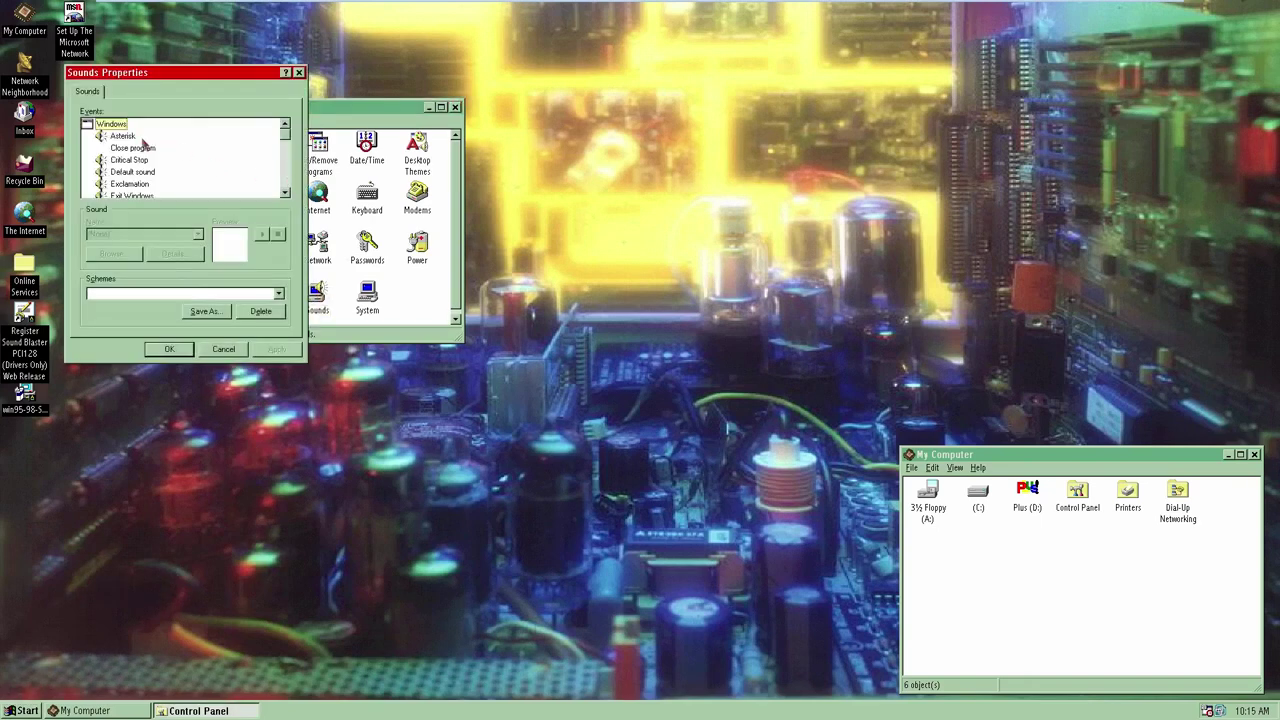
pyautogui.click(116, 137)
pyautogui.click(262, 233)
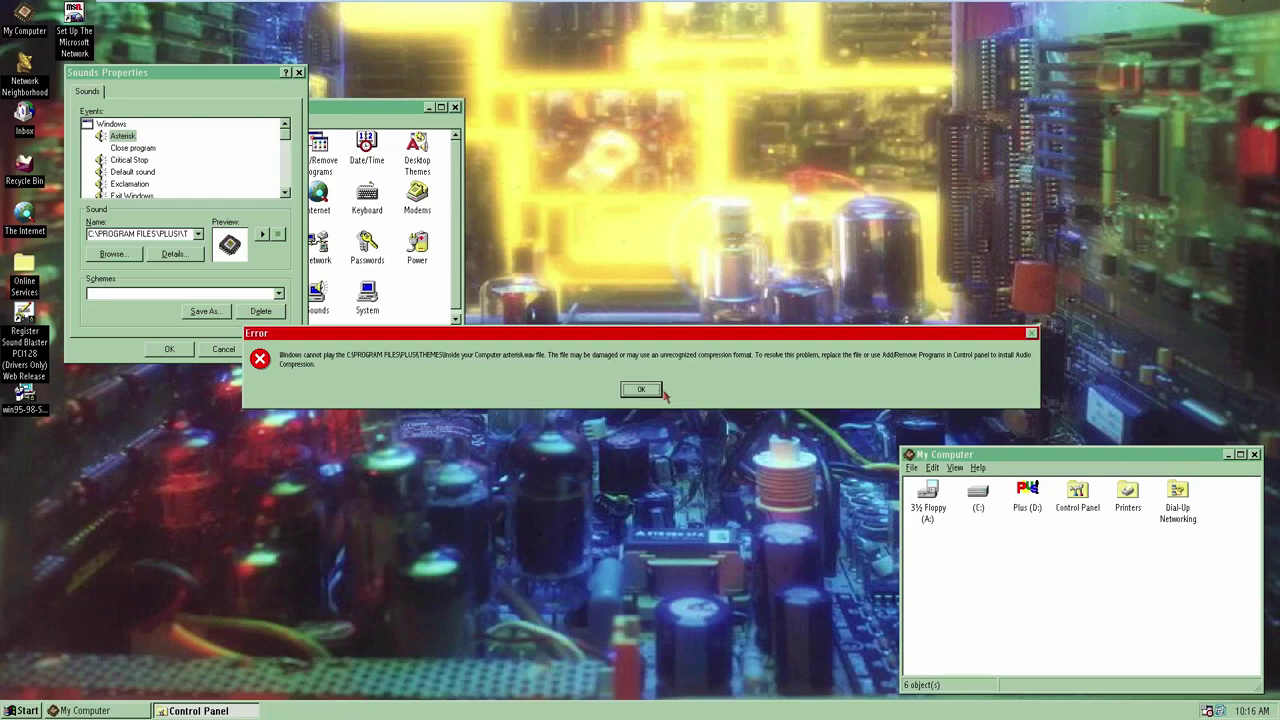
pyautogui.click(648, 392)
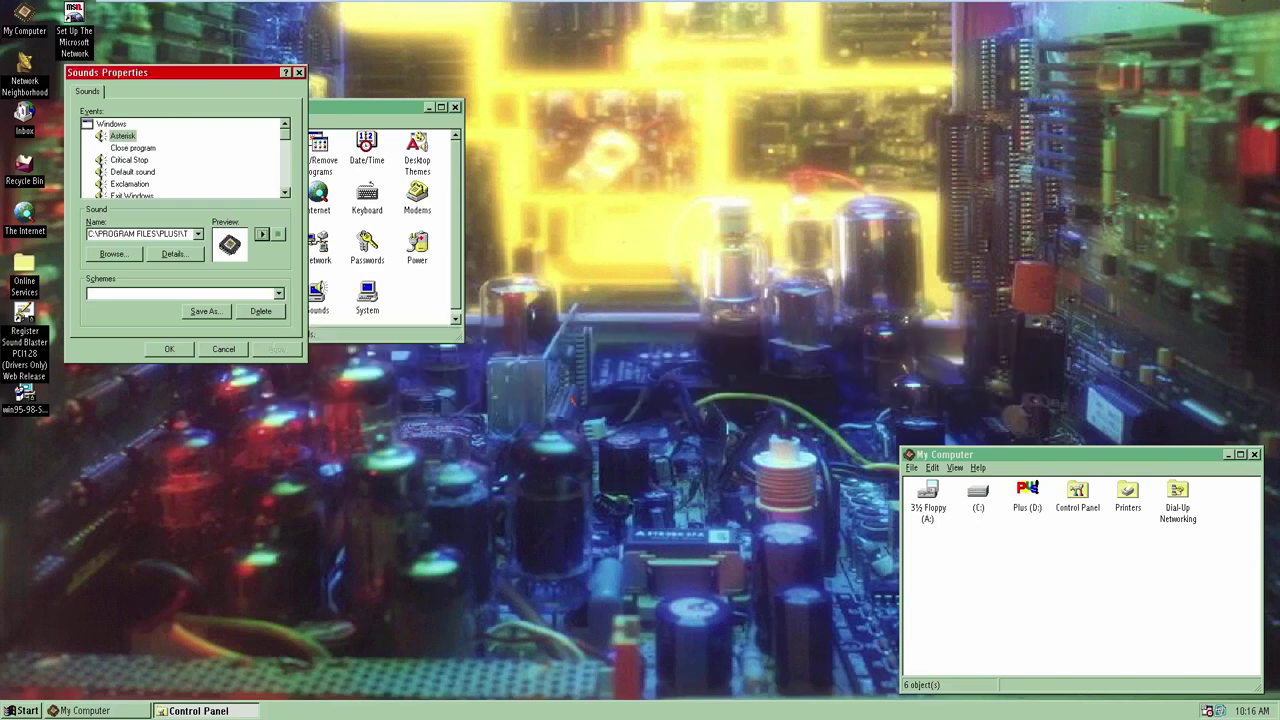
pyautogui.click(298, 72)
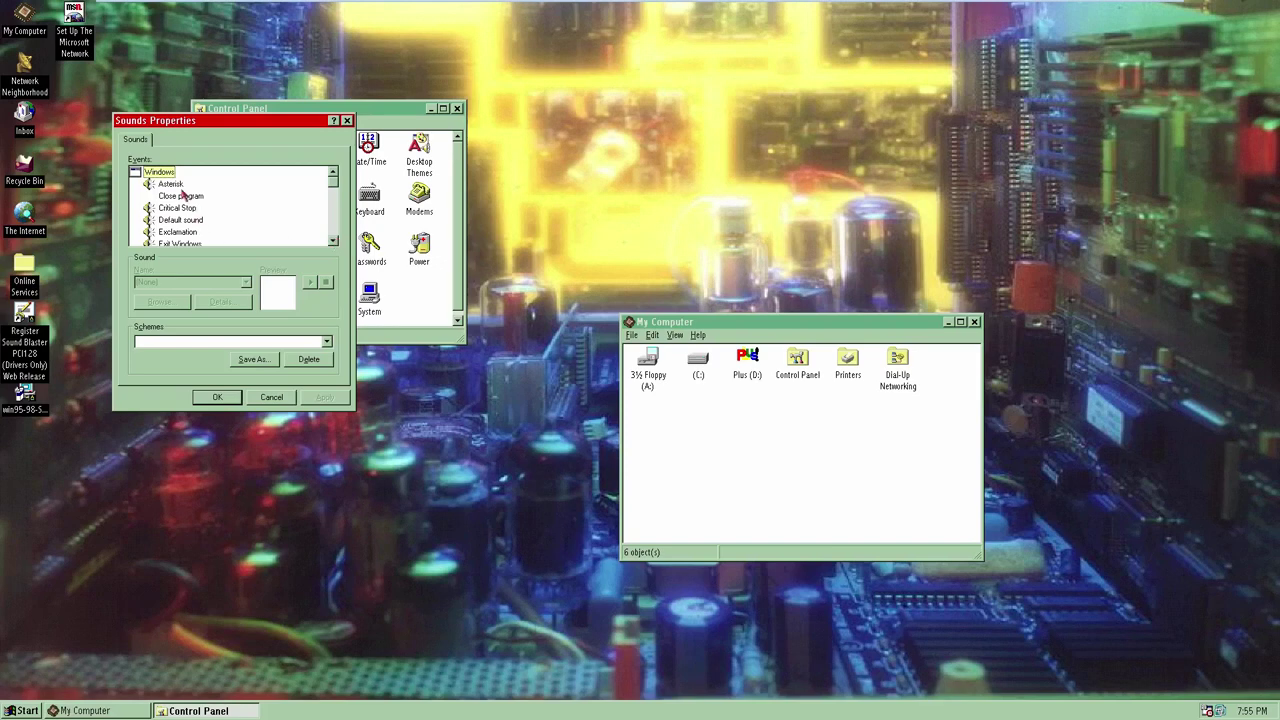
# Preview the Asterisk and Default sound events, move to Exit Windows, and close Sounds Properties unchanged
pyautogui.click(170, 184)
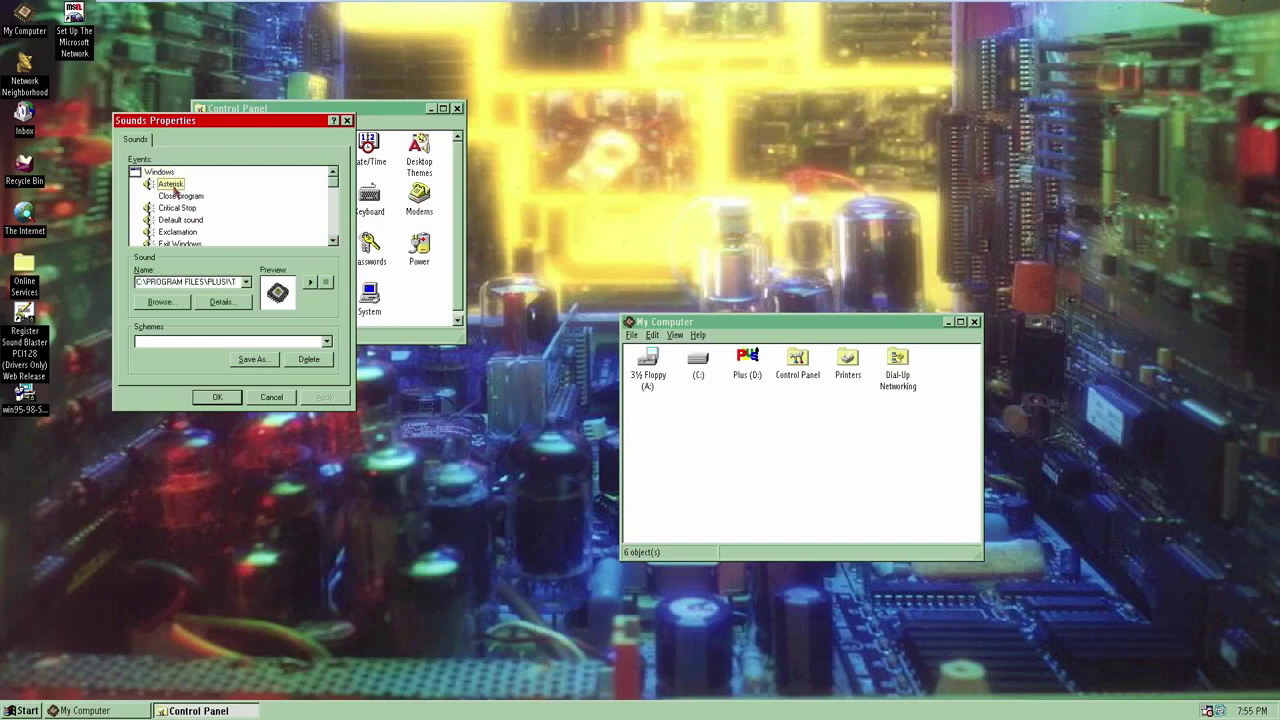
pyautogui.click(311, 284)
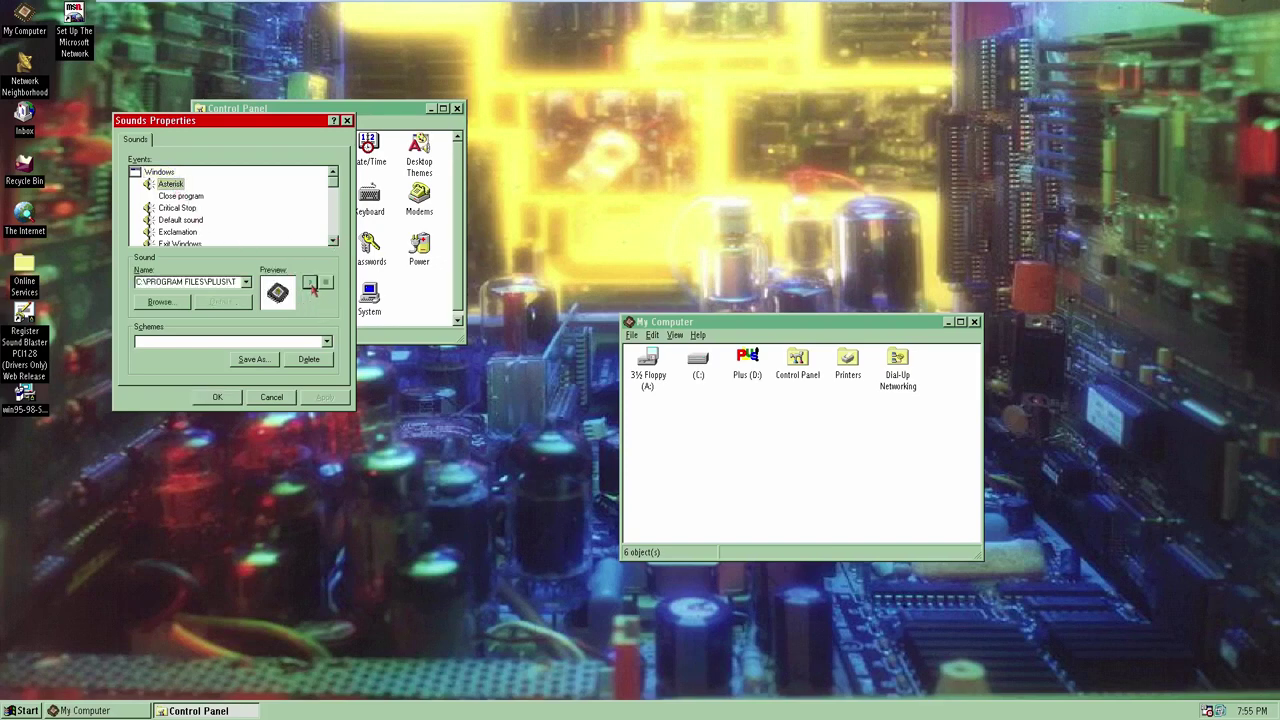
pyautogui.click(193, 220)
pyautogui.click(313, 283)
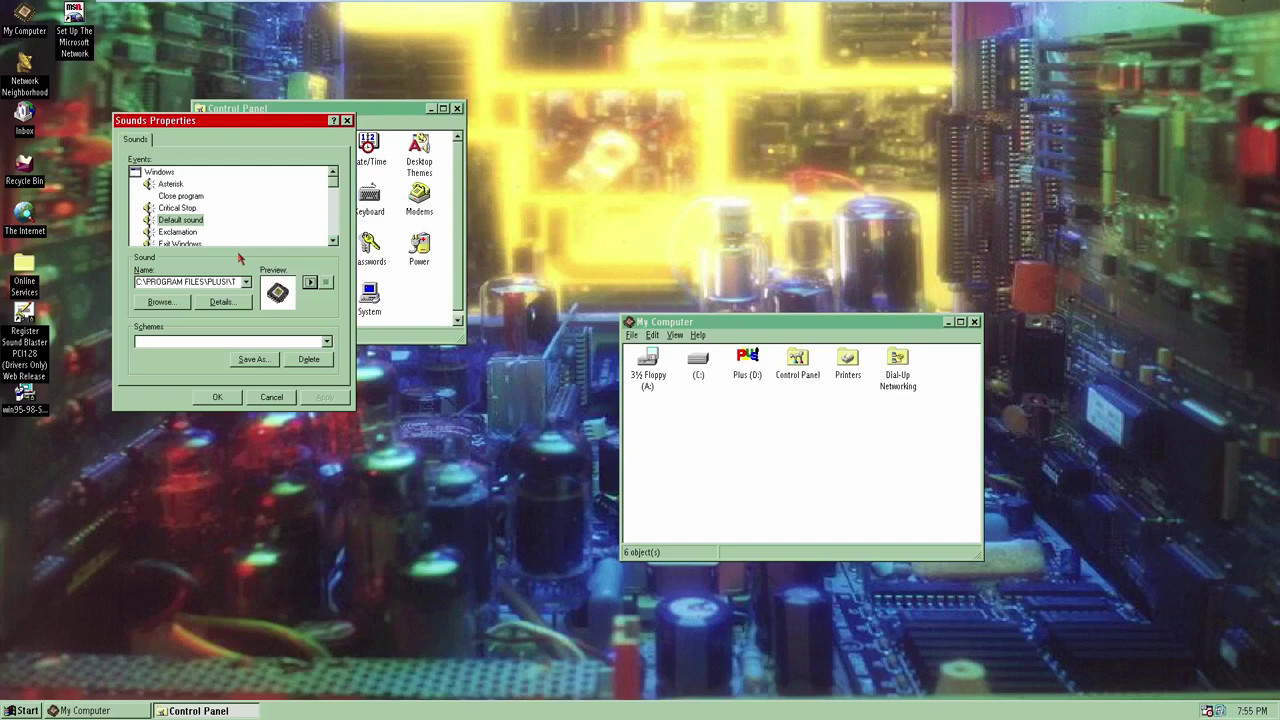
pyautogui.press('Down')
pyautogui.press('Down')
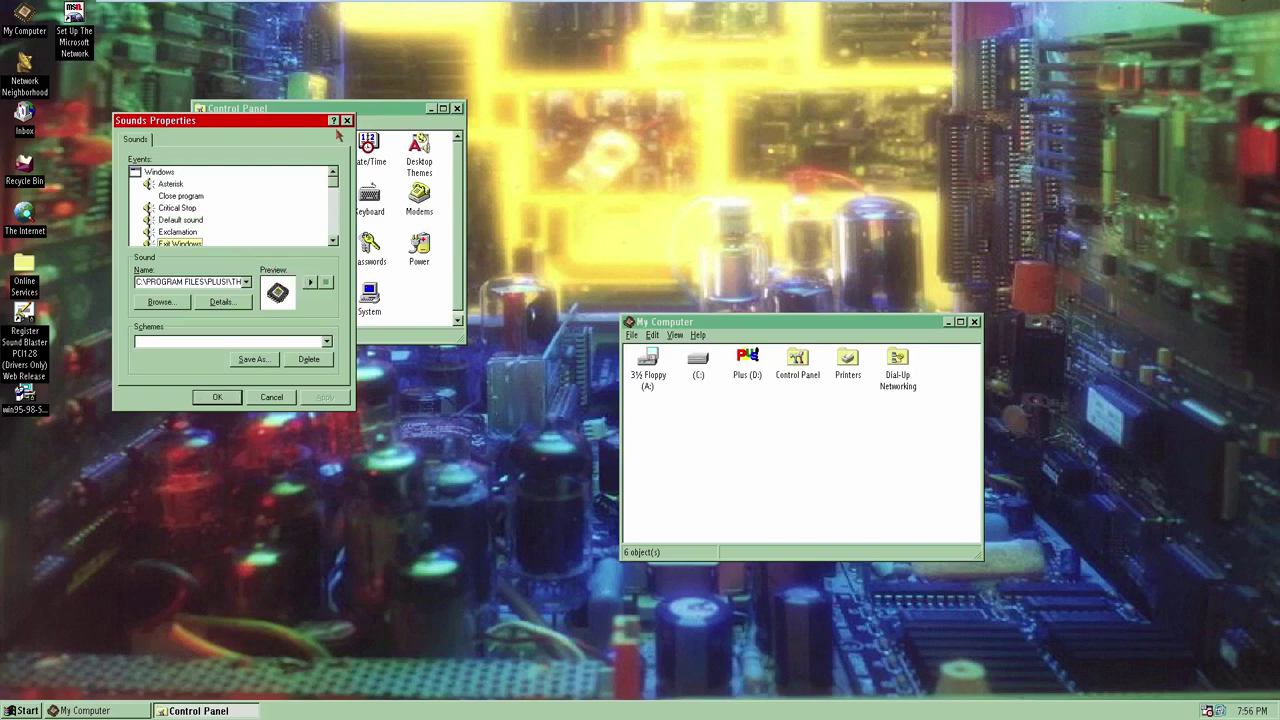
pyautogui.click(346, 121)
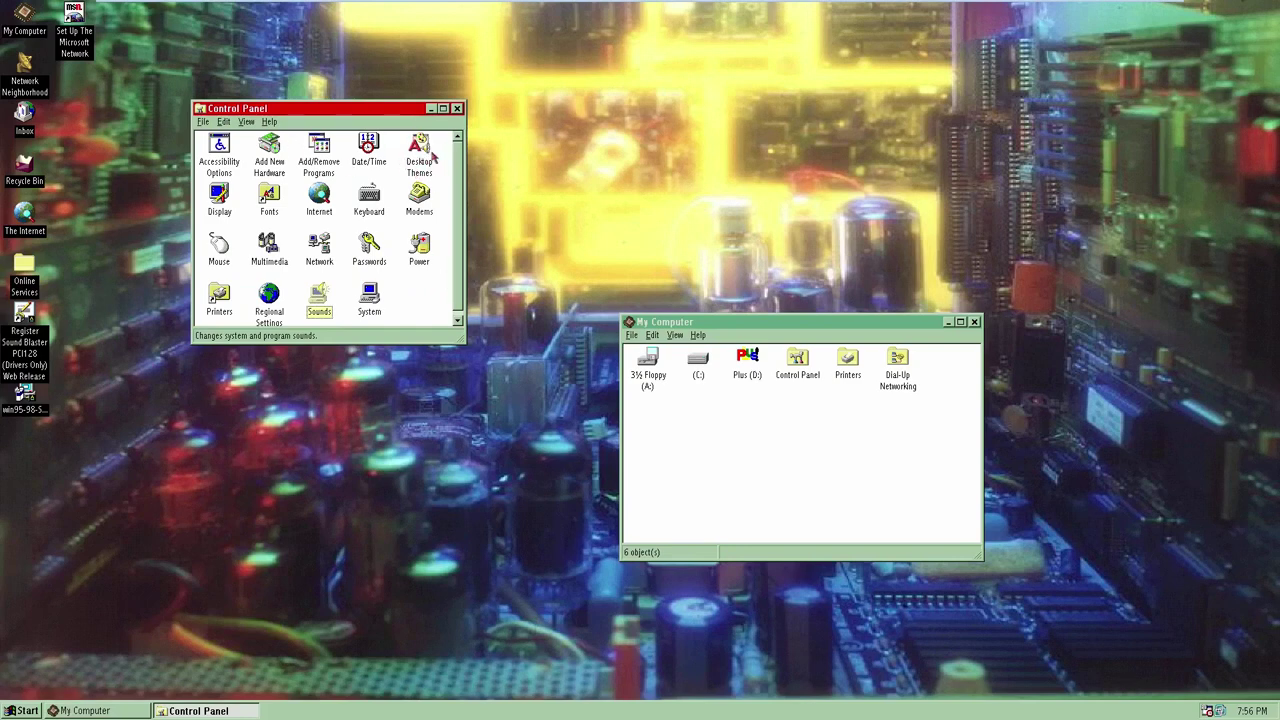
# Open Desktop Themes, leaving it on Current Windows settings, then open Display Properties and reposition it
pyautogui.click(425, 149)
pyautogui.doubleClick(425, 149)
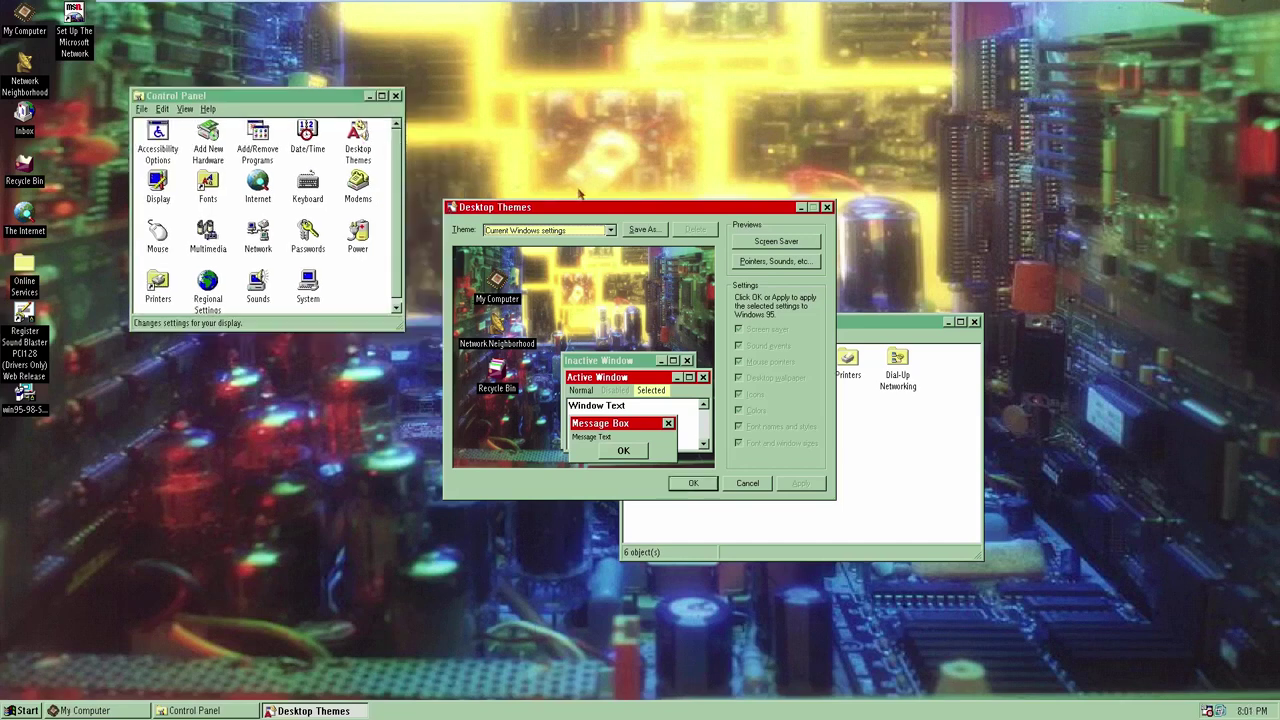
pyautogui.click(584, 232)
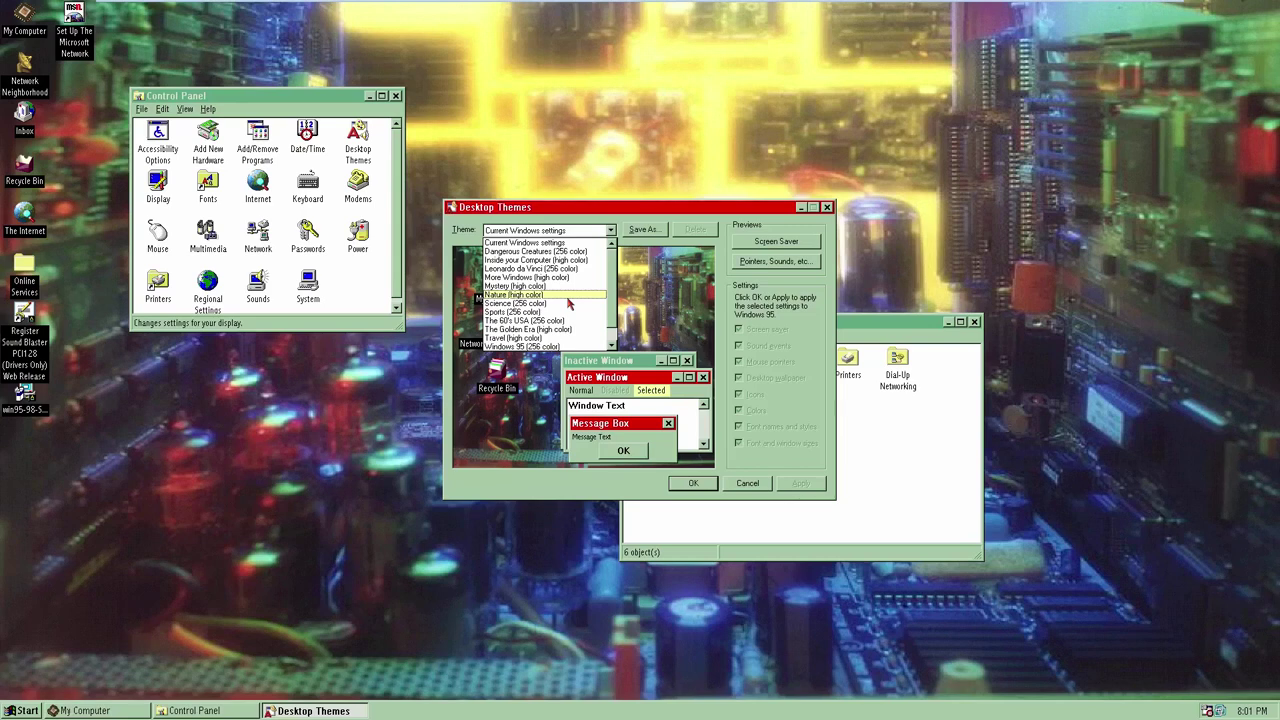
pyautogui.press('Escape')
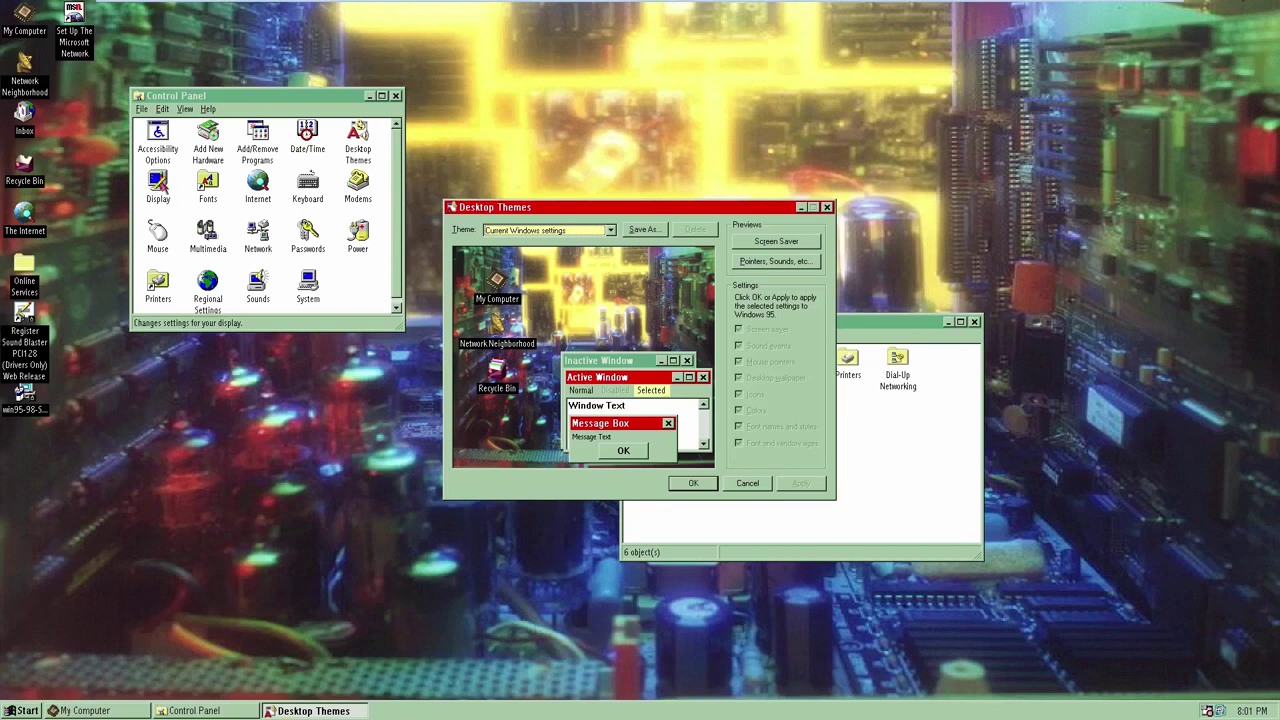
pyautogui.doubleClick(160, 184)
pyautogui.moveTo(258, 92); pyautogui.dragTo(371, 126)
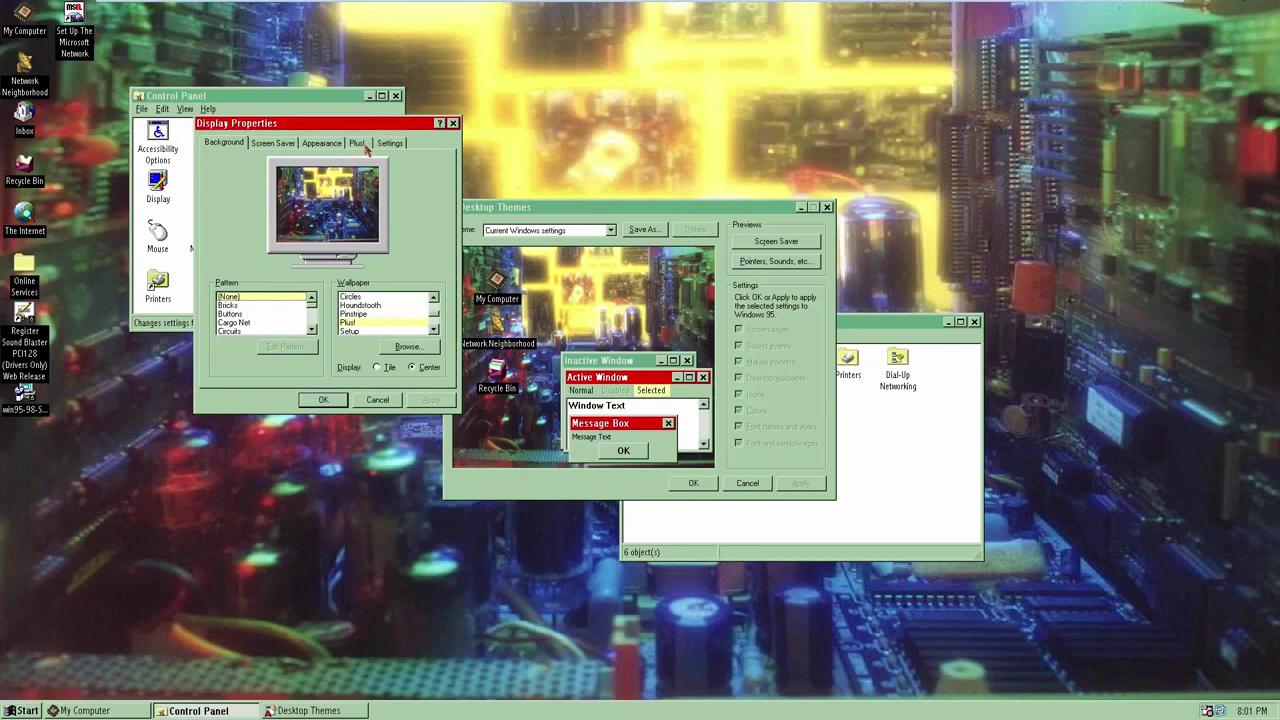
# On the Plus! tab, abandon a My Computer icon change and apply Use large icons
pyautogui.click(360, 143)
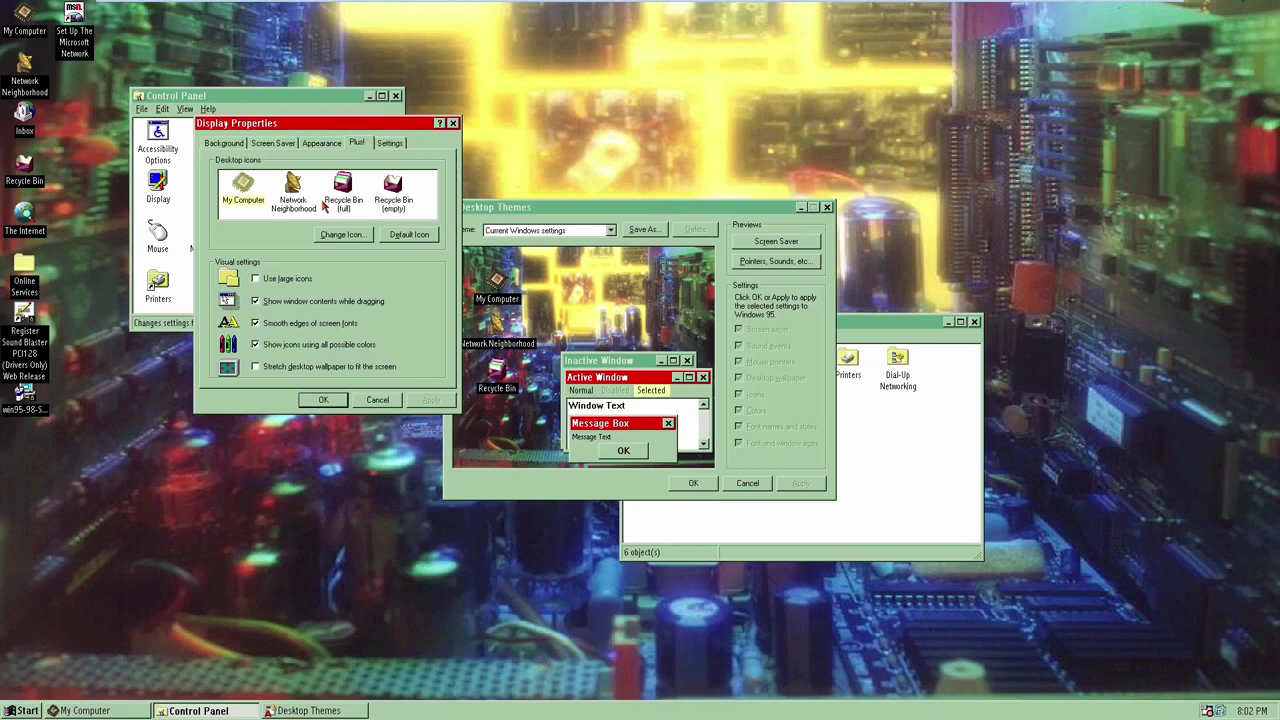
pyautogui.click(322, 234)
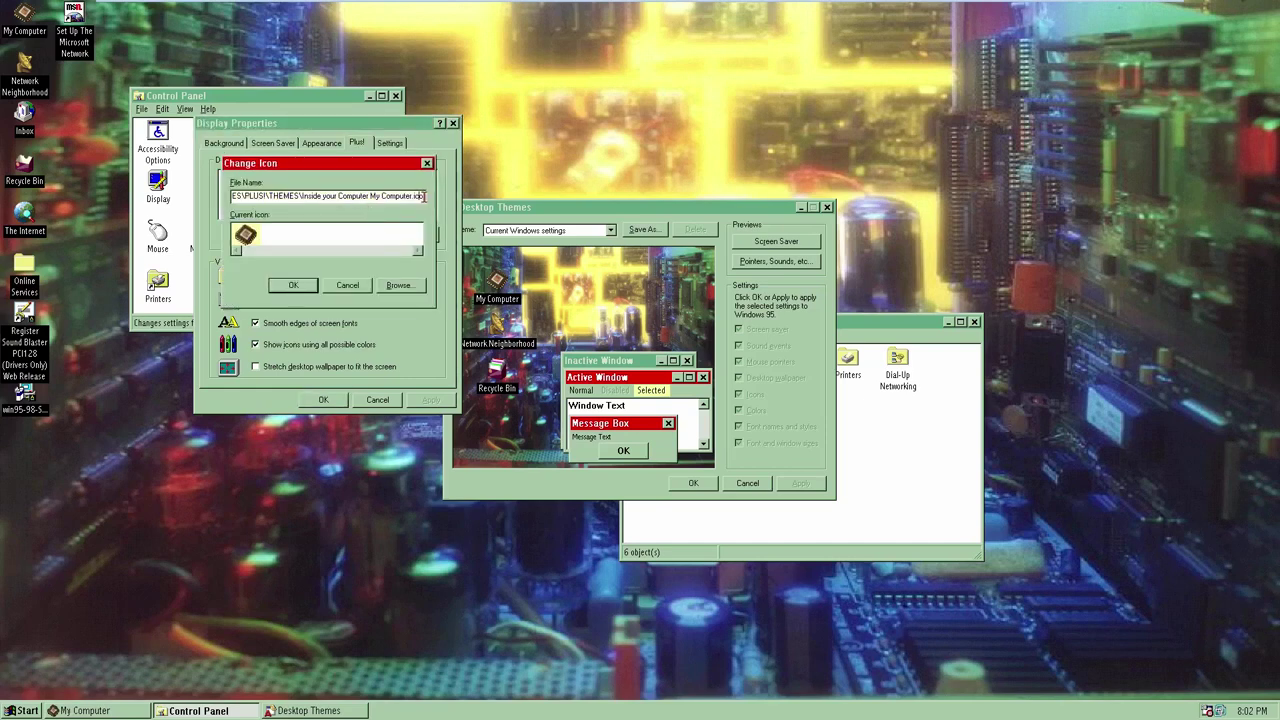
pyautogui.click(300, 196)
pyautogui.hotkey('shift', 'End')
pyautogui.press('Delete')
pyautogui.click(344, 240)
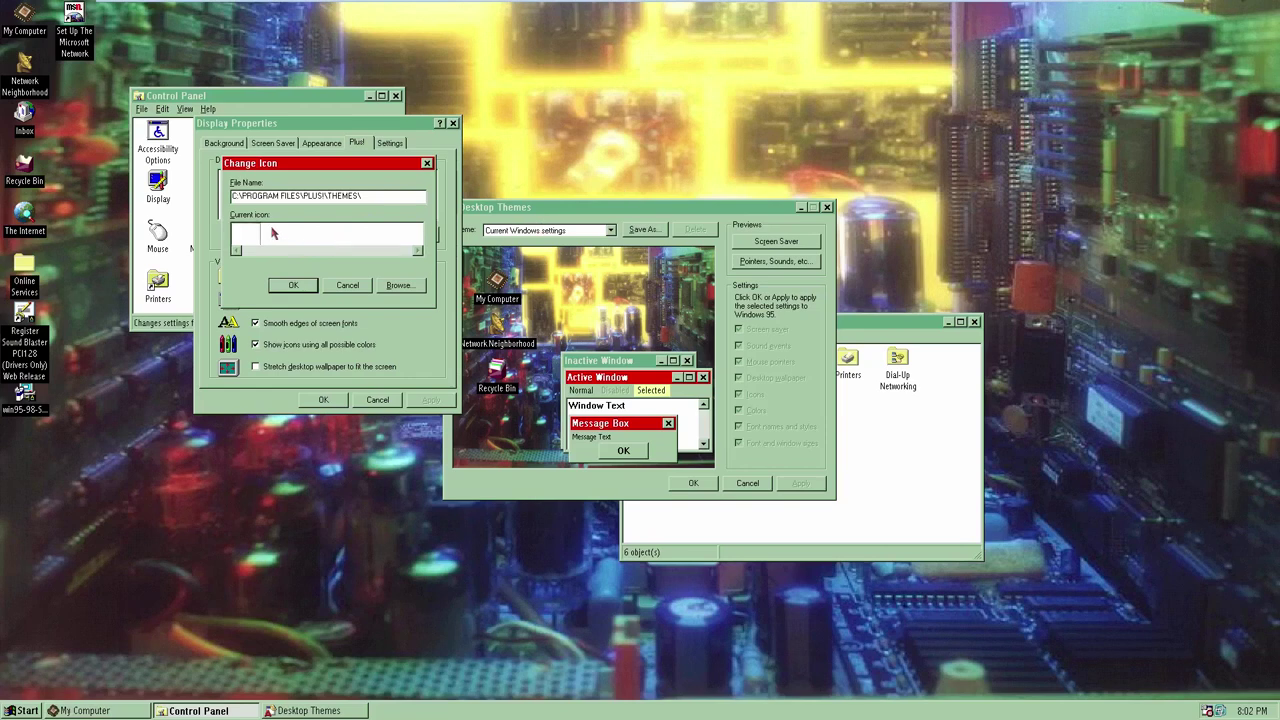
pyautogui.click(345, 287)
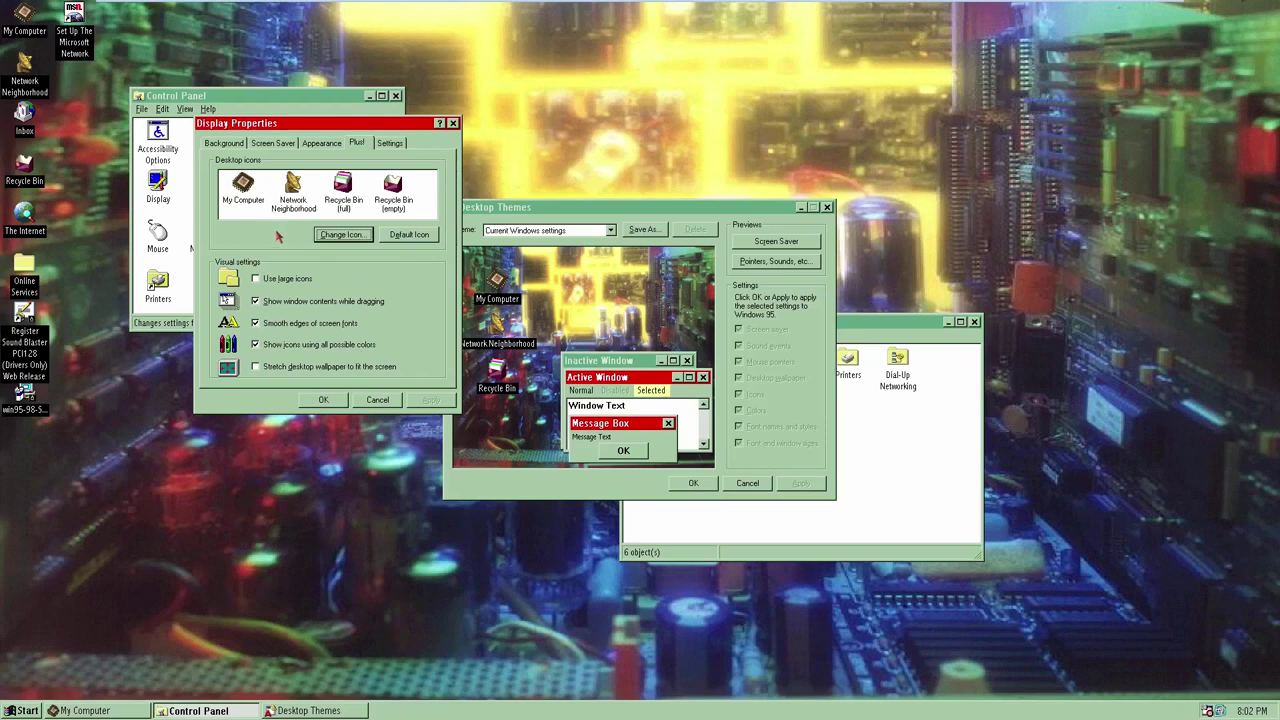
pyautogui.click(270, 280)
pyautogui.click(420, 399)
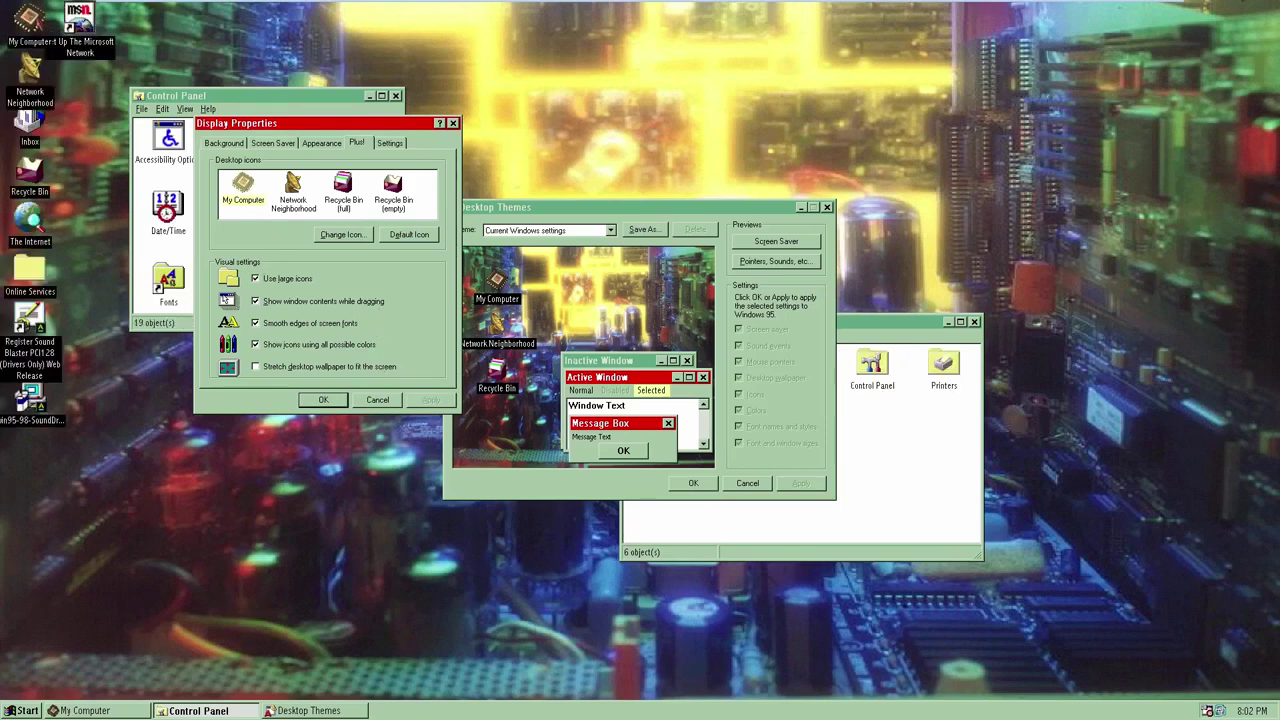
# Test window-contents dragging off and back on, then apply with Smooth edges of screen fonts unticked
pyautogui.click(32, 20)
pyautogui.click(310, 292)
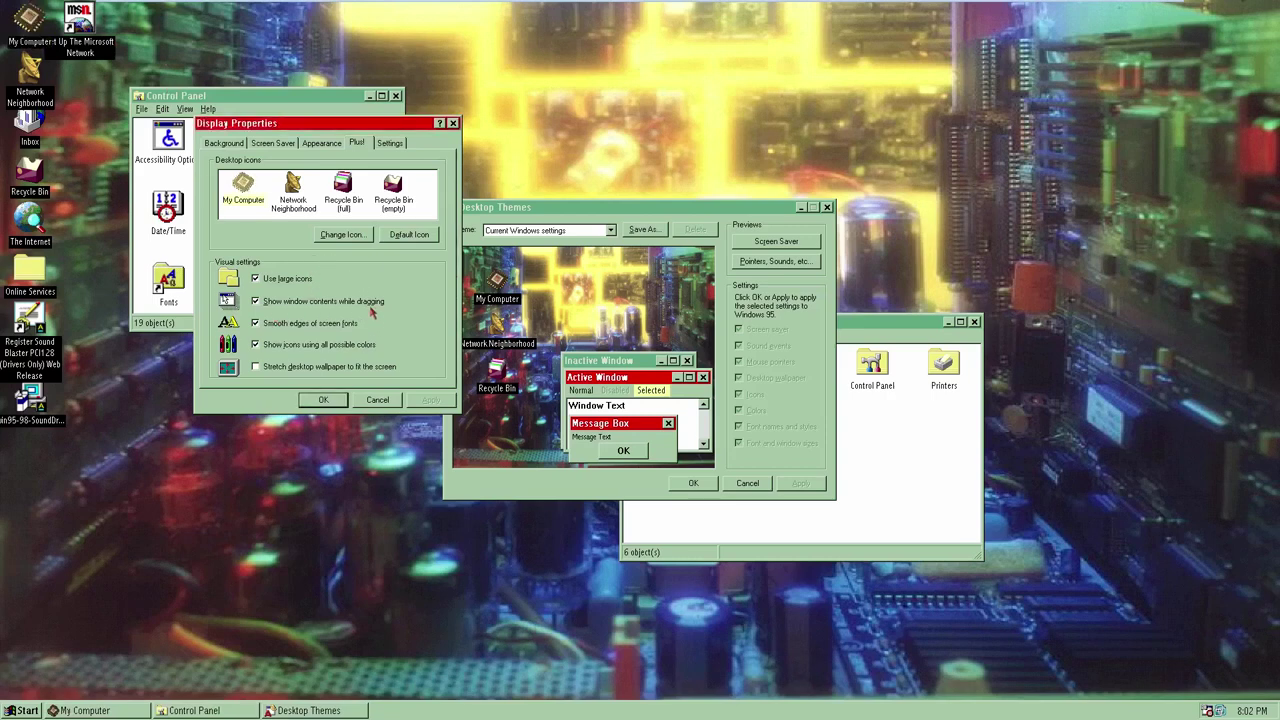
pyautogui.click(310, 301)
pyautogui.moveTo(340, 124); pyautogui.dragTo(490, 122)
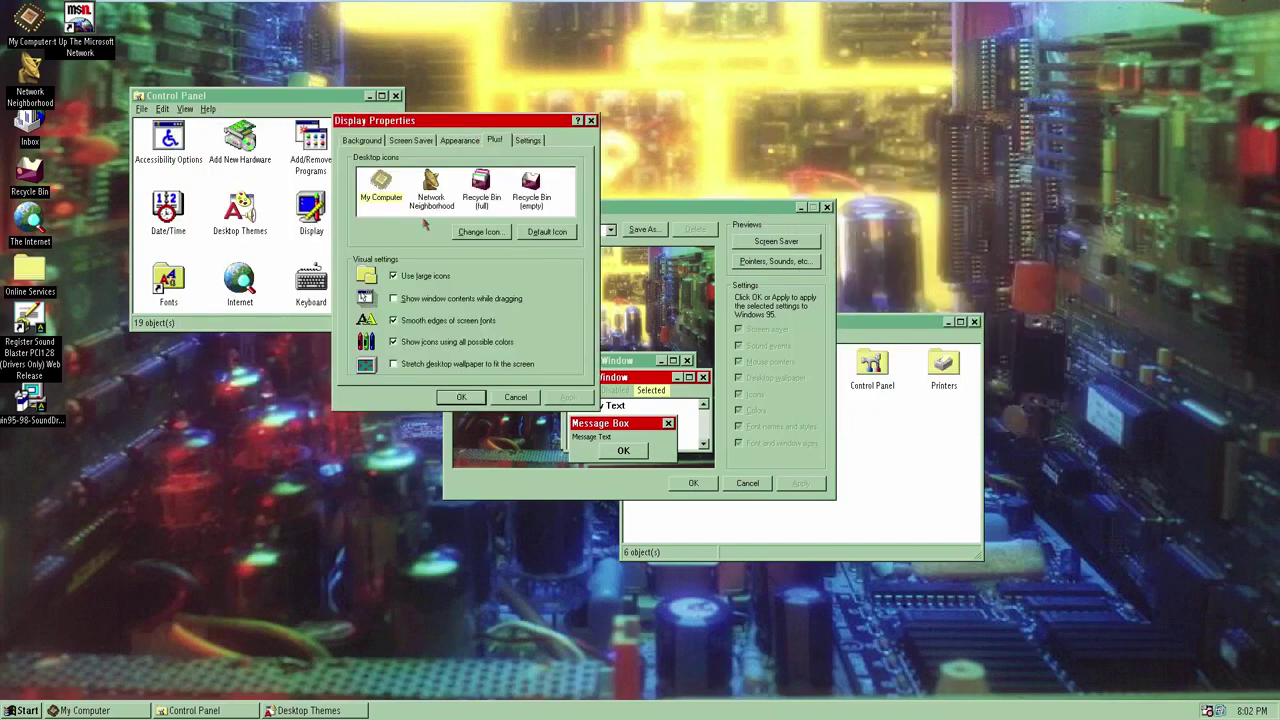
pyautogui.click(405, 299)
pyautogui.click(567, 398)
pyautogui.moveTo(458, 117); pyautogui.dragTo(288, 122)
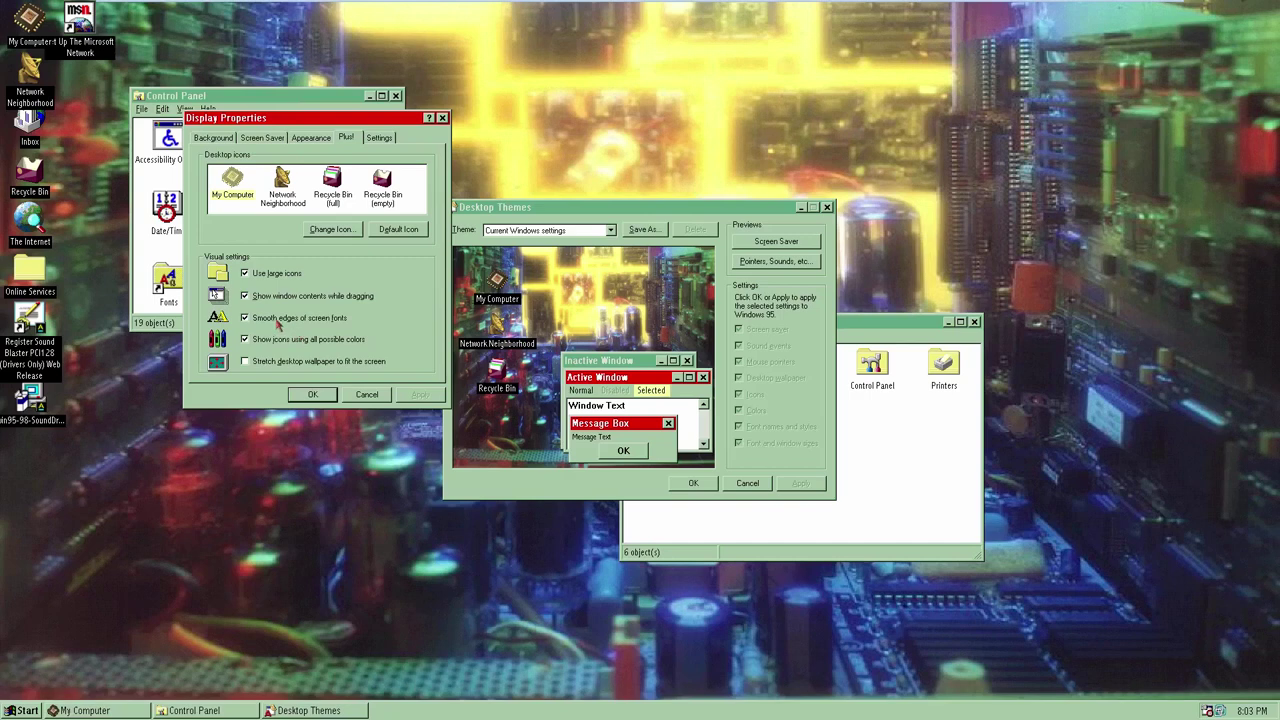
pyautogui.click(337, 320)
pyautogui.click(411, 396)
# Launch Notepad from the Run box and type 'Hello' into it
pyautogui.click(22, 710)
pyautogui.click(60, 616)
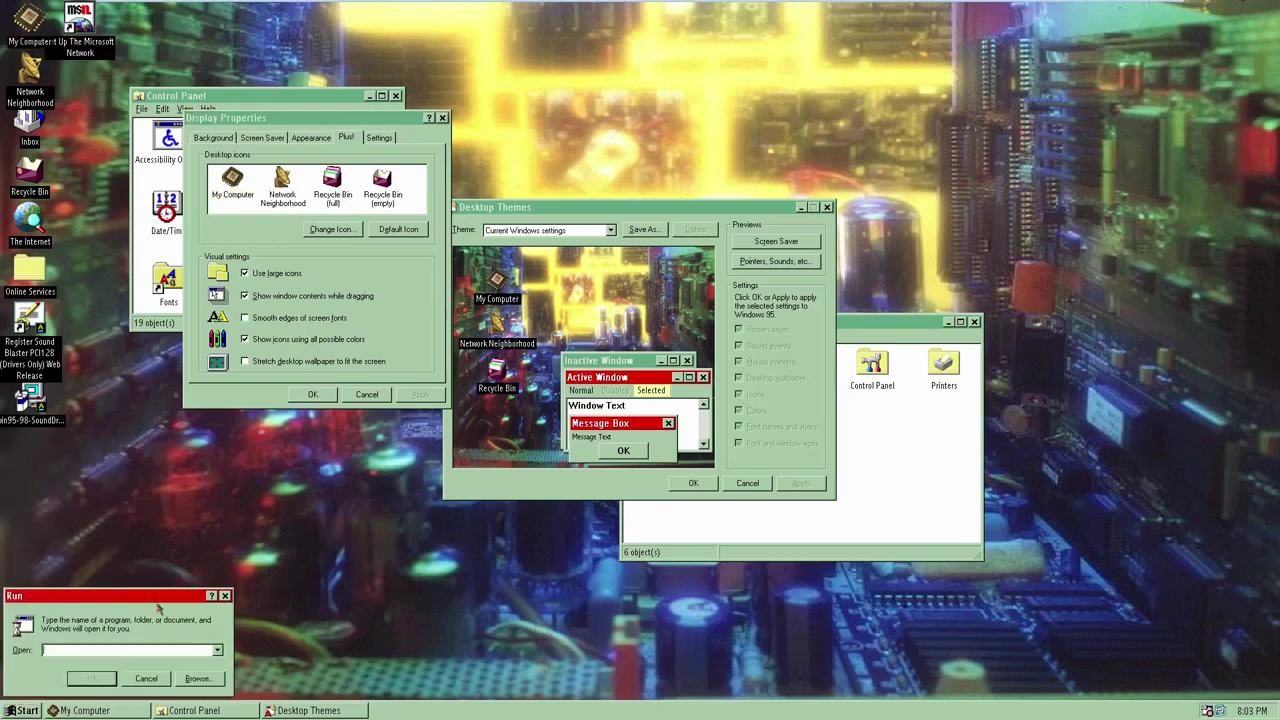
pyautogui.write('nctepad')
pyautogui.press('Return')
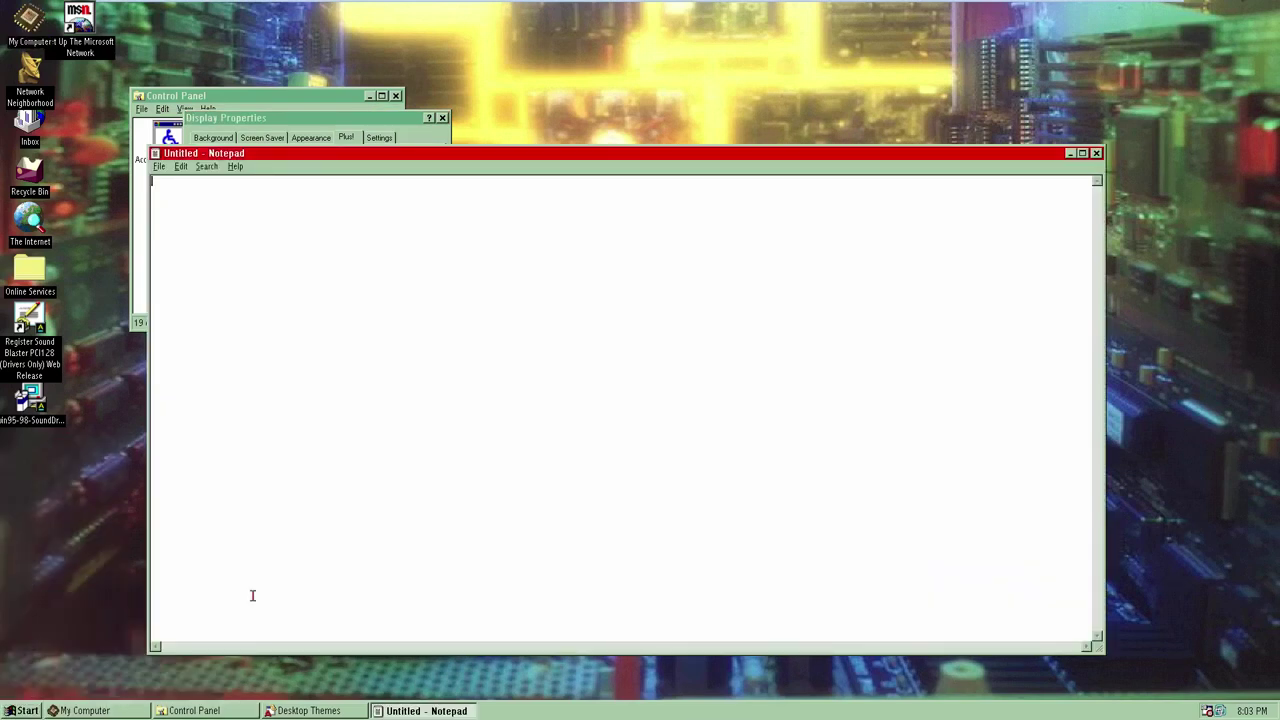
pyautogui.moveTo(530, 158); pyautogui.dragTo(734, 185)
pyautogui.write('Hello')
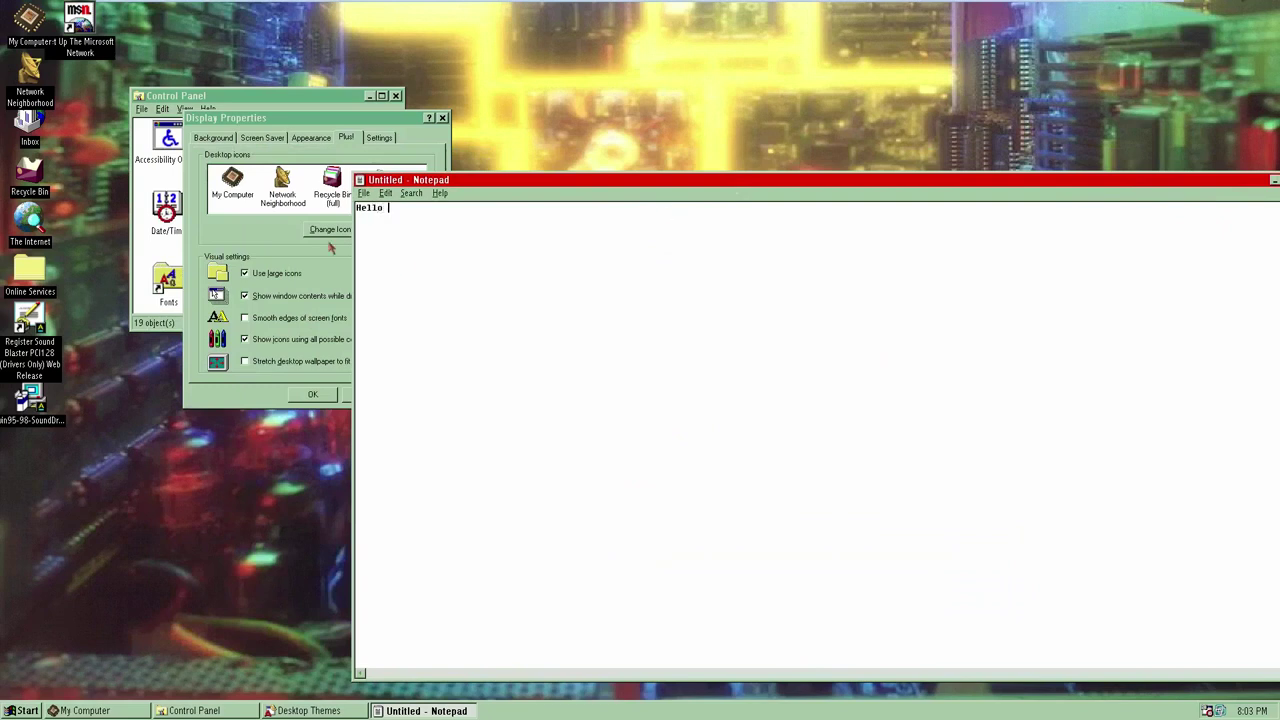
# Re-enable font edge smoothing, then untick 'Show icons using all possible colors', applying both
pyautogui.click(247, 319)
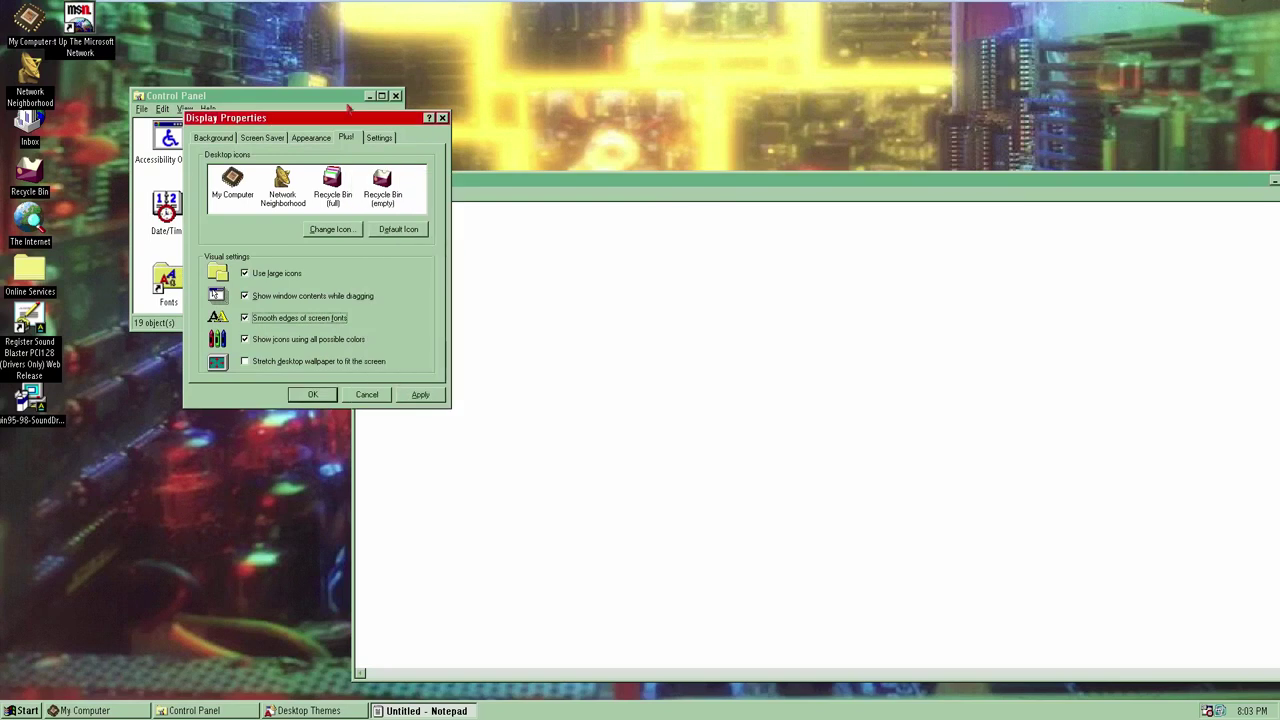
pyautogui.moveTo(350, 117); pyautogui.dragTo(210, 182)
pyautogui.click(284, 459)
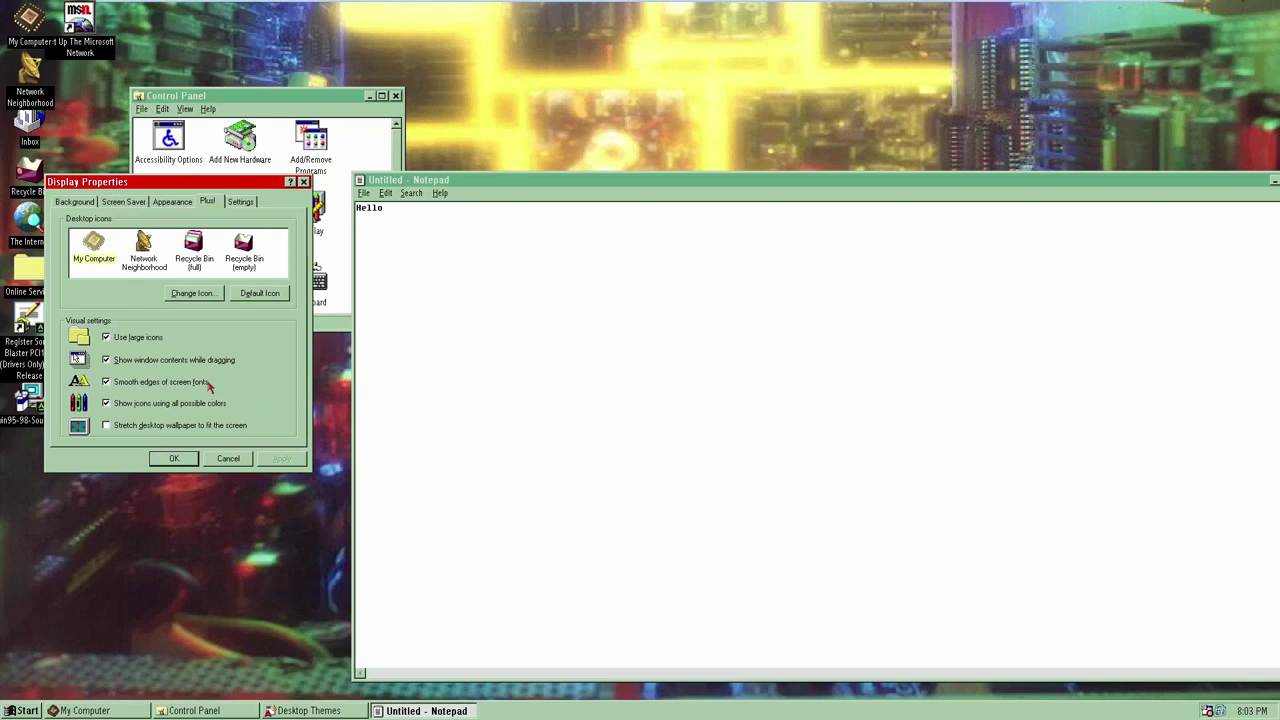
pyautogui.click(186, 403)
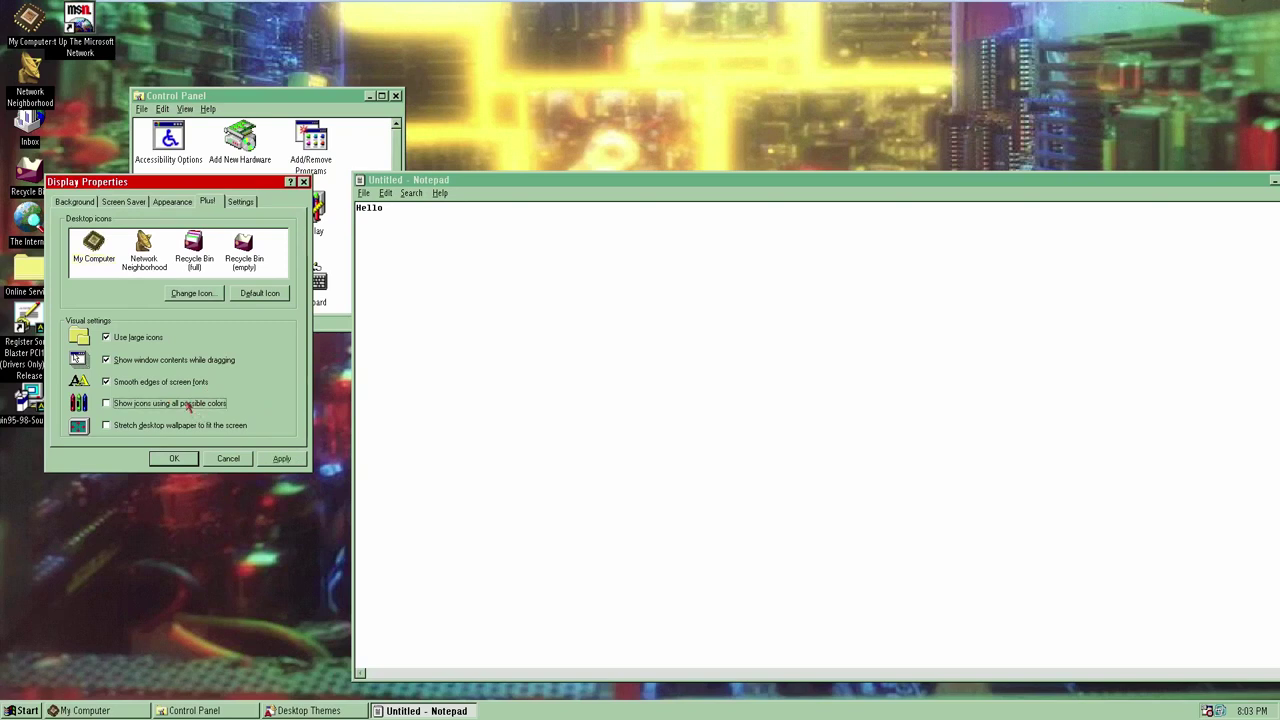
pyautogui.click(283, 459)
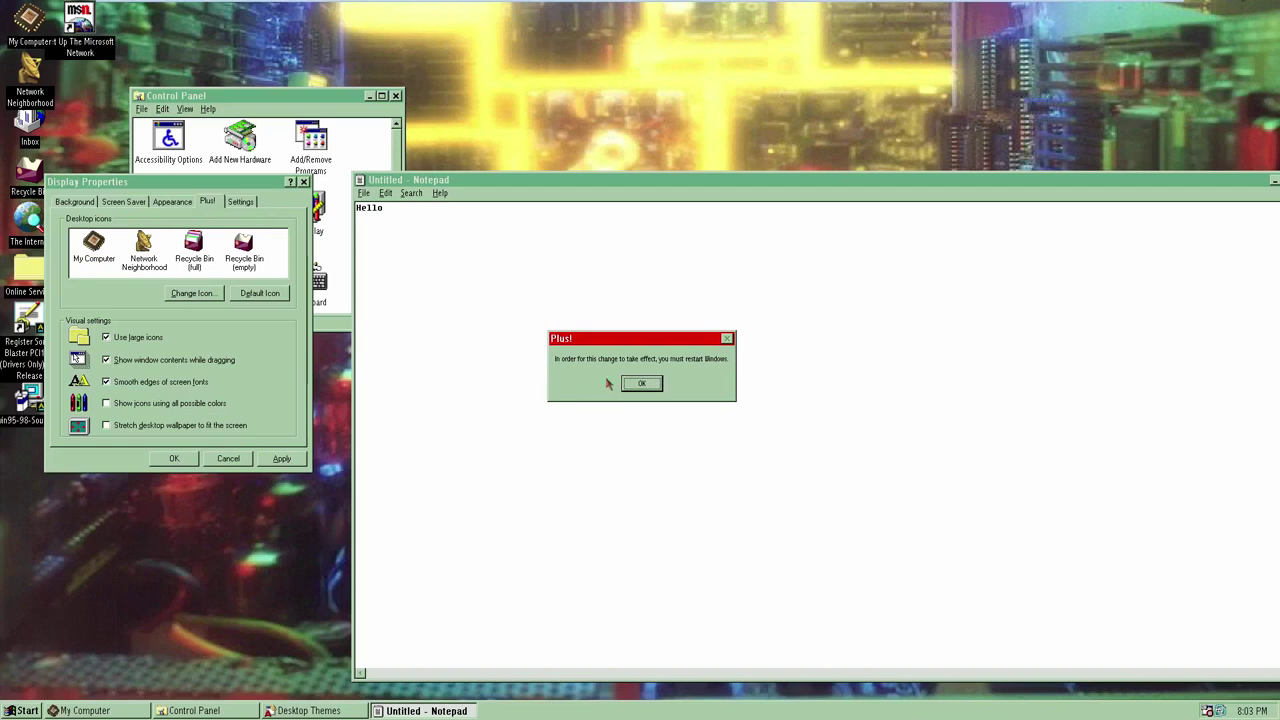
# Restore 'Show icons using all possible colors' and apply, dismissing the restart notices
pyautogui.click(641, 384)
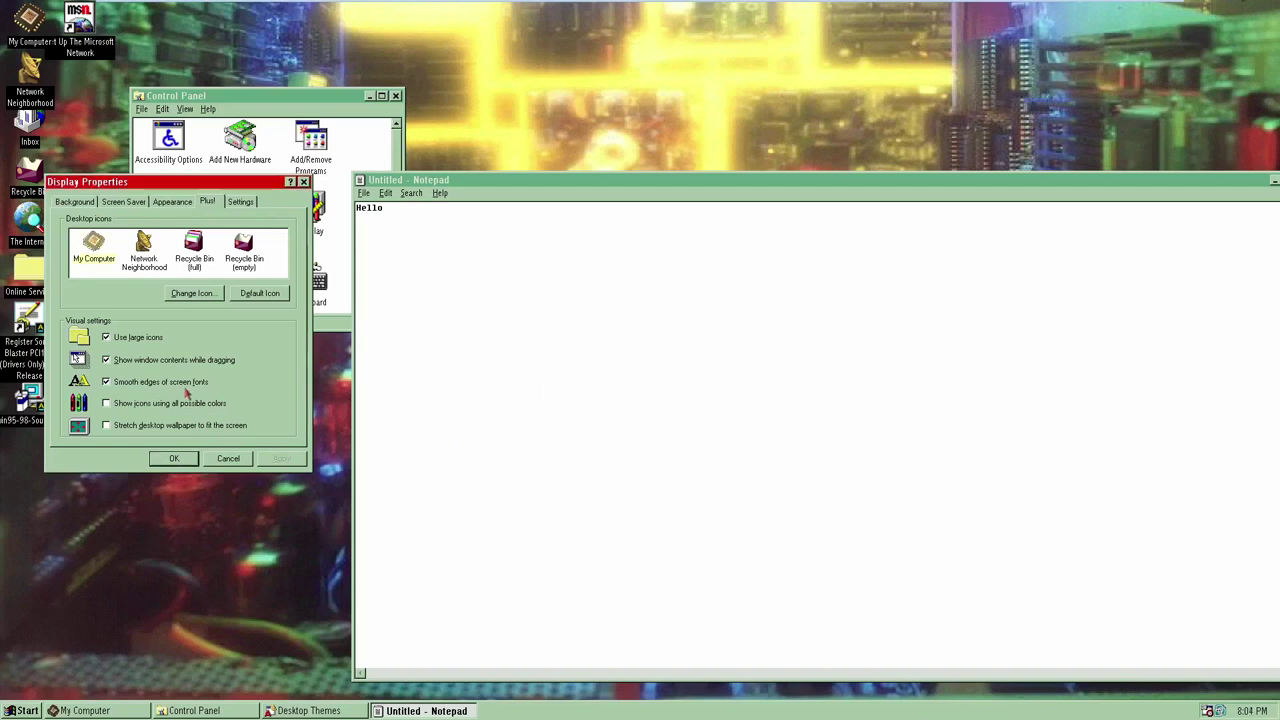
pyautogui.click(187, 404)
pyautogui.click(280, 459)
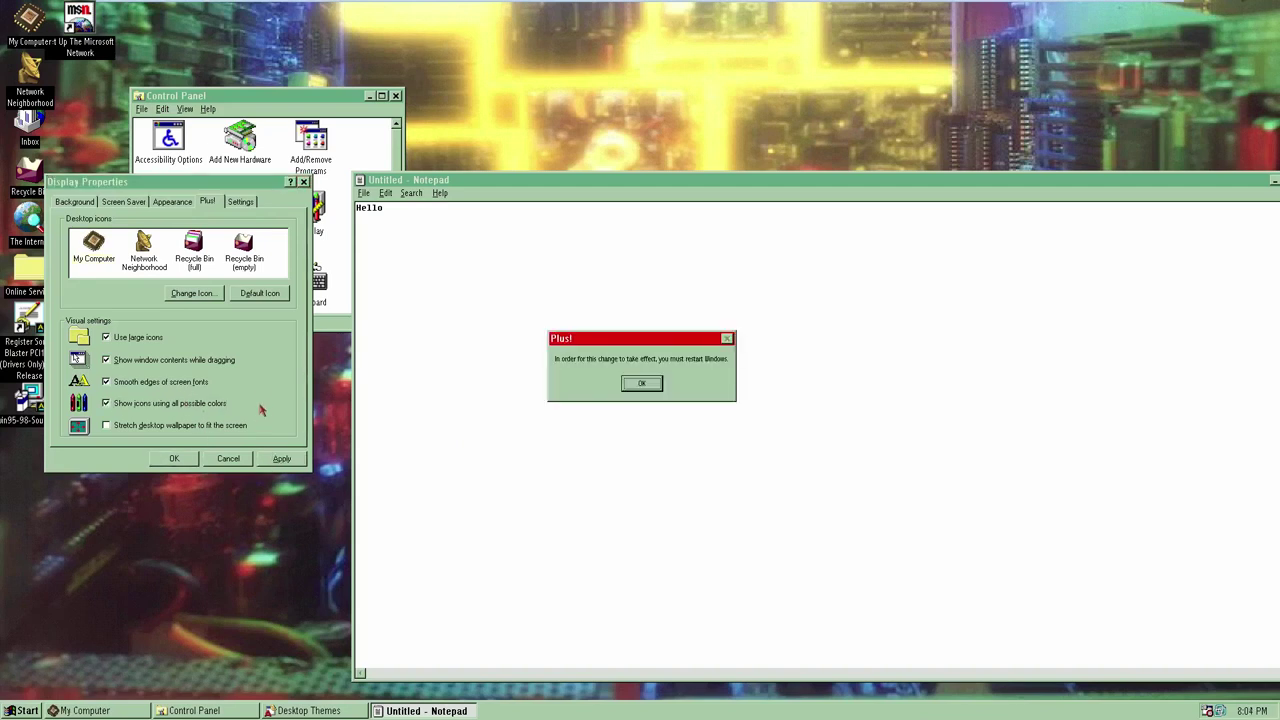
pyautogui.click(641, 386)
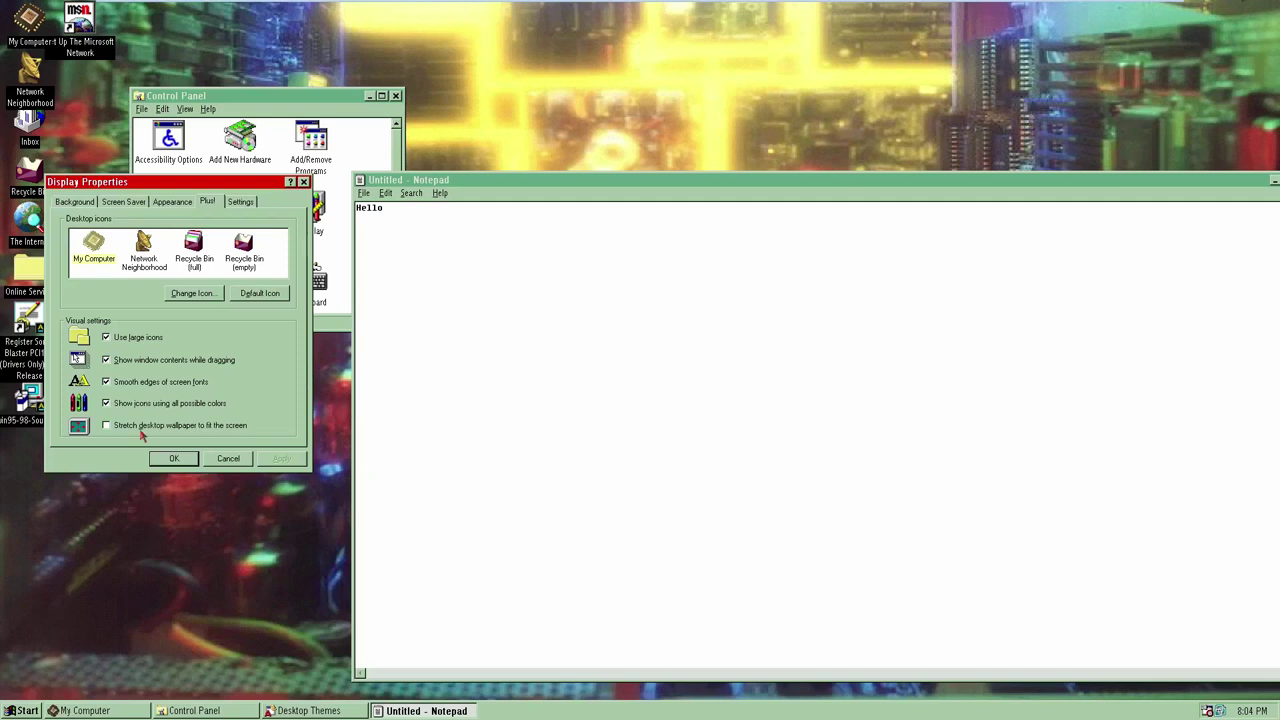
# Apply 'Stretch desktop wallpaper to fit the screen' and move Notepad down
pyautogui.click(142, 430)
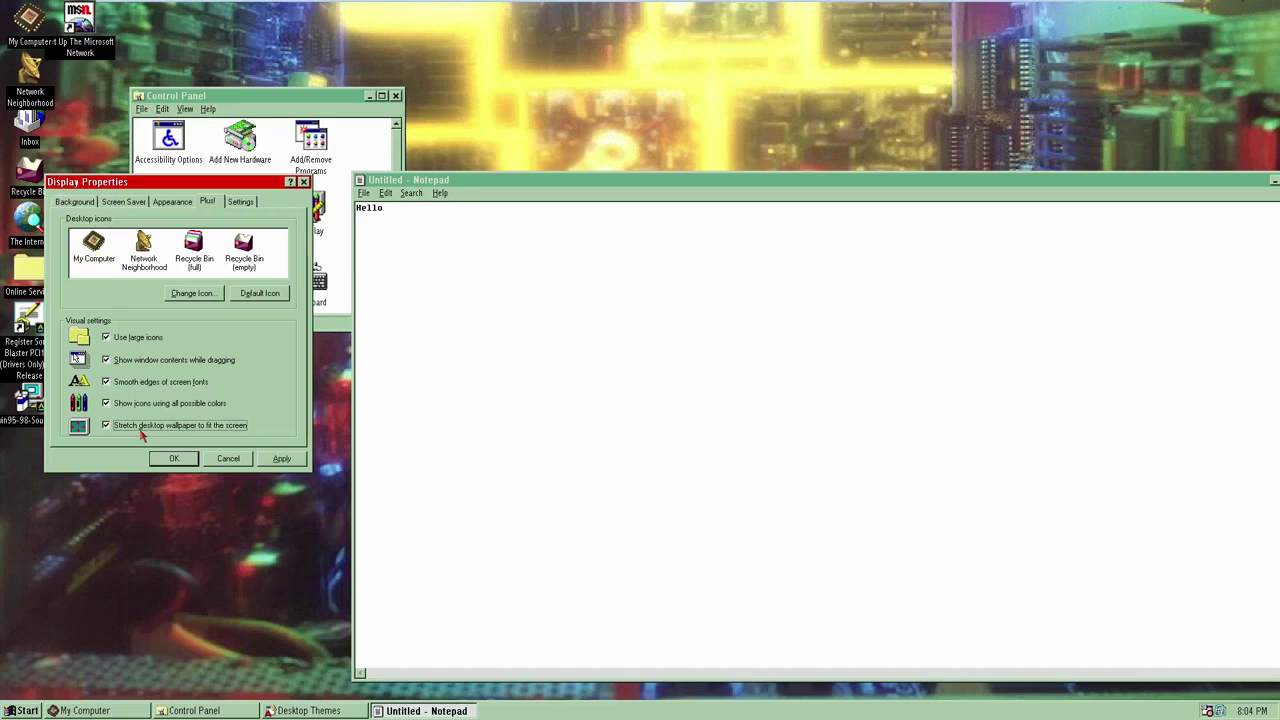
pyautogui.click(282, 459)
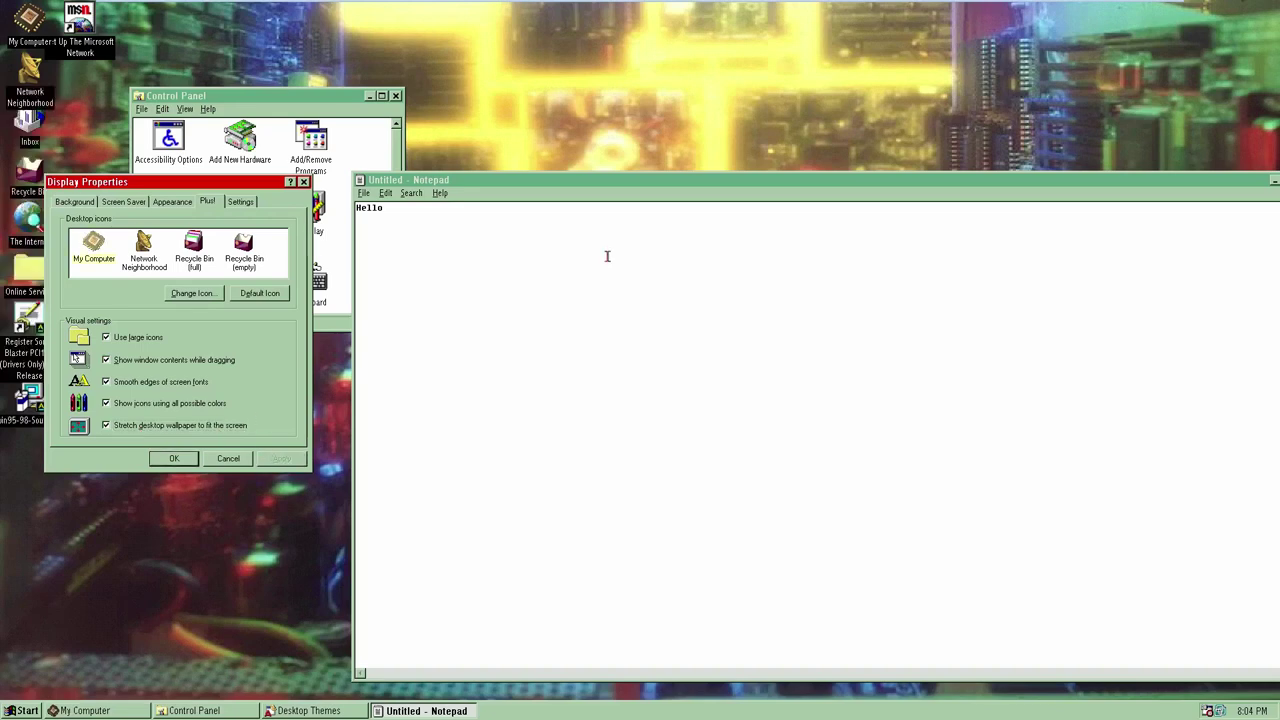
pyautogui.moveTo(582, 188); pyautogui.dragTo(1000, 617)
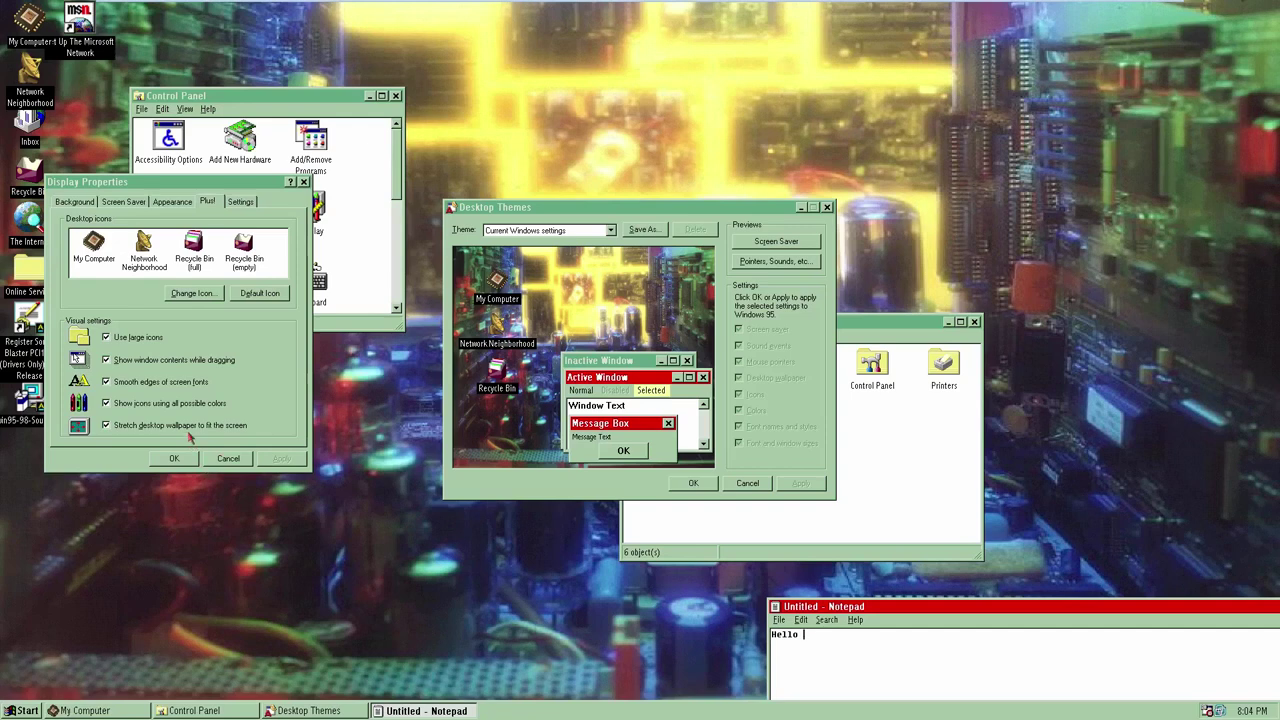
# Untick and apply wallpaper stretching, then view the Screen Saver page showing Inside your Computer
pyautogui.click(188, 436)
pyautogui.click(205, 427)
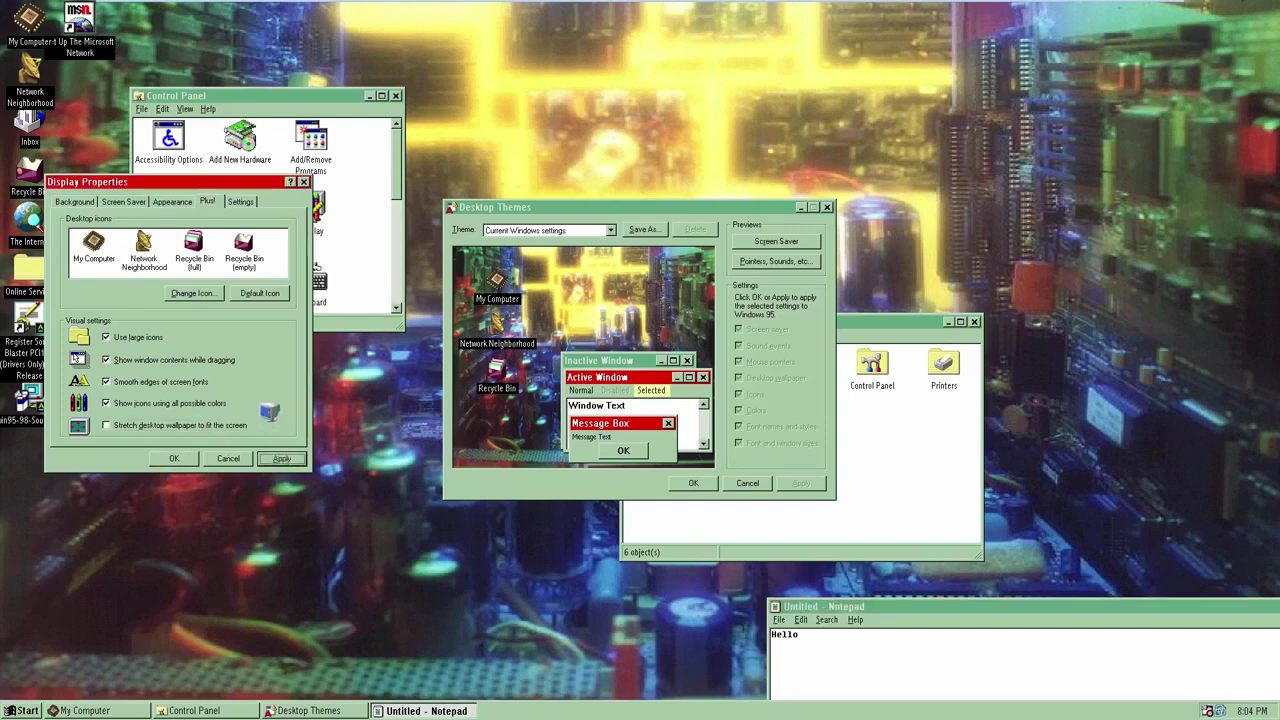
pyautogui.click(281, 458)
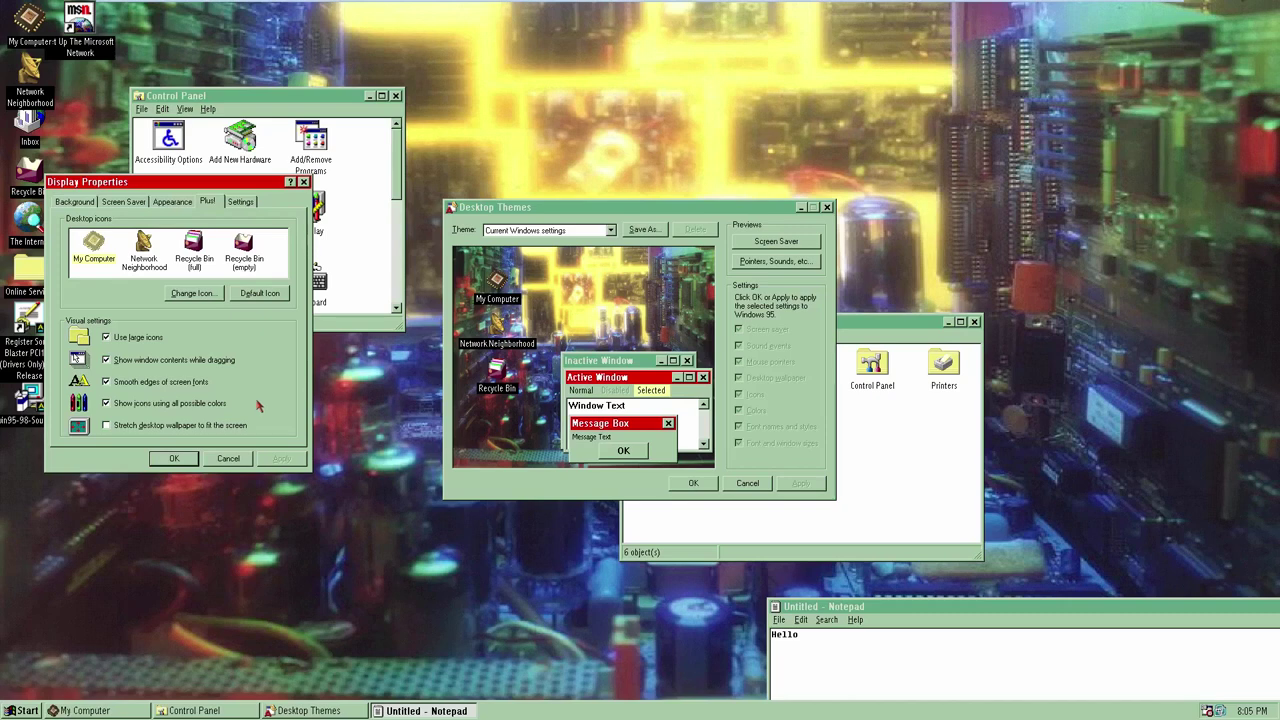
pyautogui.click(127, 202)
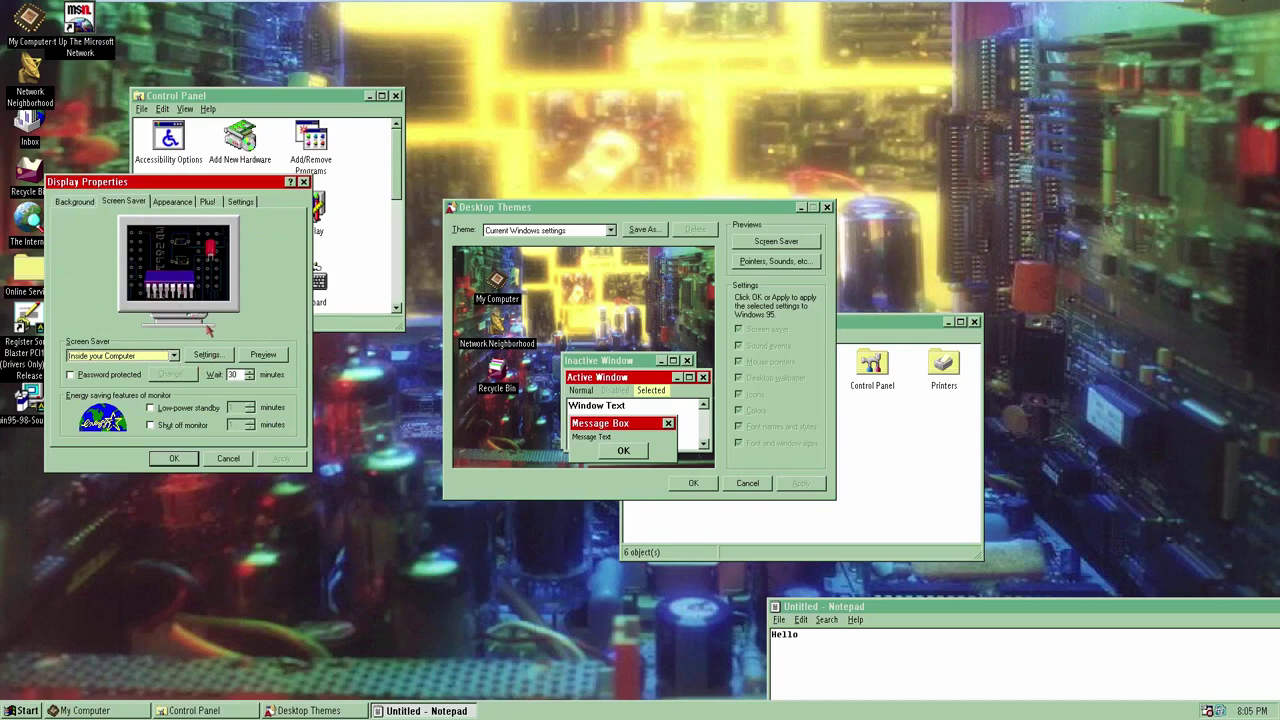
pyautogui.click(260, 355)
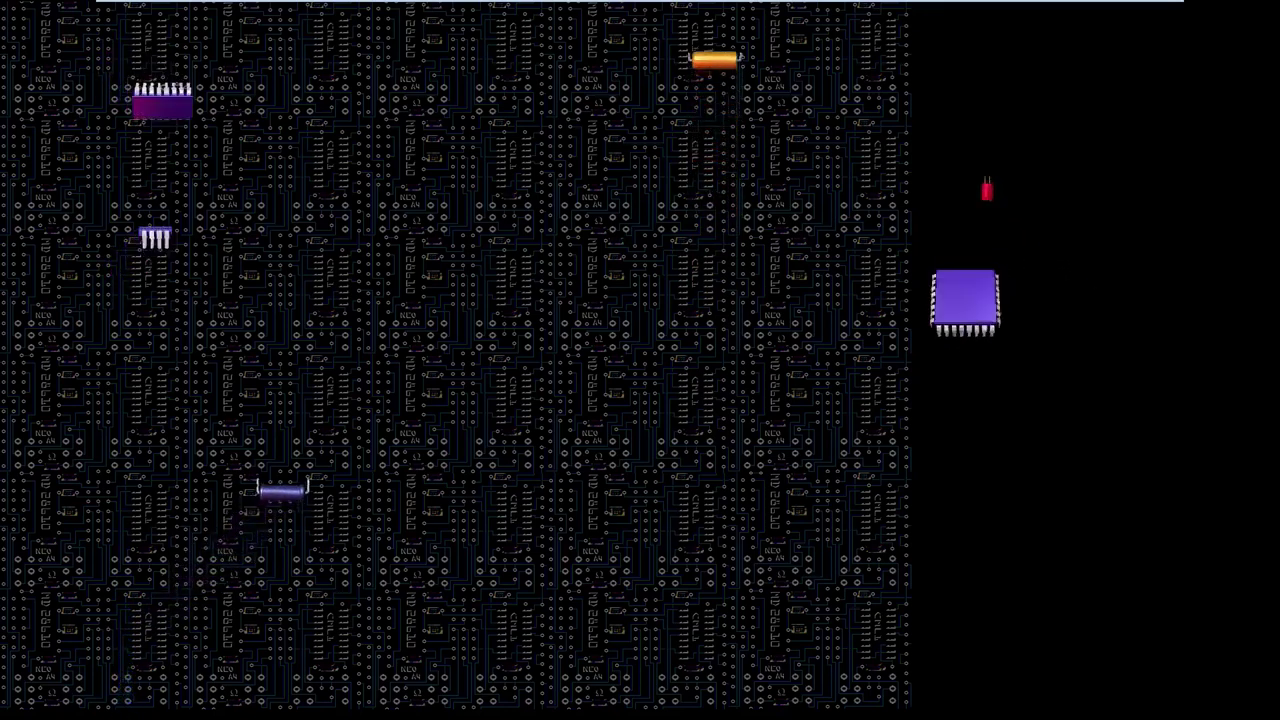
pyautogui.moveTo(263, 354)
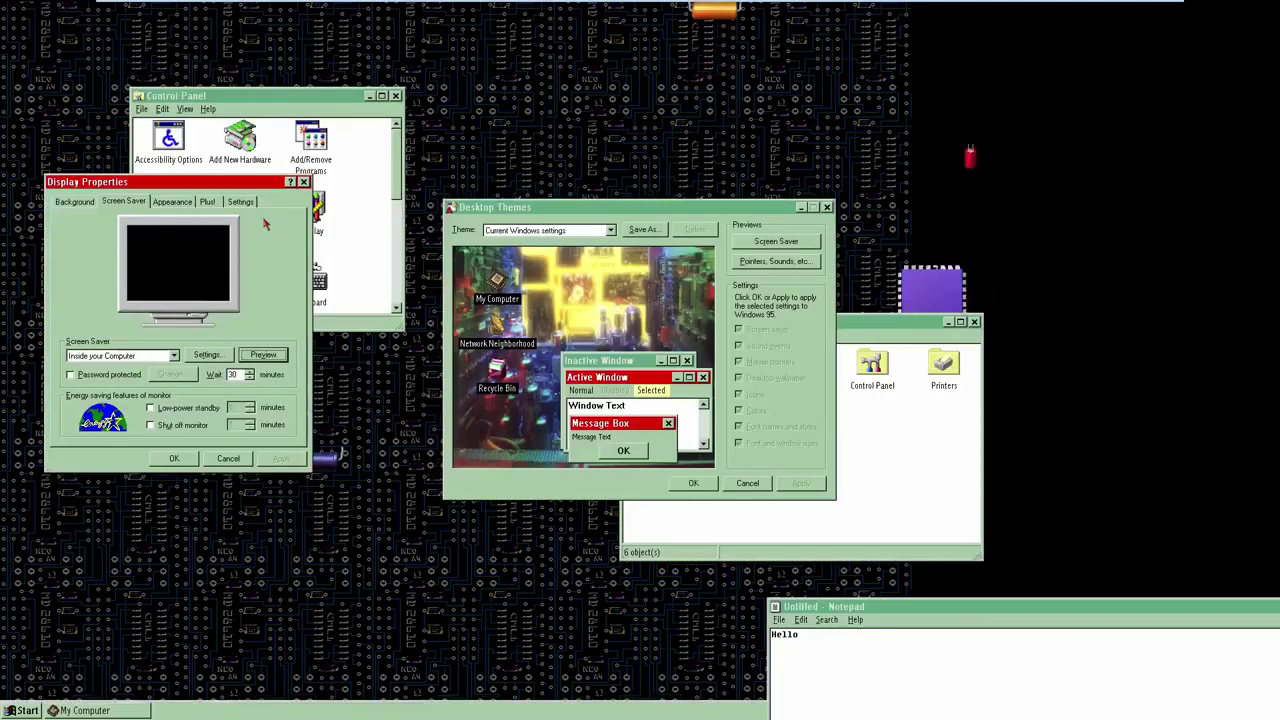
# Choose Leonardo da Vinci as the screen saver, preview it, and check its Settings options
pyautogui.click(135, 355)
pyautogui.click(110, 378)
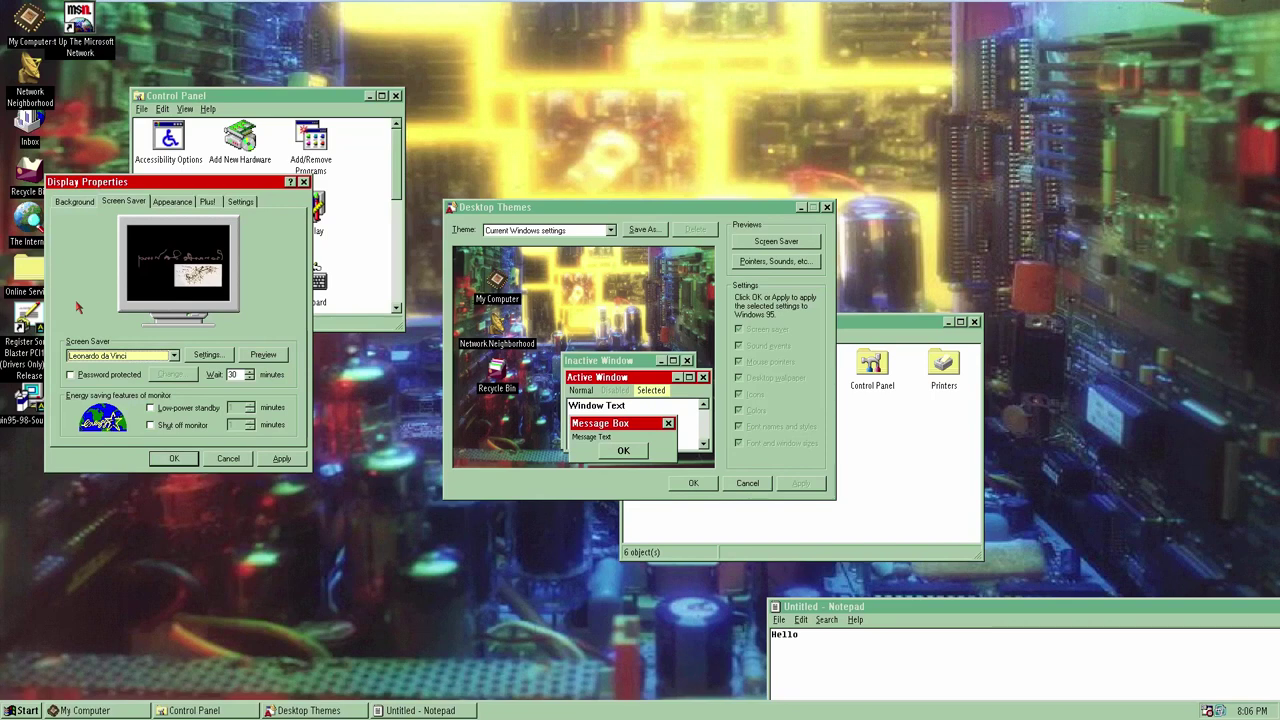
pyautogui.click(259, 360)
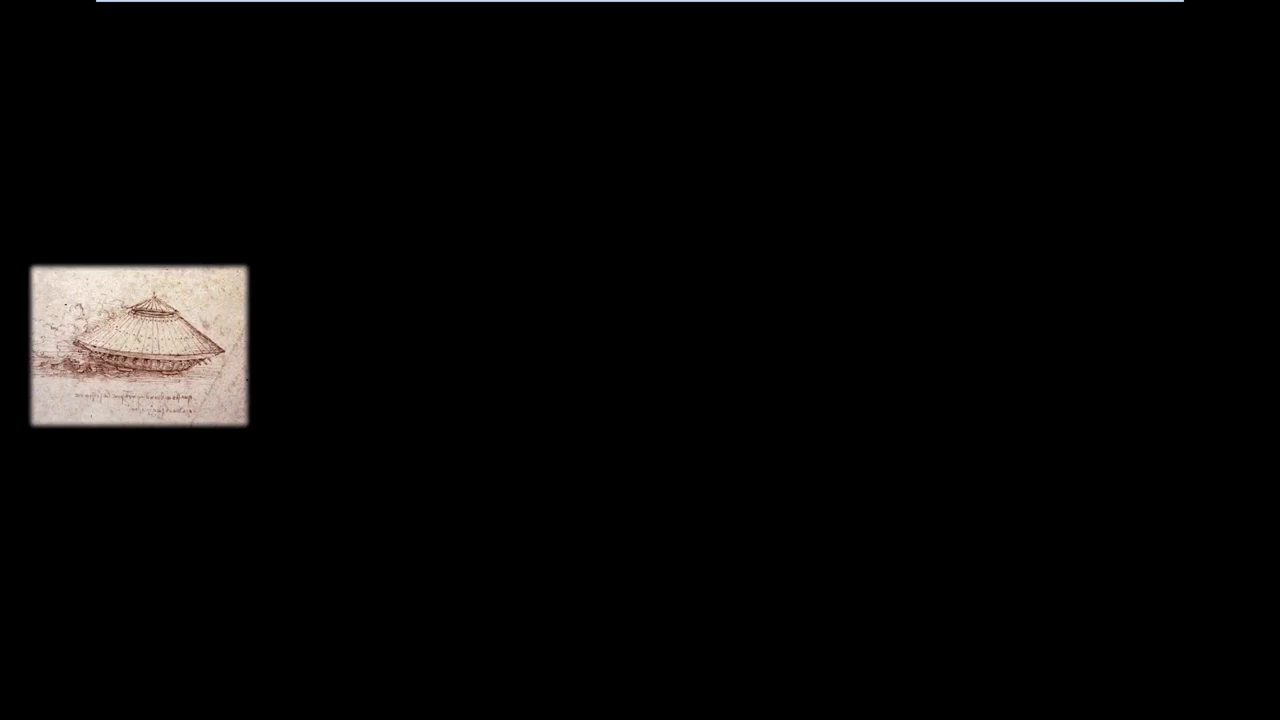
pyautogui.moveTo(265, 340)
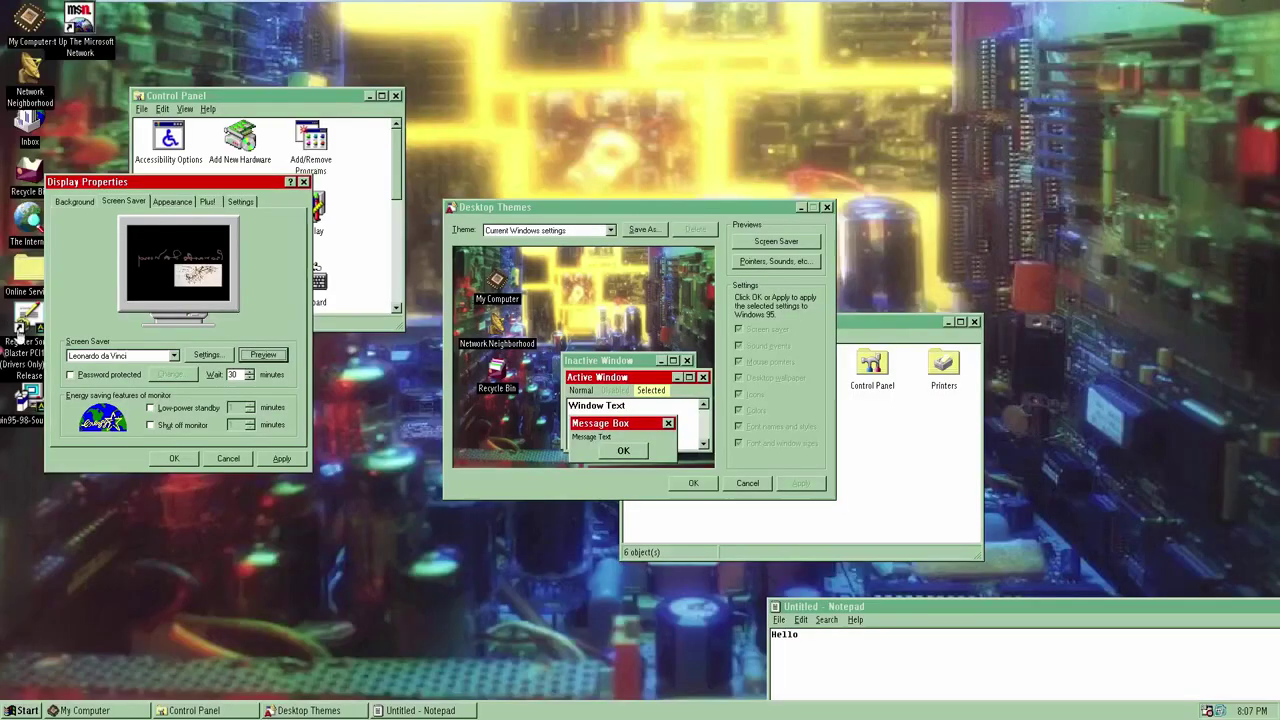
pyautogui.click(207, 355)
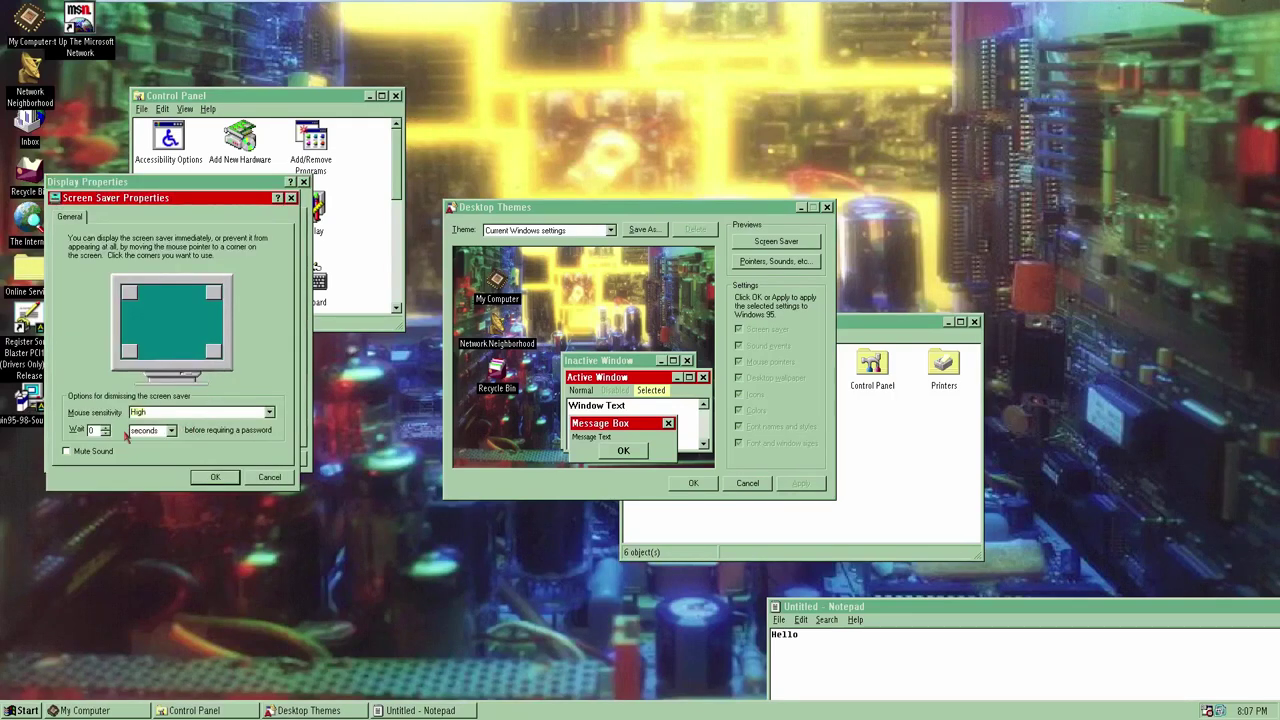
pyautogui.click(201, 479)
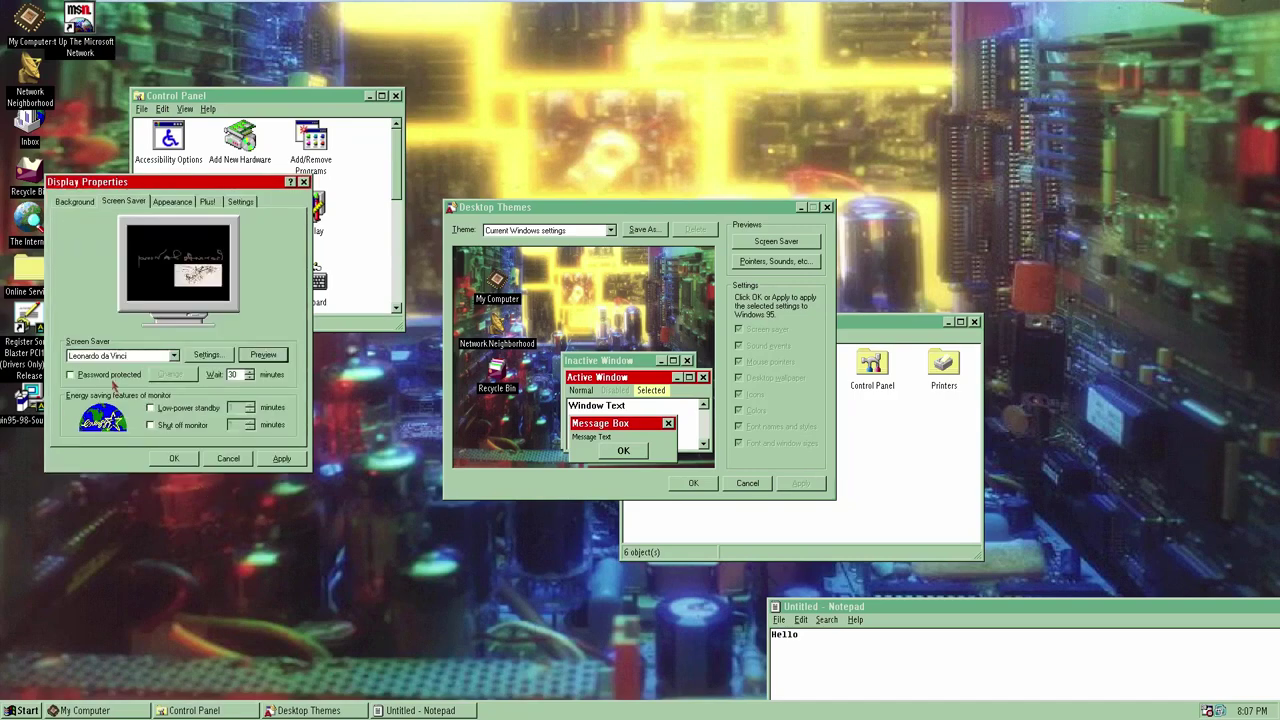
pyautogui.click(102, 357)
# Choose Mystery as the screen saver and preview its haunted-house scene full screen
pyautogui.click(104, 376)
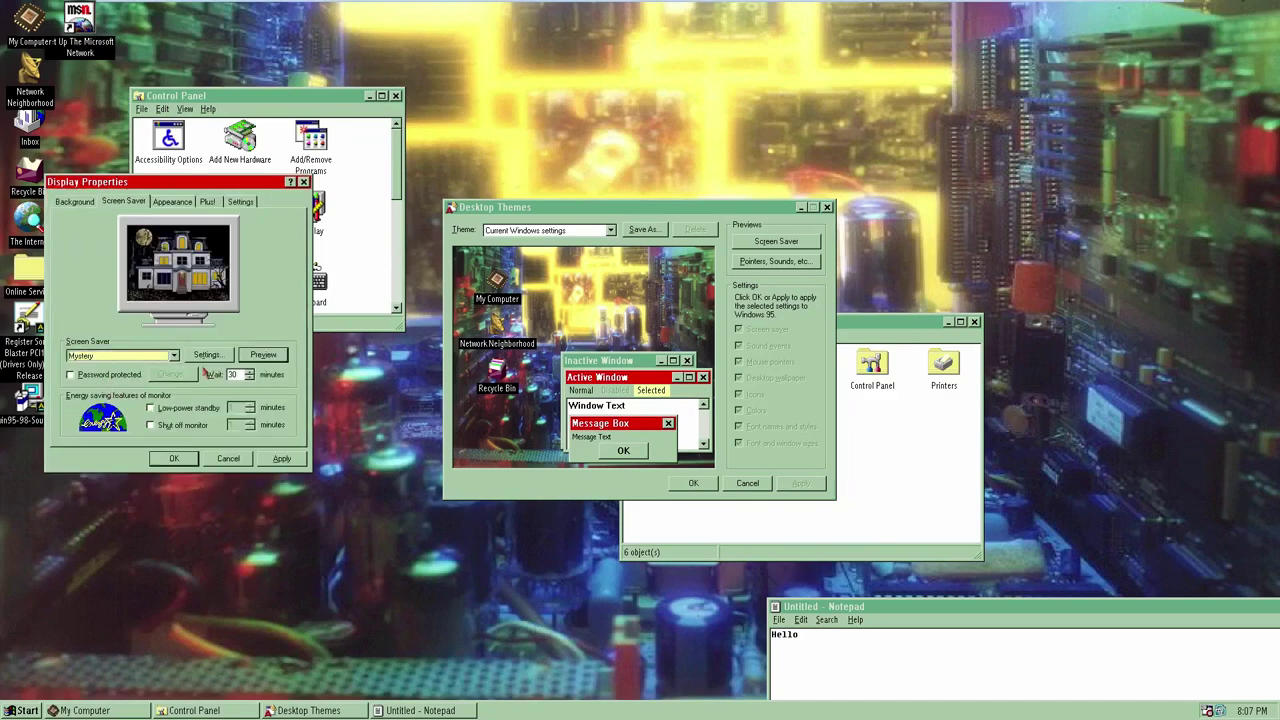
pyautogui.click(260, 358)
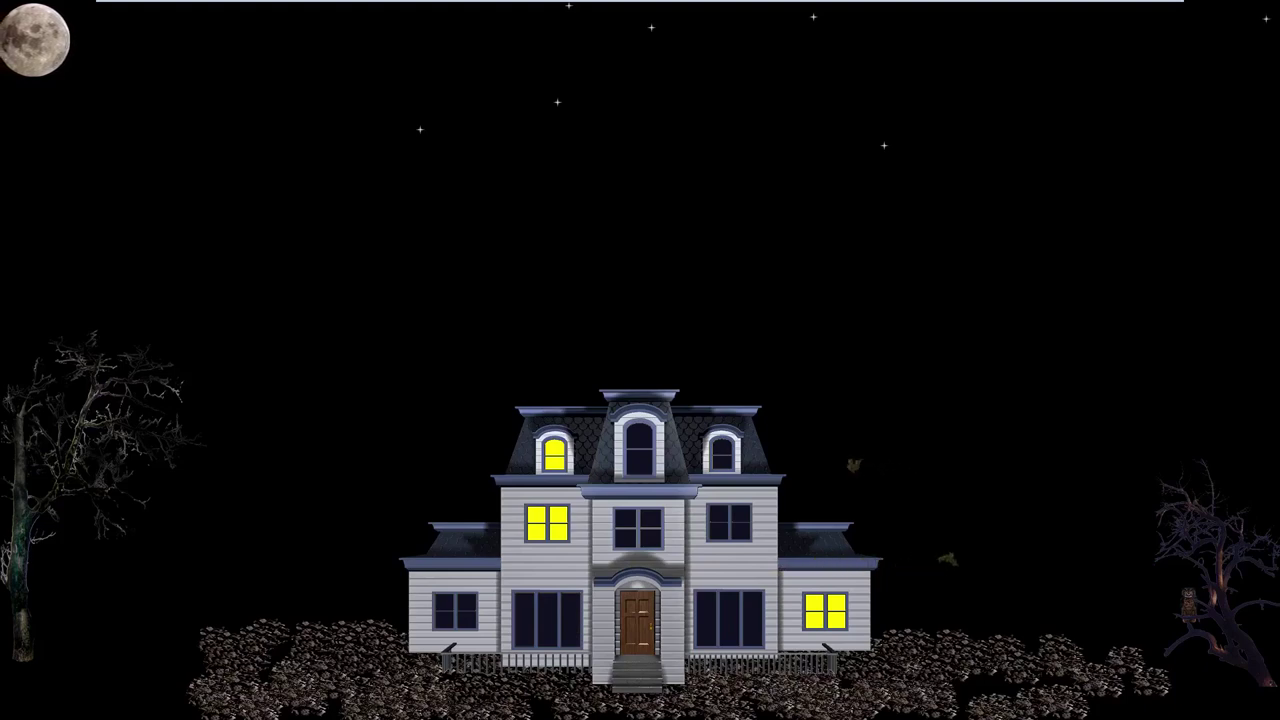
pyautogui.moveTo(213, 356)
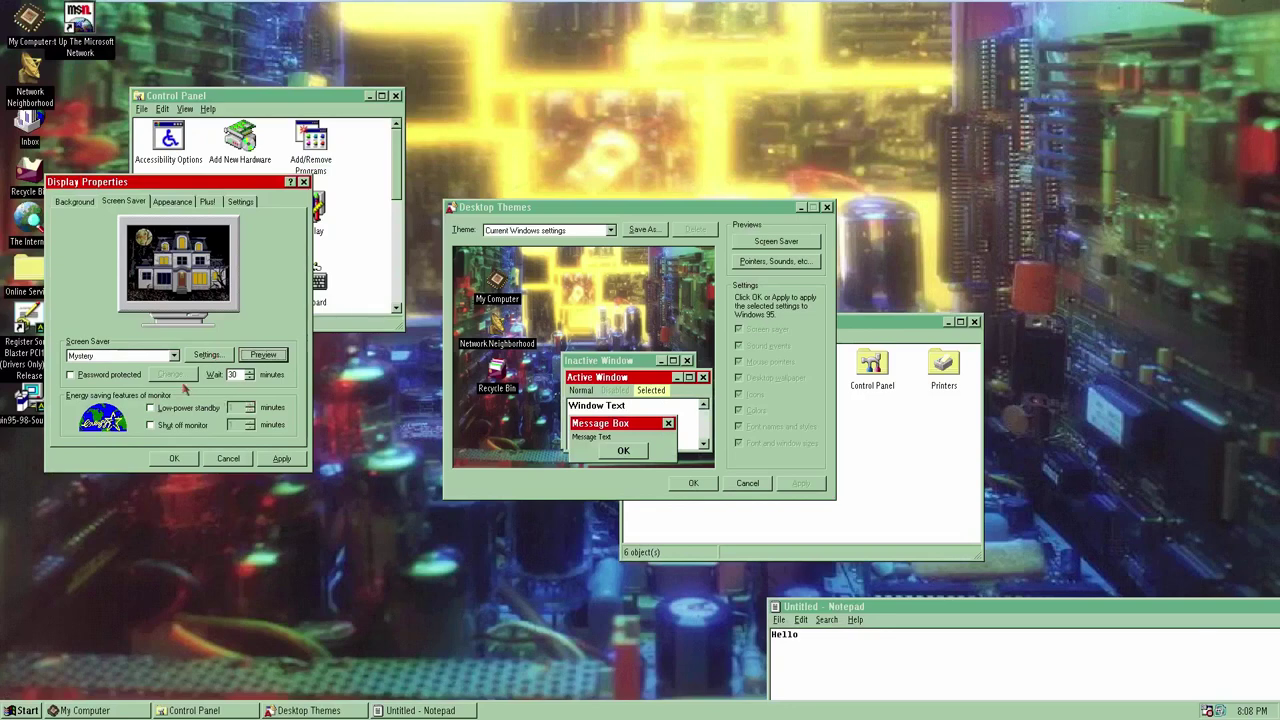
pyautogui.click(155, 357)
# Preview the Nature screen saver full screen, then choose Science as the screen saver
pyautogui.click(138, 392)
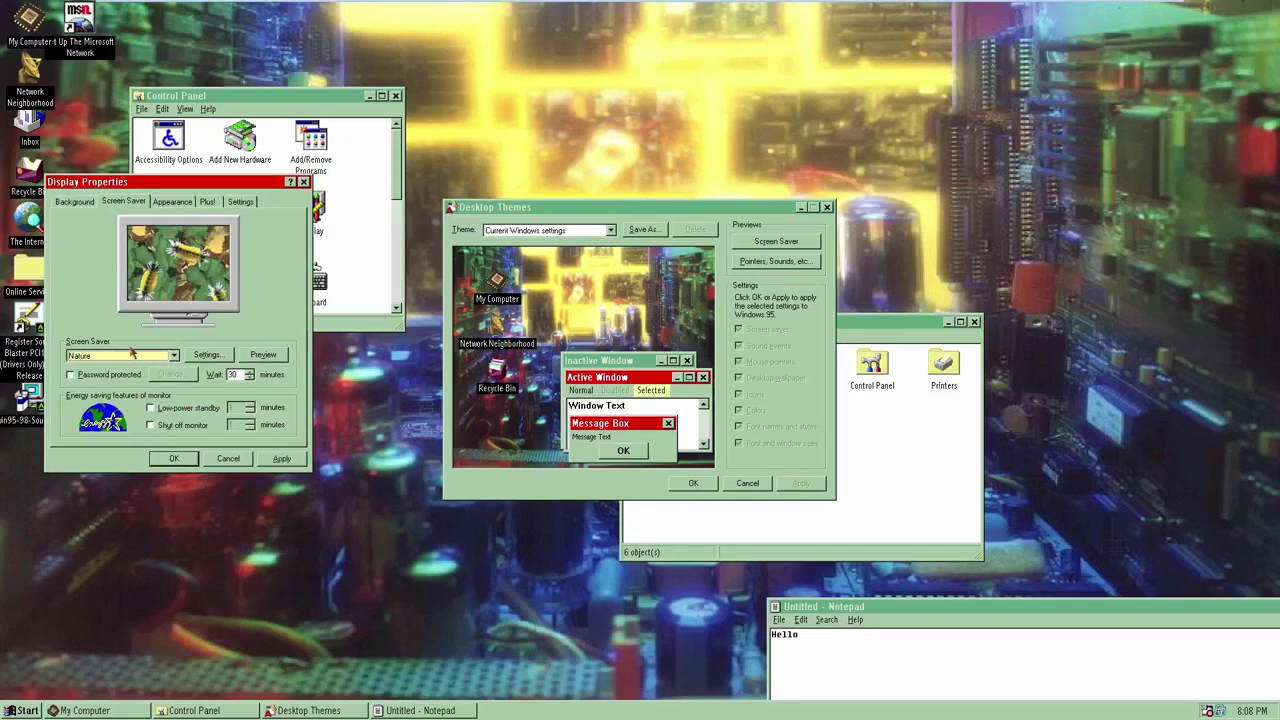
pyautogui.click(252, 358)
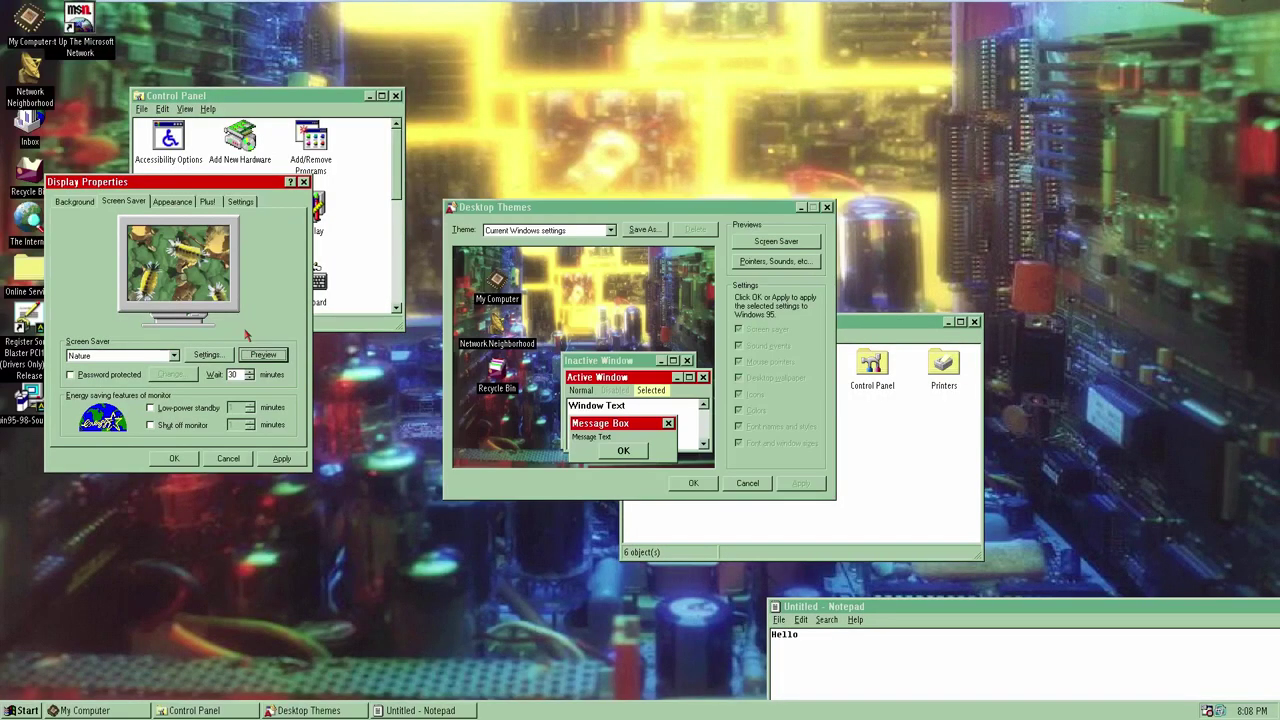
pyautogui.click(260, 356)
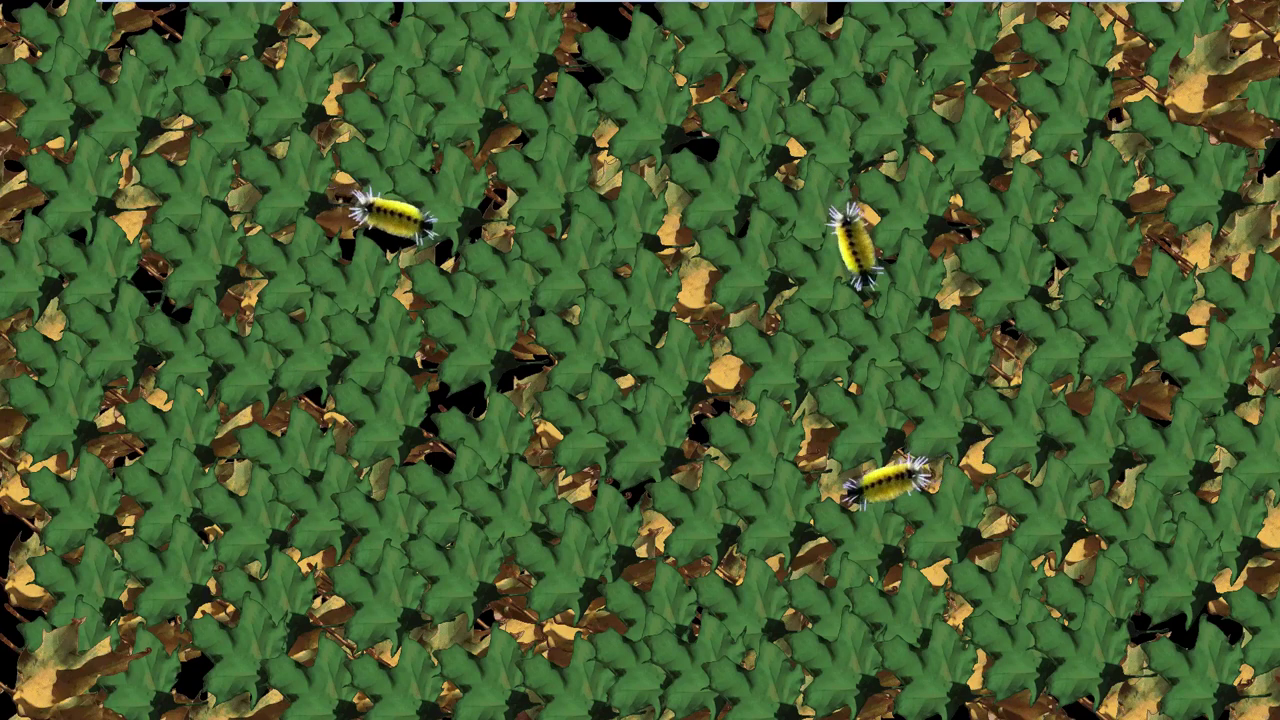
pyautogui.moveTo(97, 368)
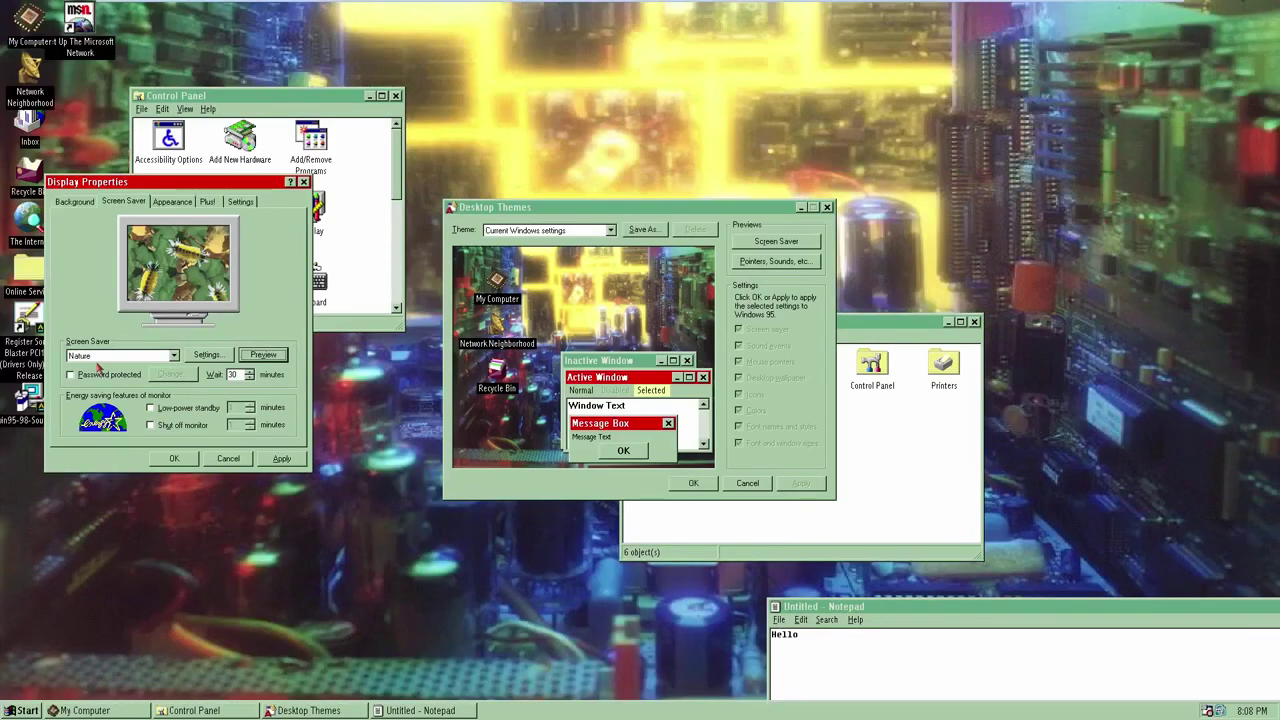
pyautogui.click(97, 360)
pyautogui.click(140, 410)
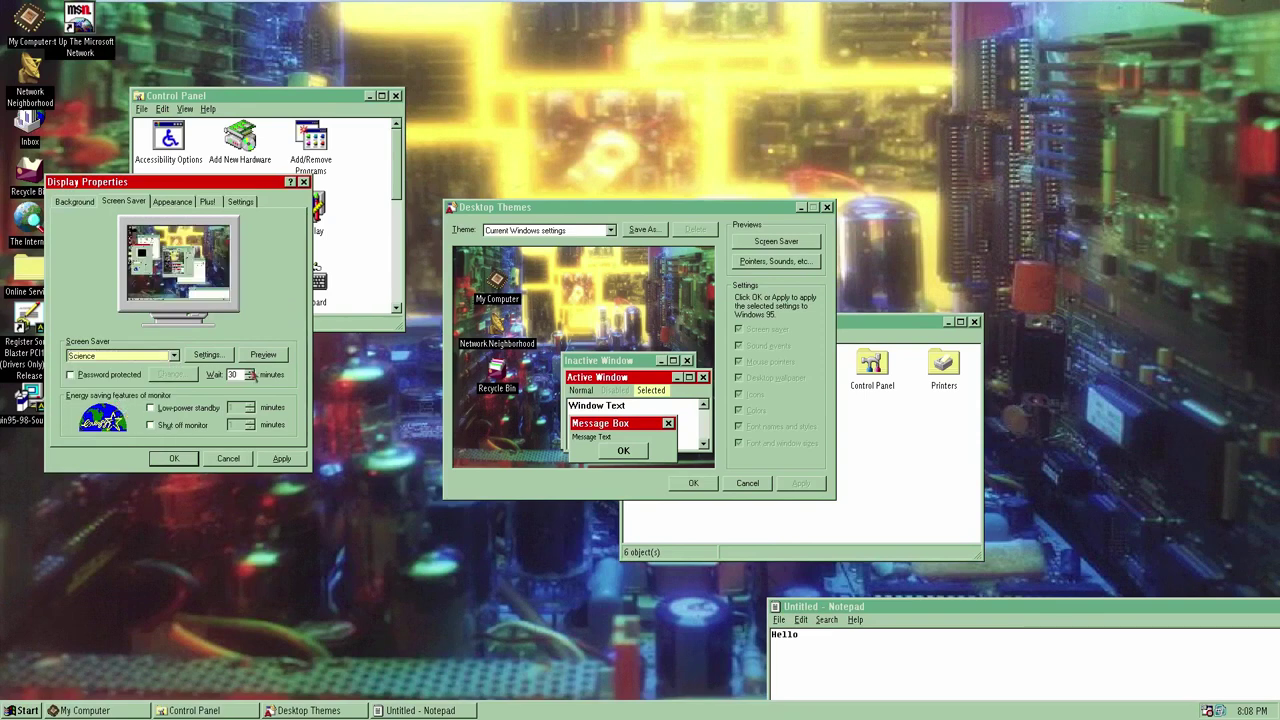
# Preview the Science screen saver, change its lens speed to 1, then preview it again full-screen
pyautogui.click(263, 356)
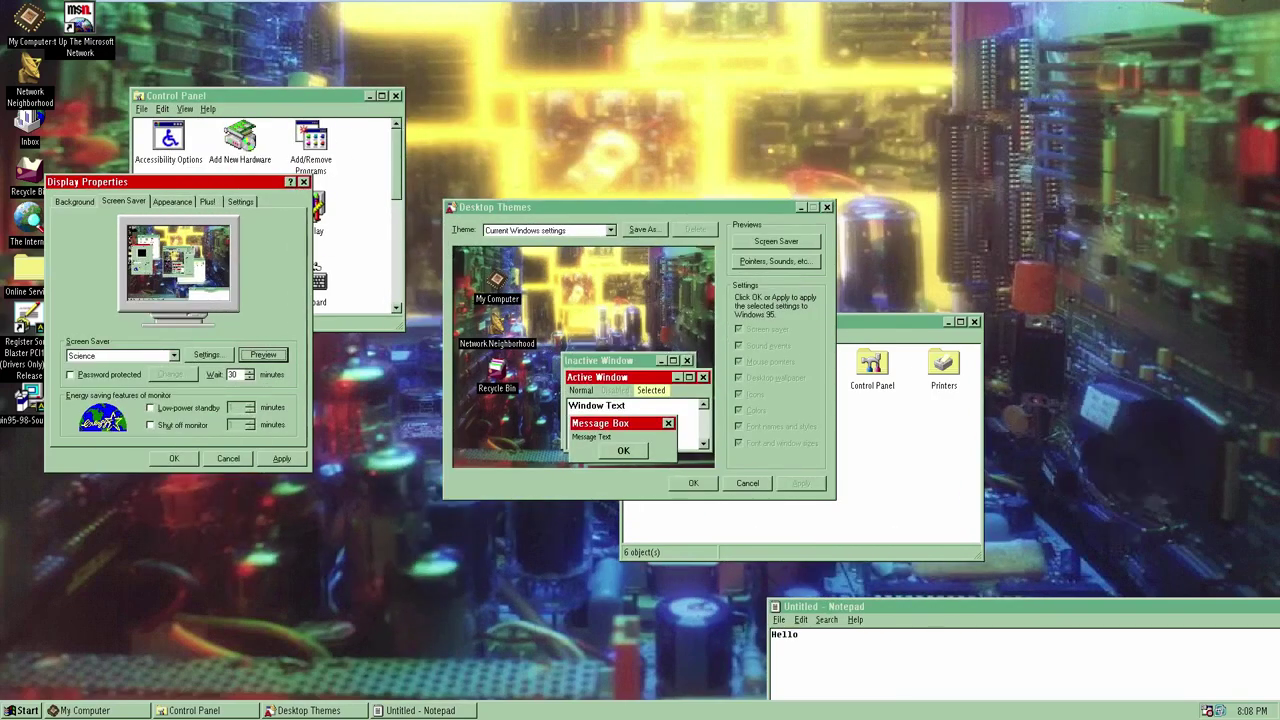
pyautogui.click(206, 355)
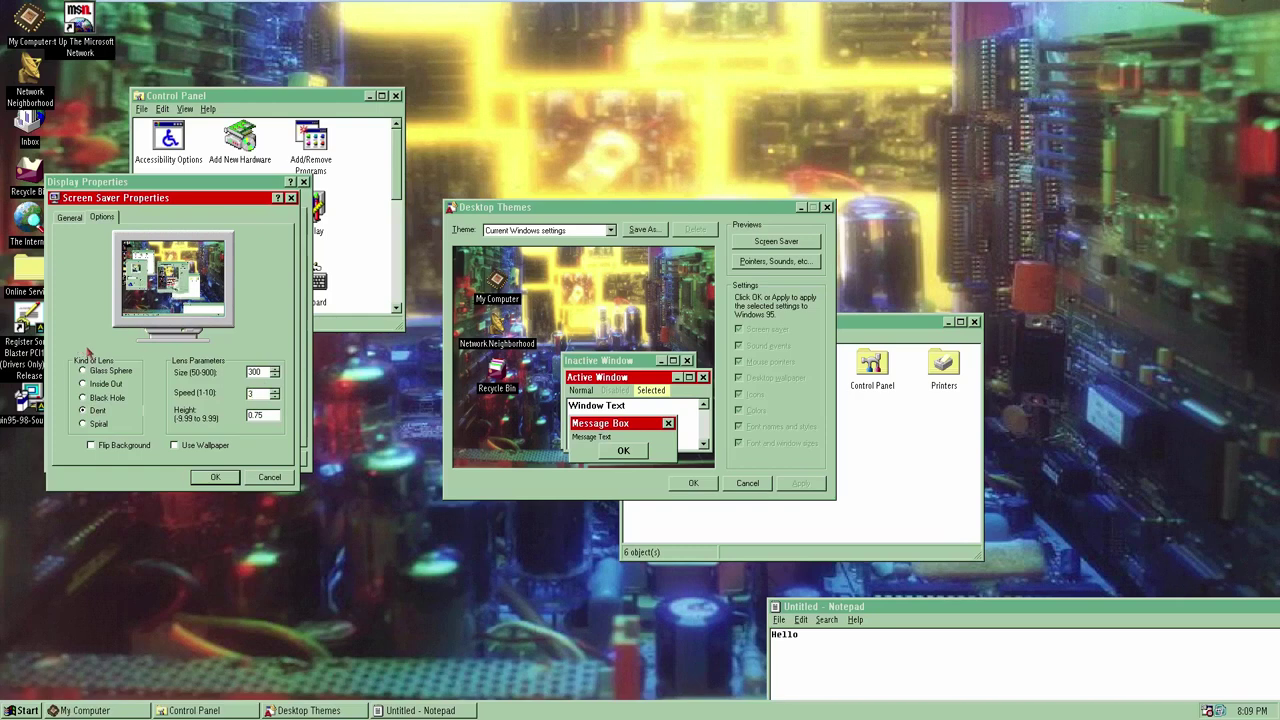
pyautogui.press('BackSpace')
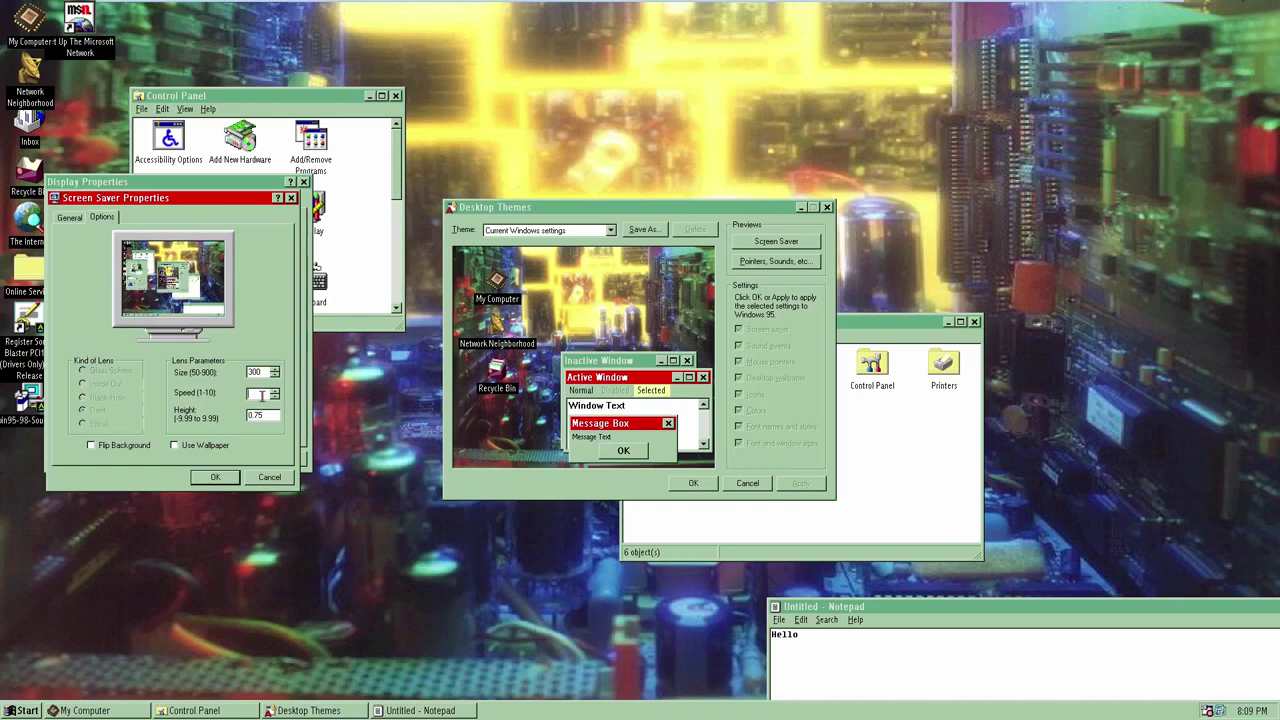
pyautogui.write('1')
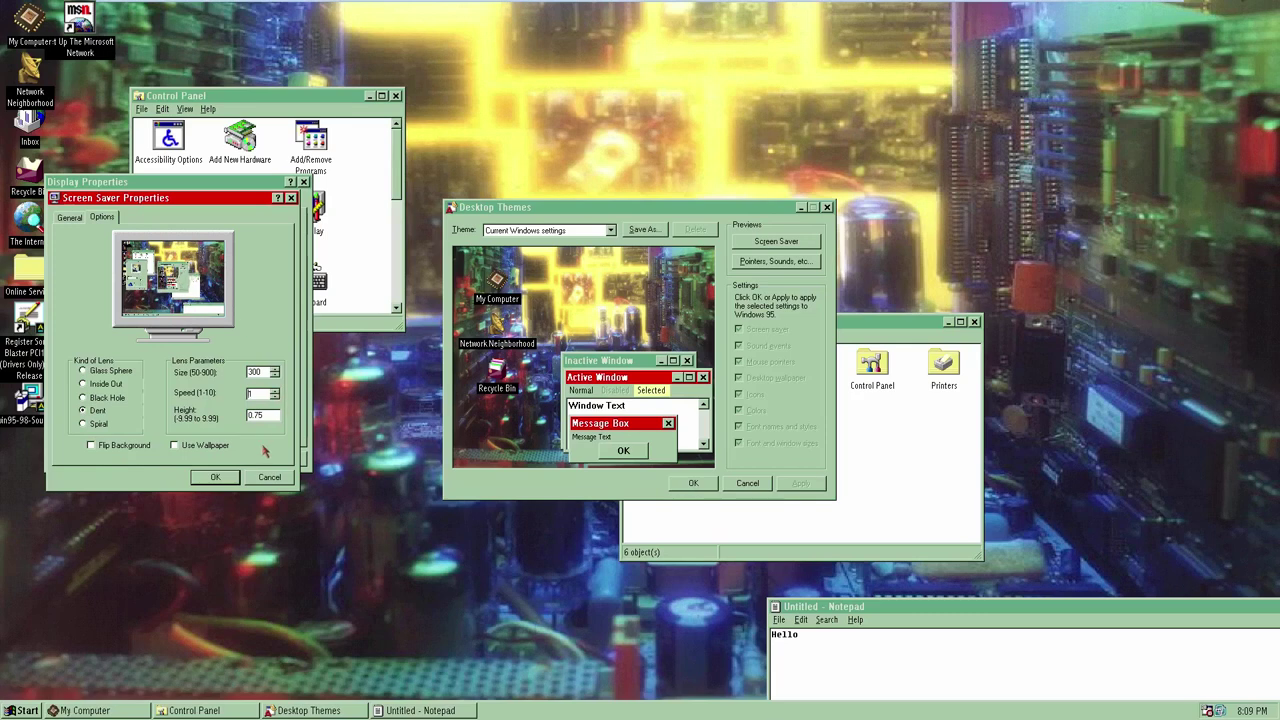
pyautogui.click(227, 478)
pyautogui.click(263, 354)
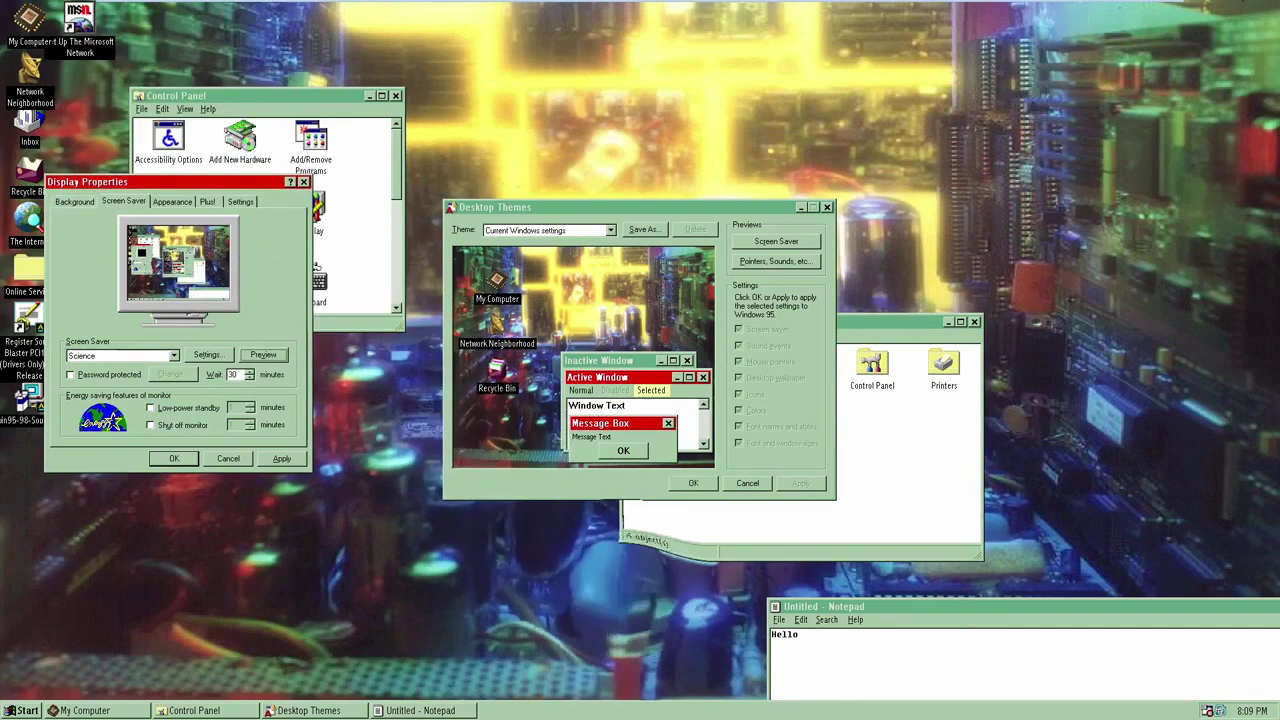
pyautogui.press('Escape')
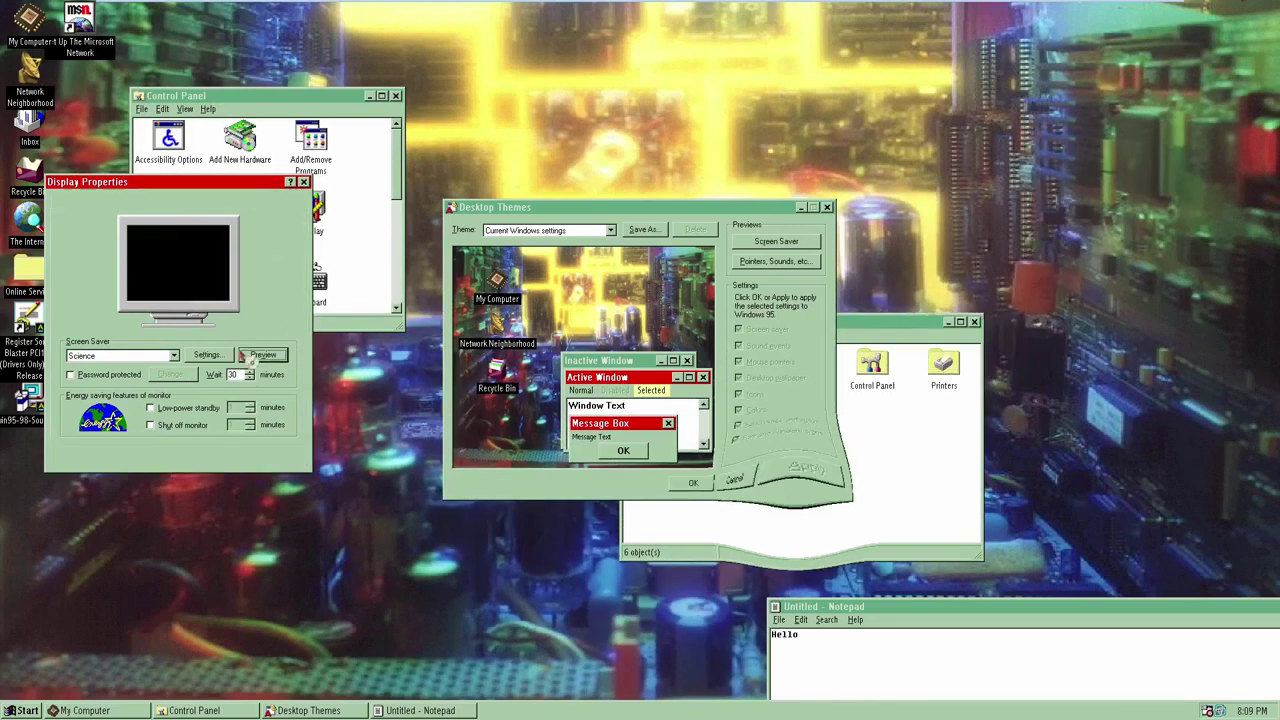
# Select the Sports screen saver and preview it full-screen
pyautogui.click(131, 358)
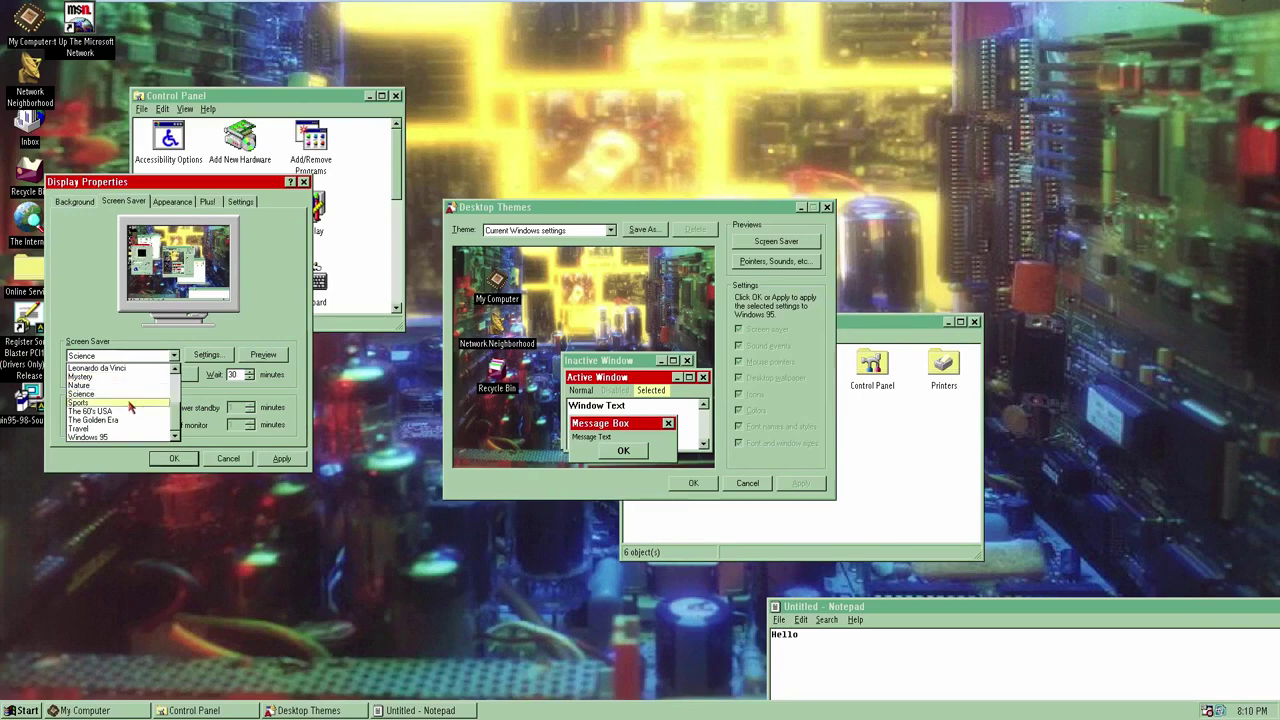
pyautogui.click(131, 402)
pyautogui.click(260, 356)
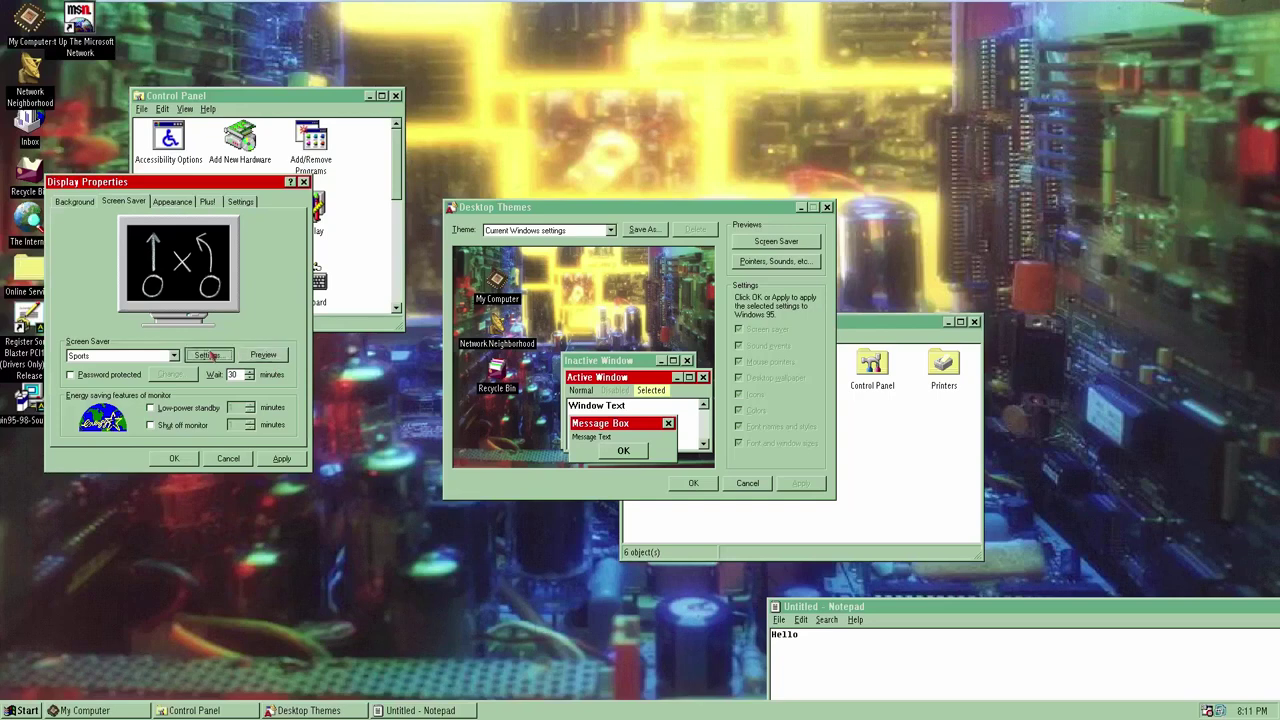
# Close the Sports settings unchanged and switch the screen saver to The 60's USA
pyautogui.click(205, 355)
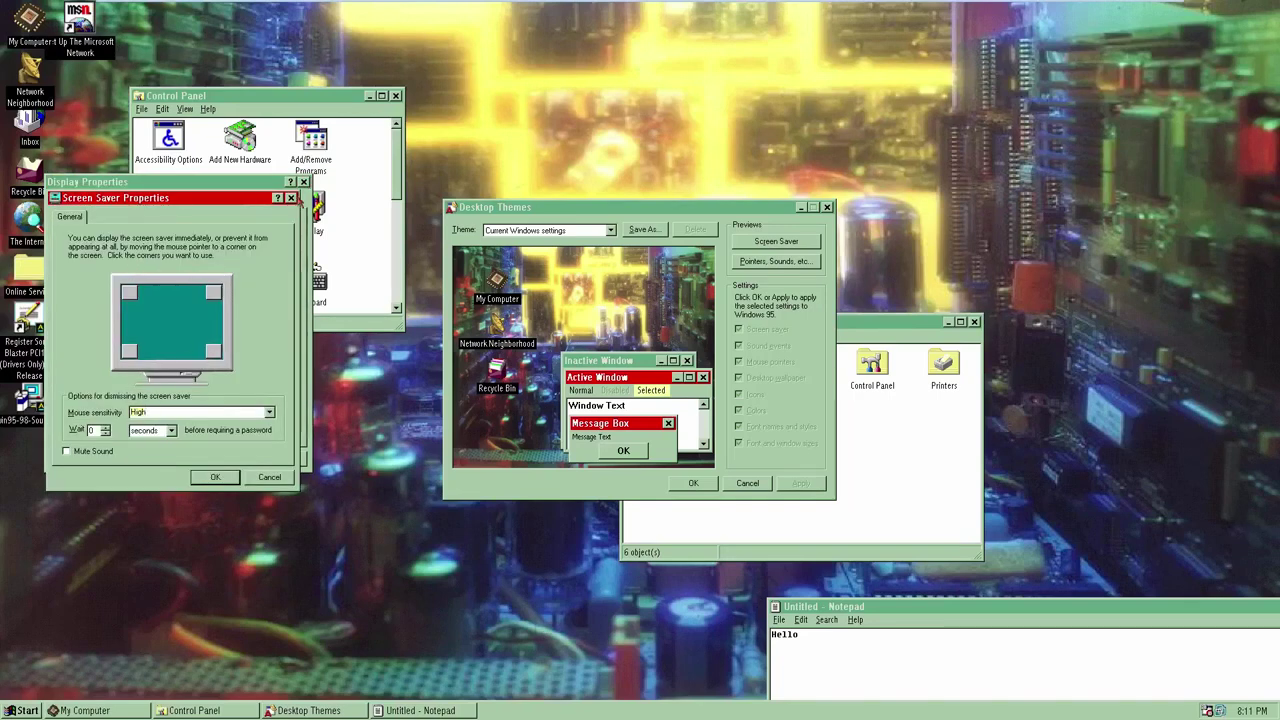
pyautogui.click(291, 198)
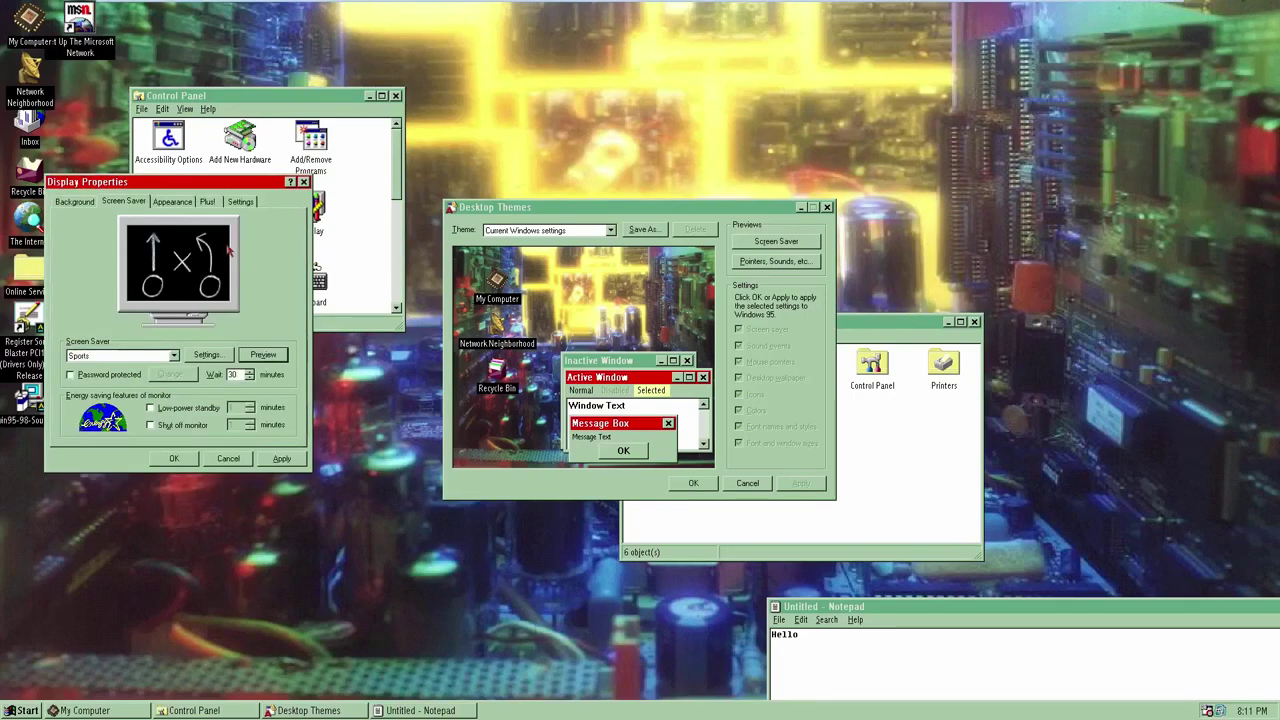
pyautogui.click(104, 357)
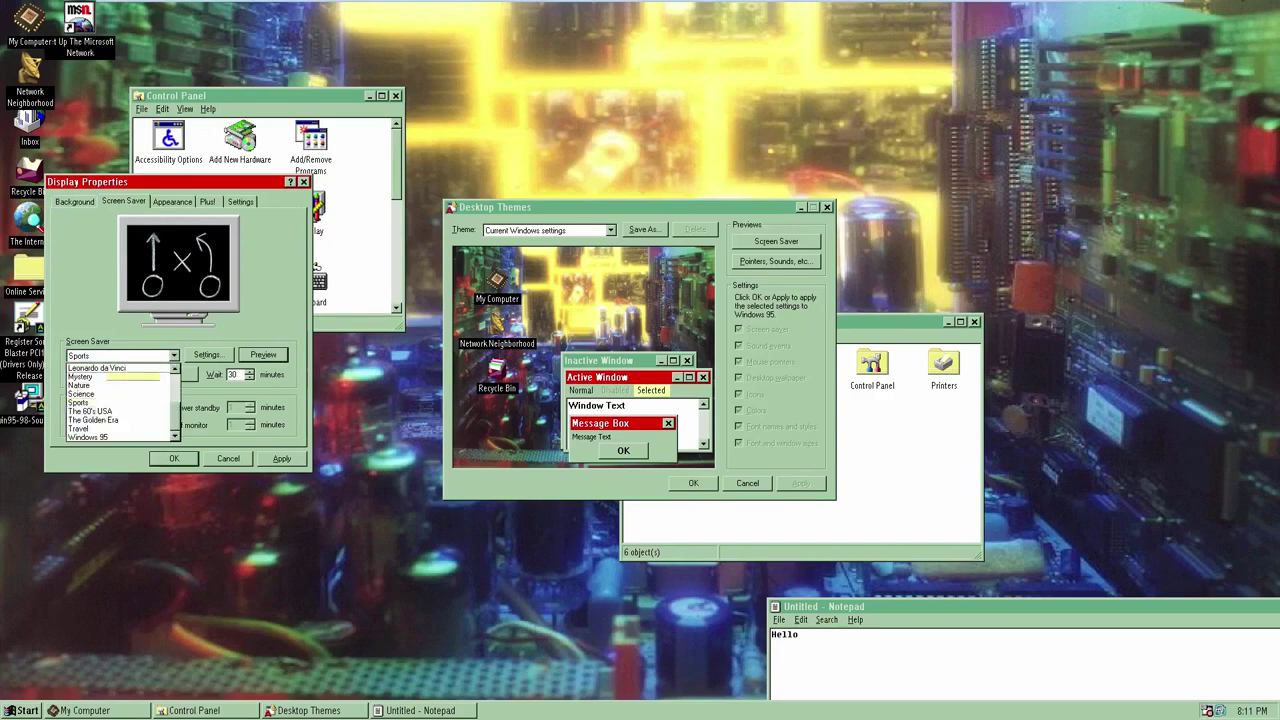
pyautogui.click(110, 413)
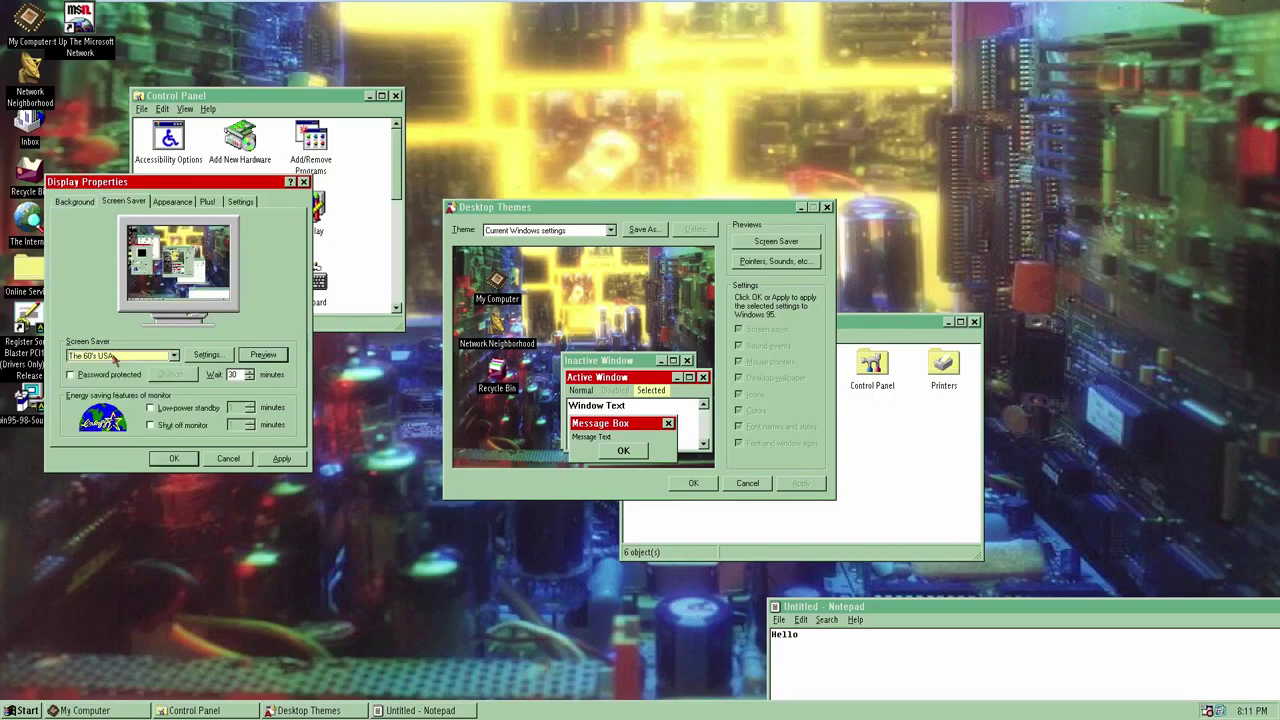
# Preview The 60's USA and lower its lens speed from 4 to 3
pyautogui.click(263, 354)
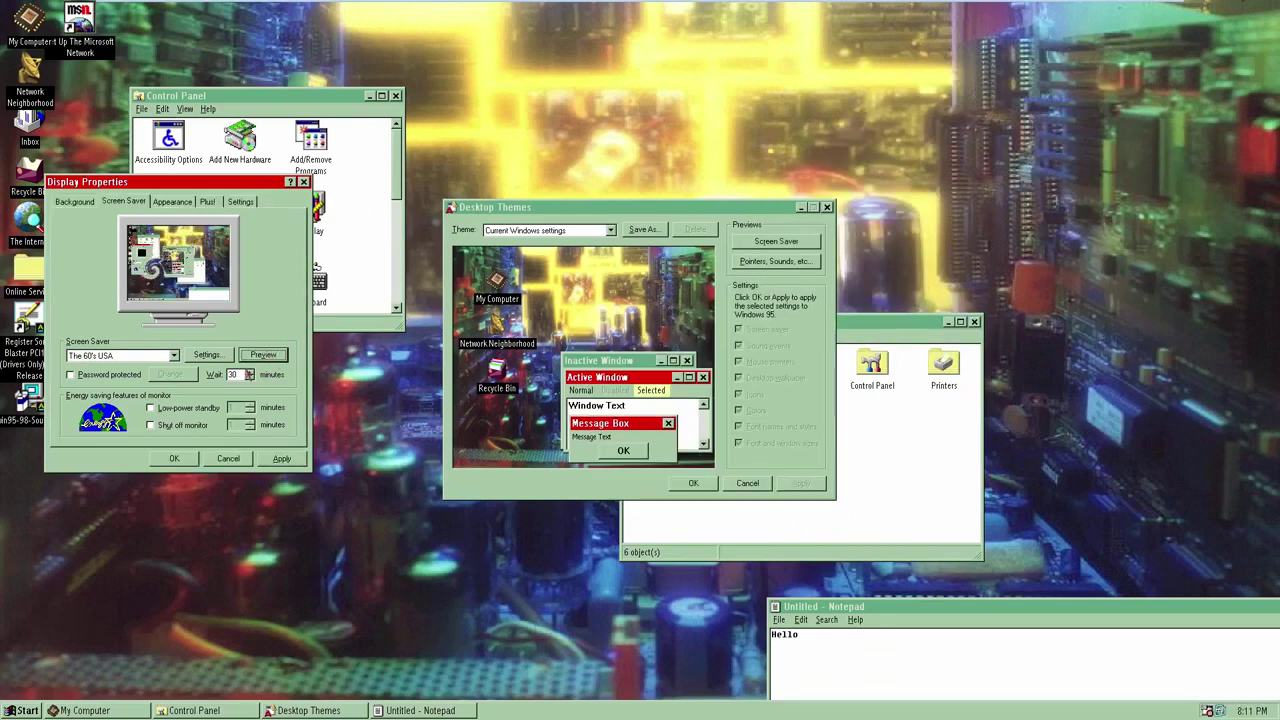
pyautogui.click(224, 356)
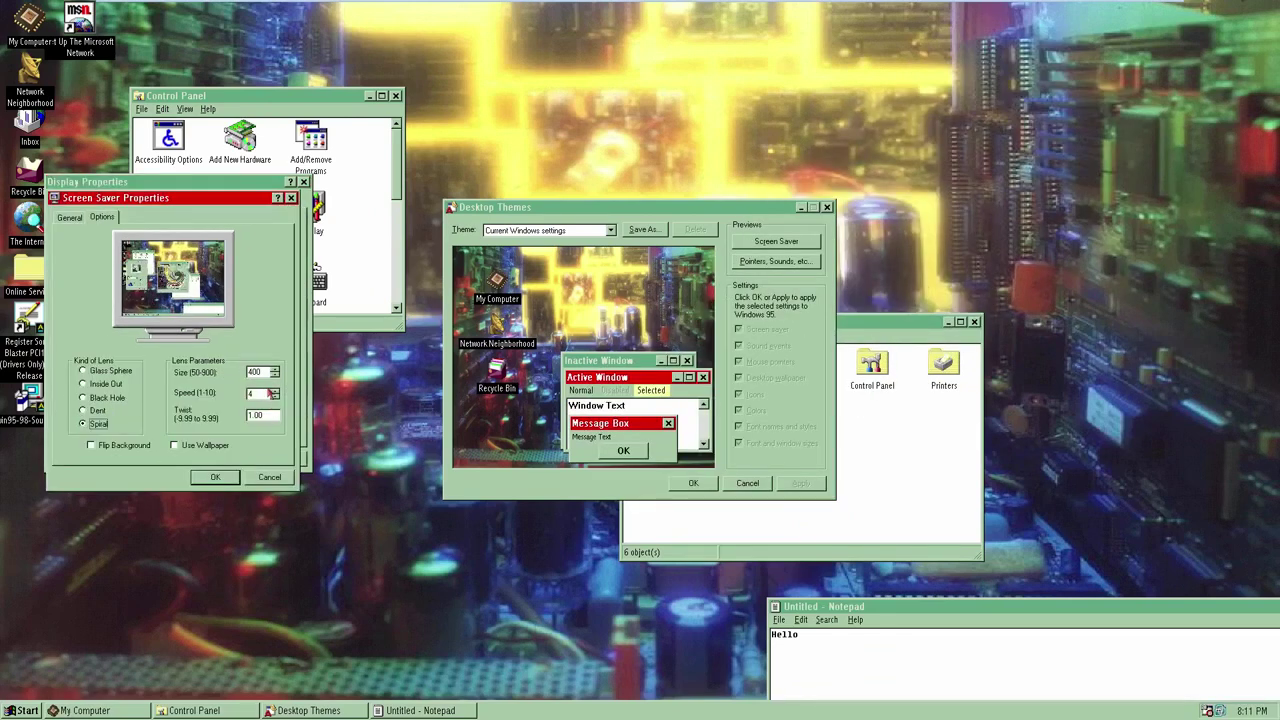
pyautogui.click(275, 397)
pyautogui.click(220, 477)
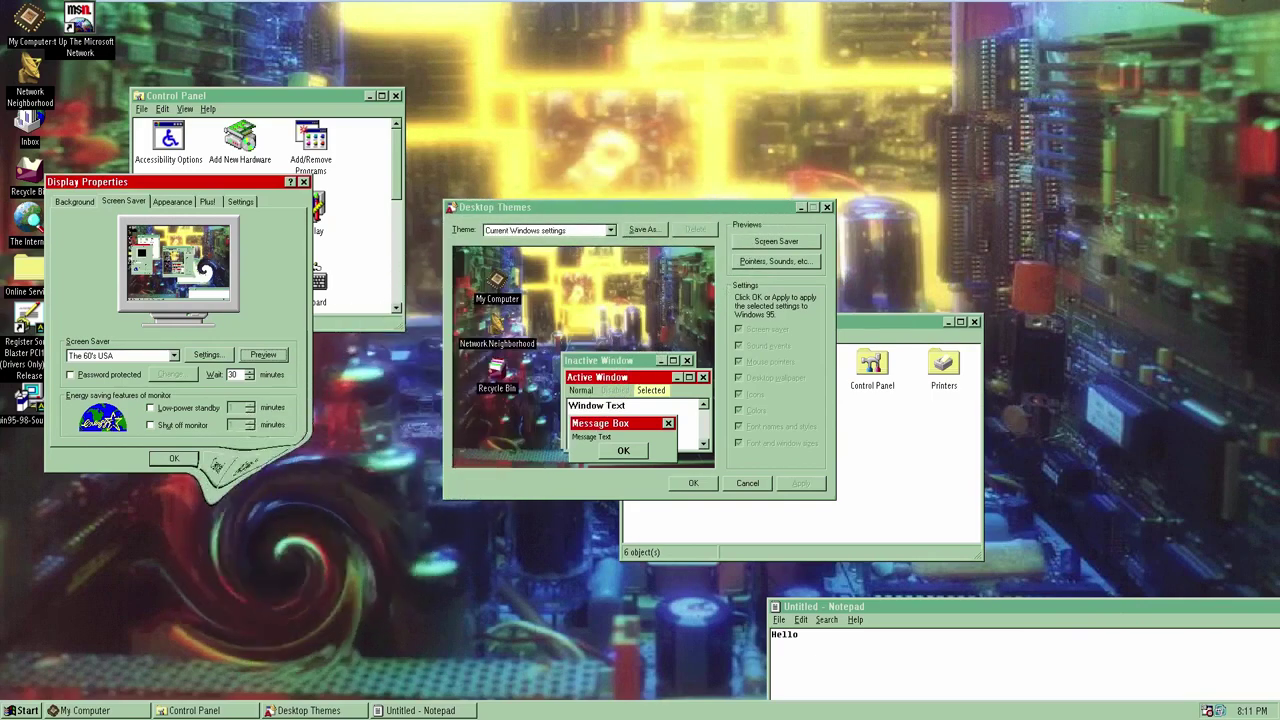
# Select The Golden Era screen saver and preview it full-screen
pyautogui.click(133, 356)
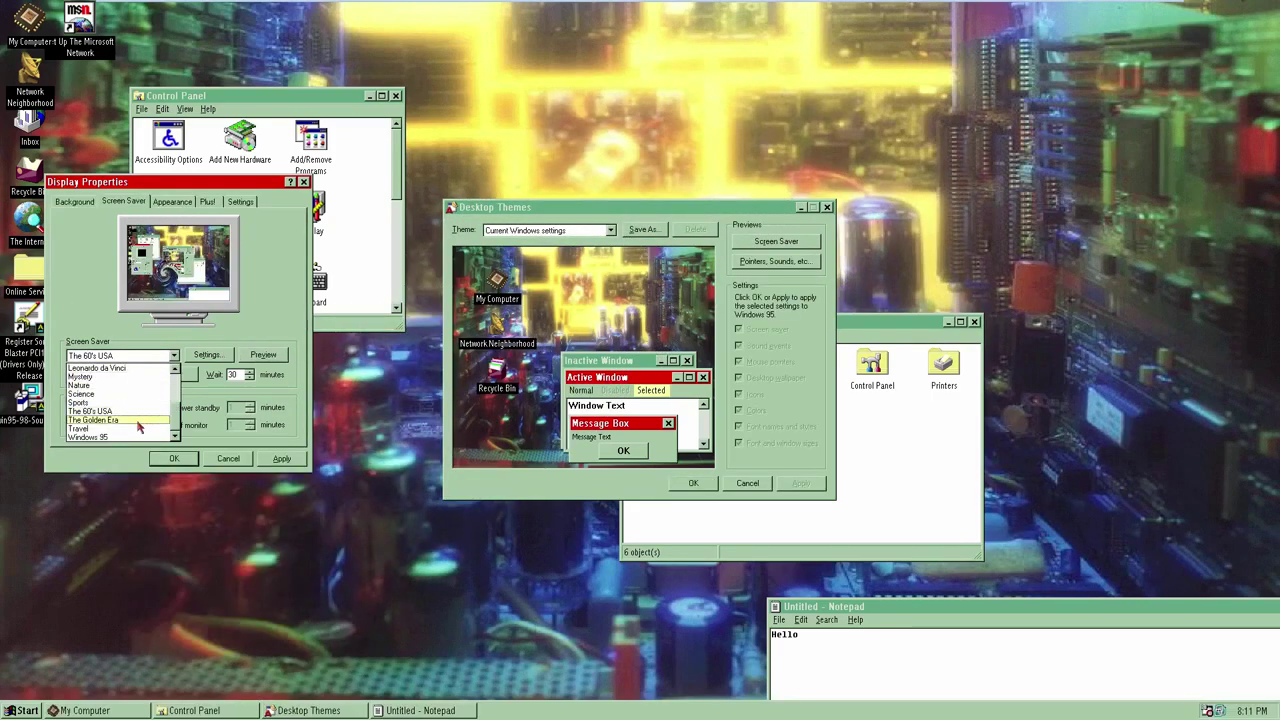
pyautogui.click(139, 420)
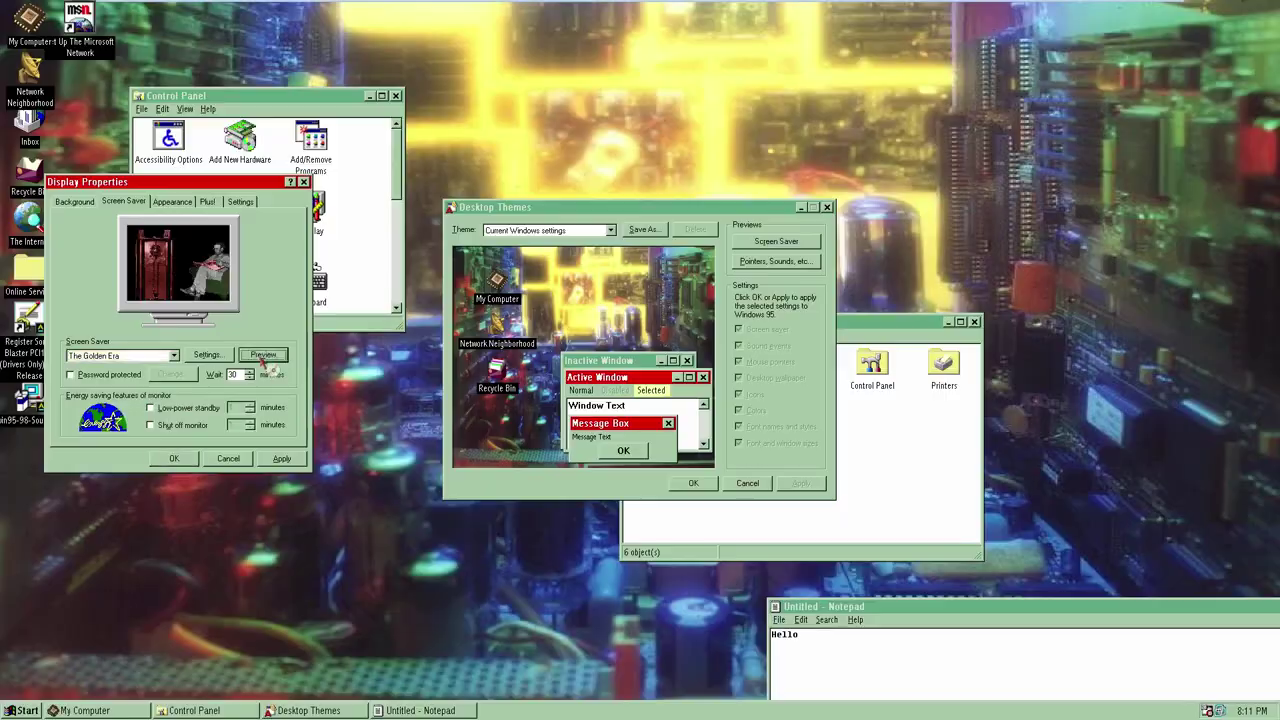
pyautogui.click(266, 360)
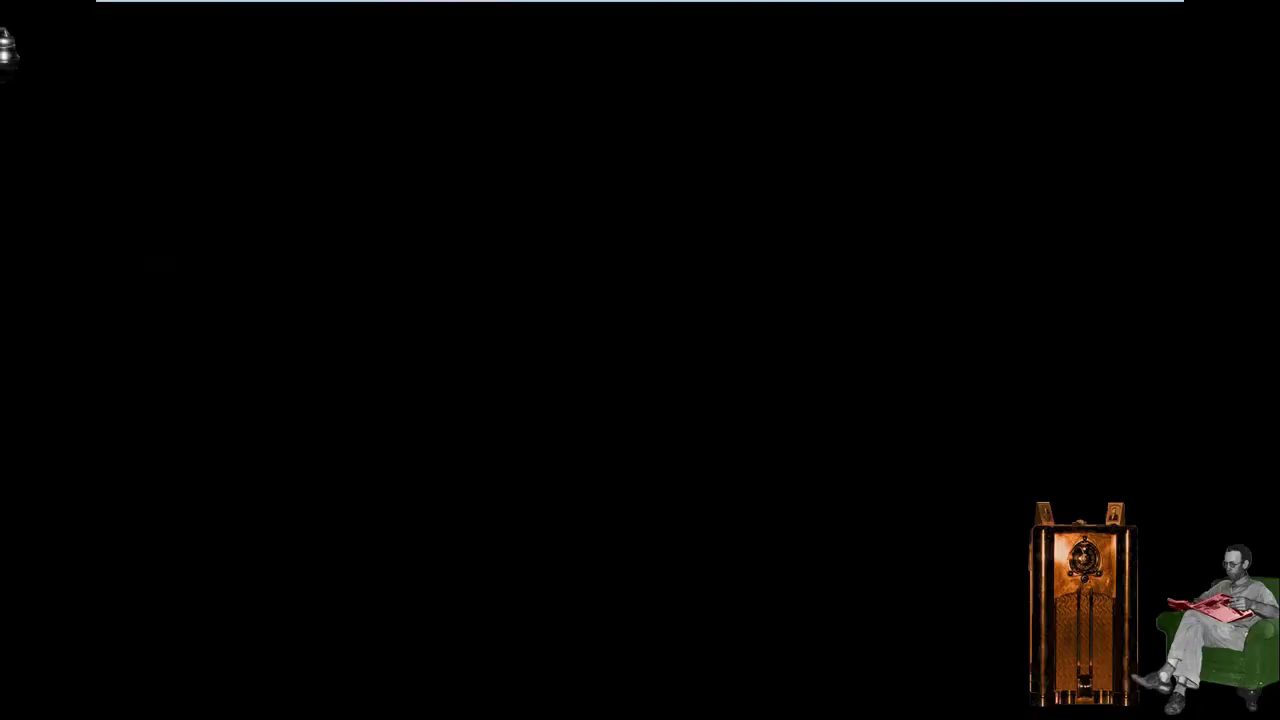
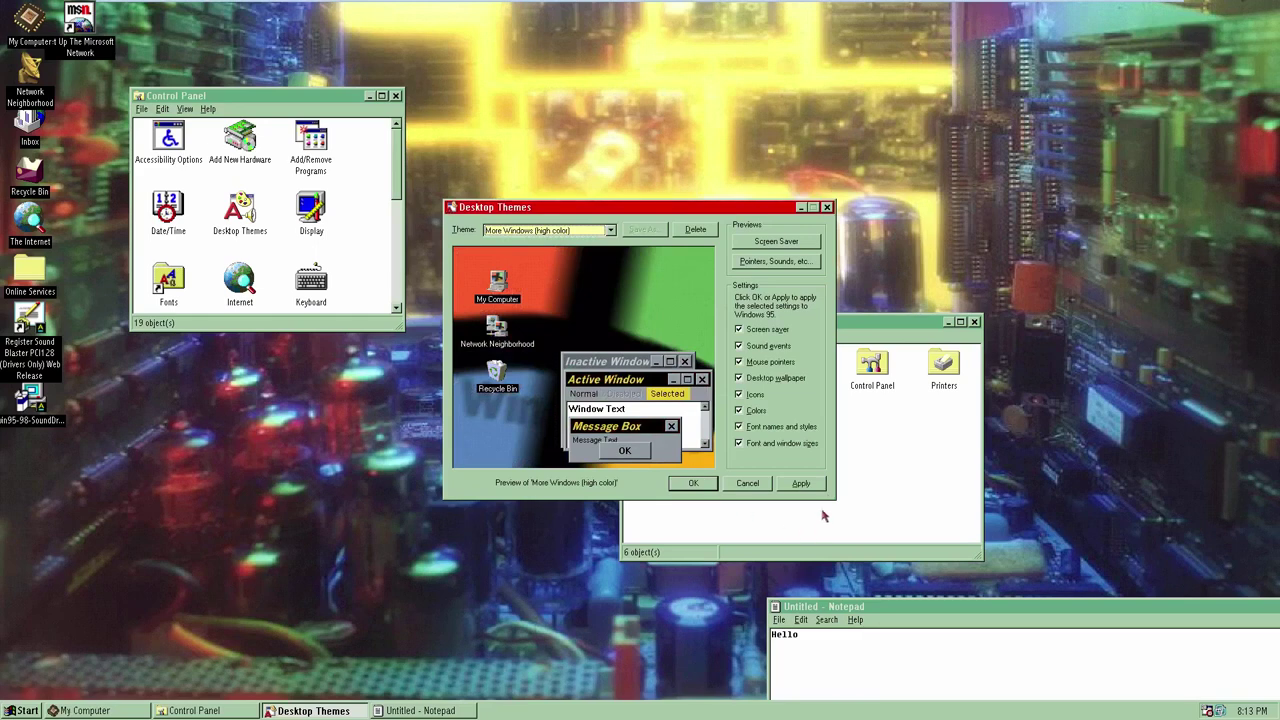
# Apply the More Windows (high color) theme and bring Notepad forward
pyautogui.click(805, 484)
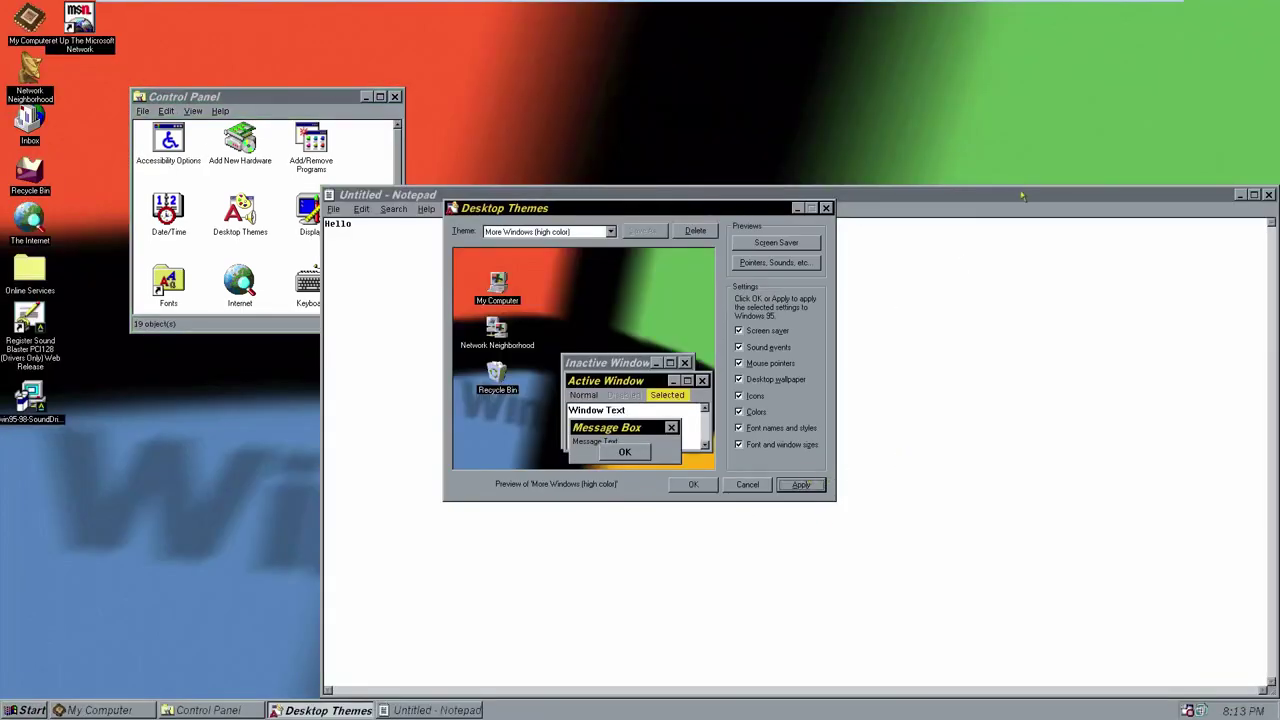
pyautogui.moveTo(1022, 190); pyautogui.dragTo(832, 144)
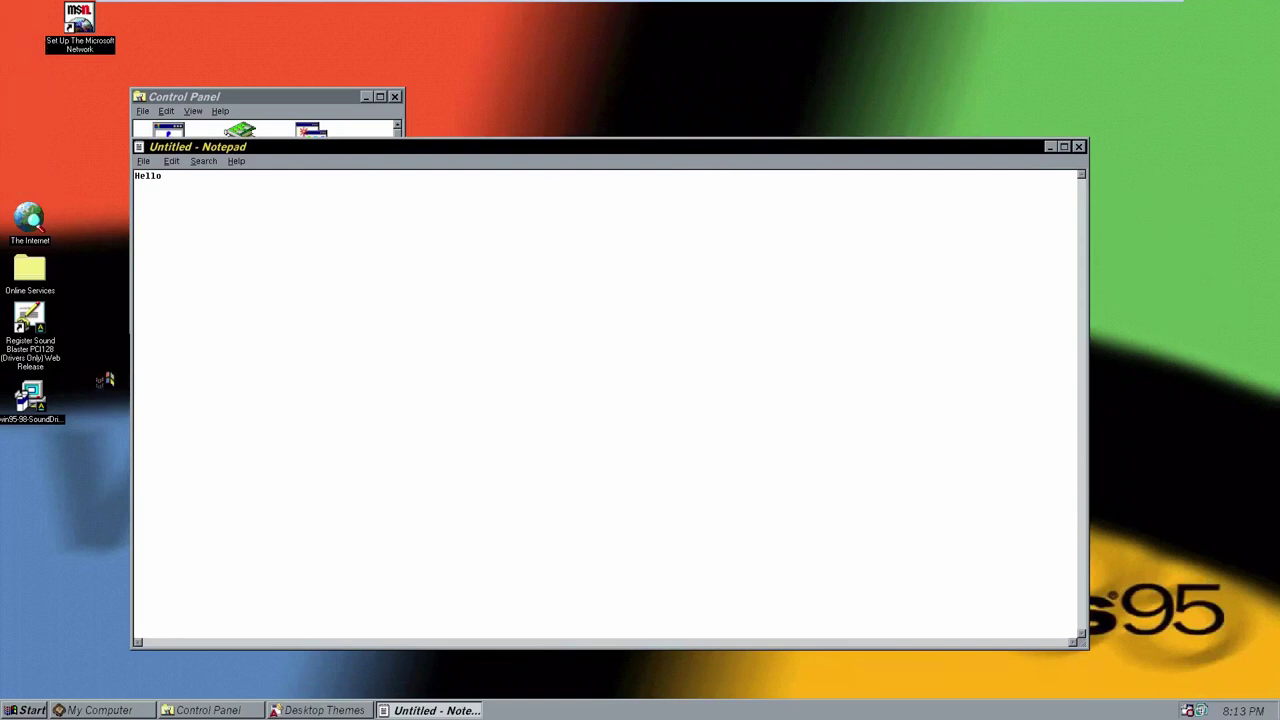
pyautogui.click(32, 710)
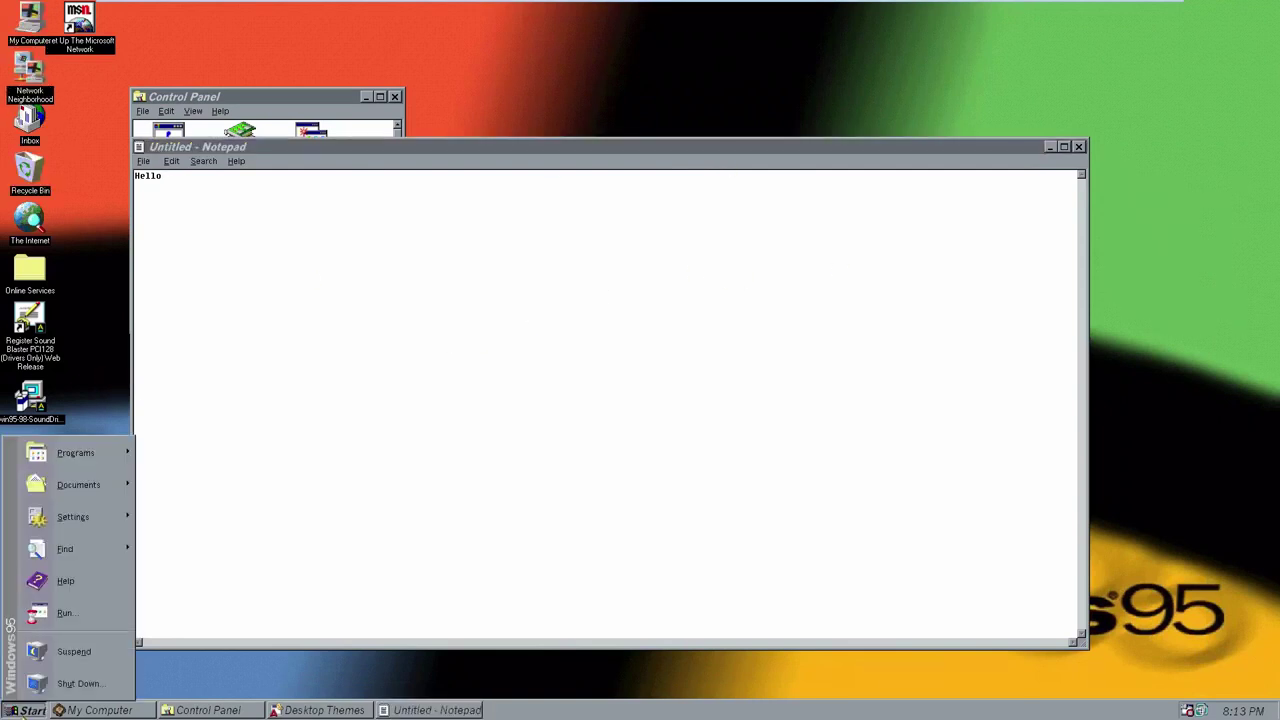
pyautogui.click(414, 306)
# Close Notepad without saving, then close the Desktop Themes window
pyautogui.click(1080, 147)
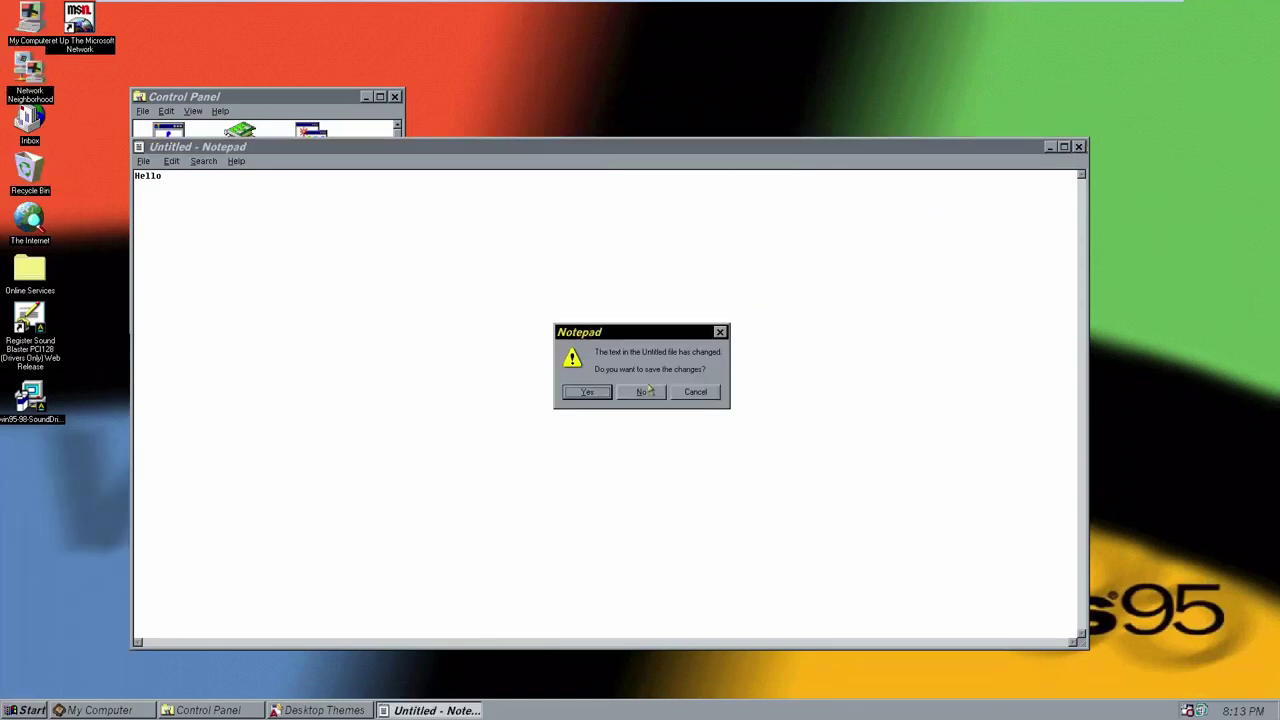
pyautogui.click(648, 391)
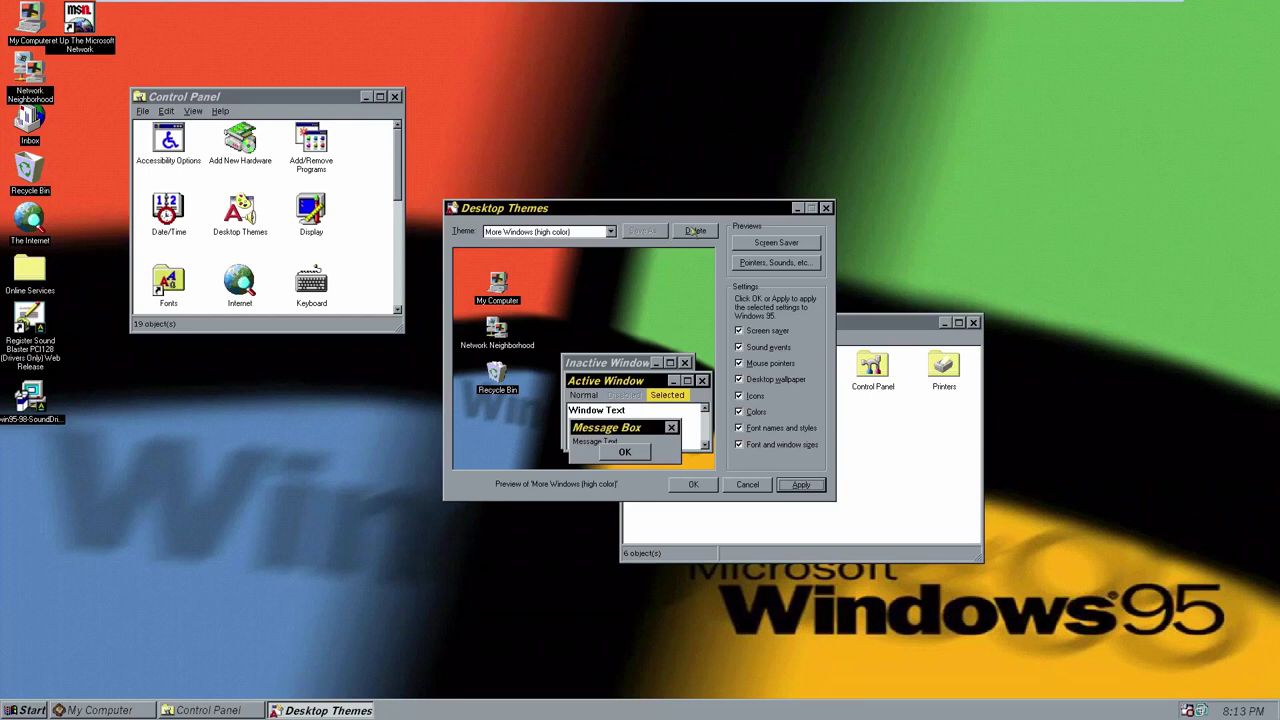
pyautogui.click(827, 208)
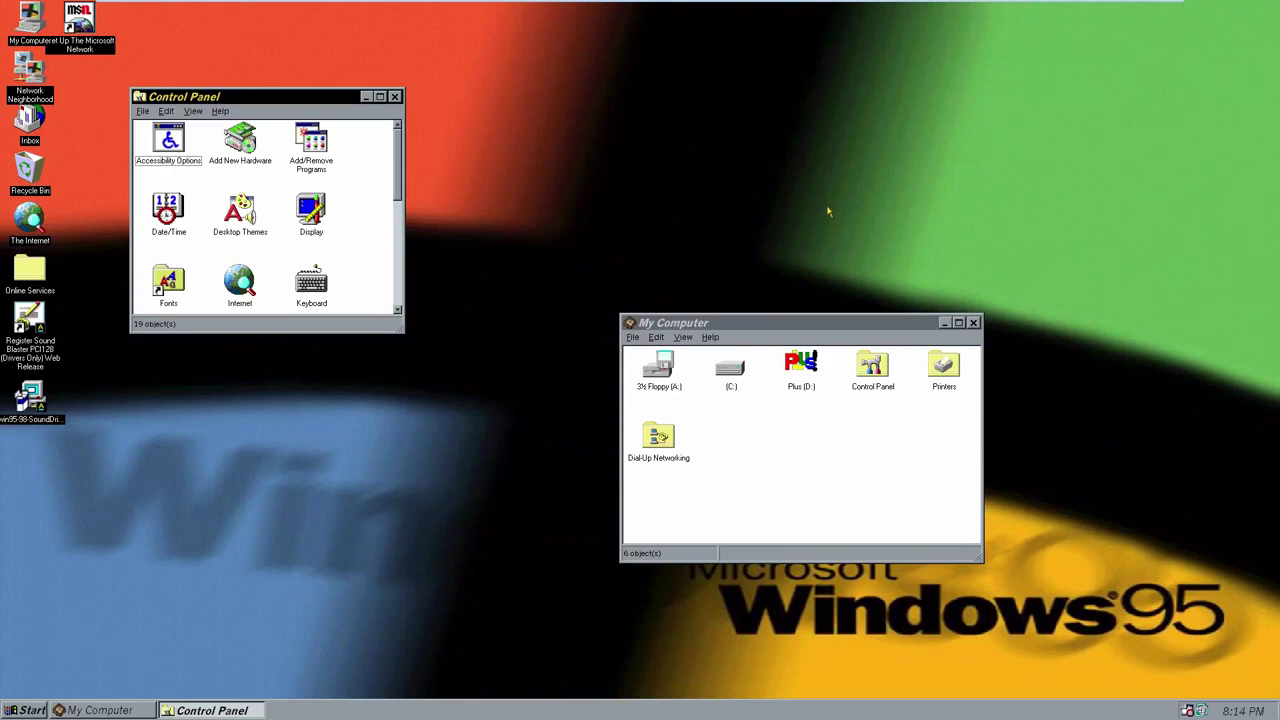
# Launch Space Cadet Table from Start > Programs > Accessories > Games
pyautogui.click(24, 710)
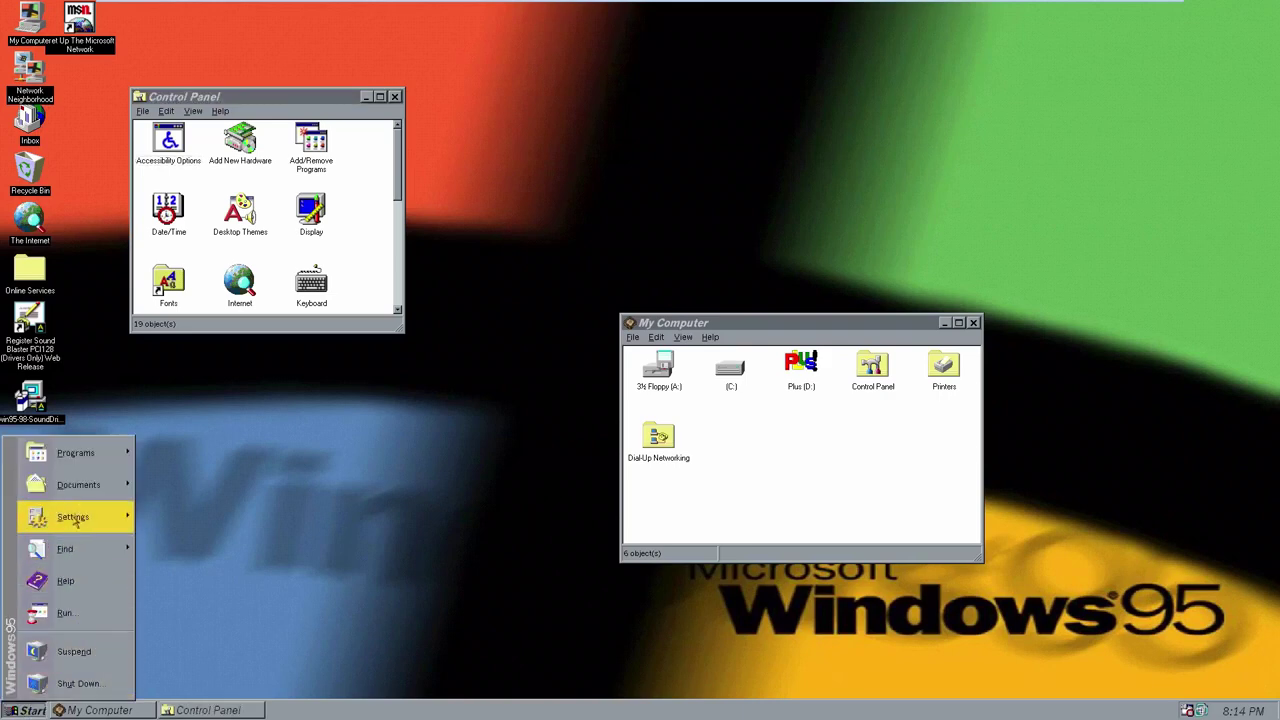
pyautogui.moveTo(78, 482)
pyautogui.moveTo(80, 452)
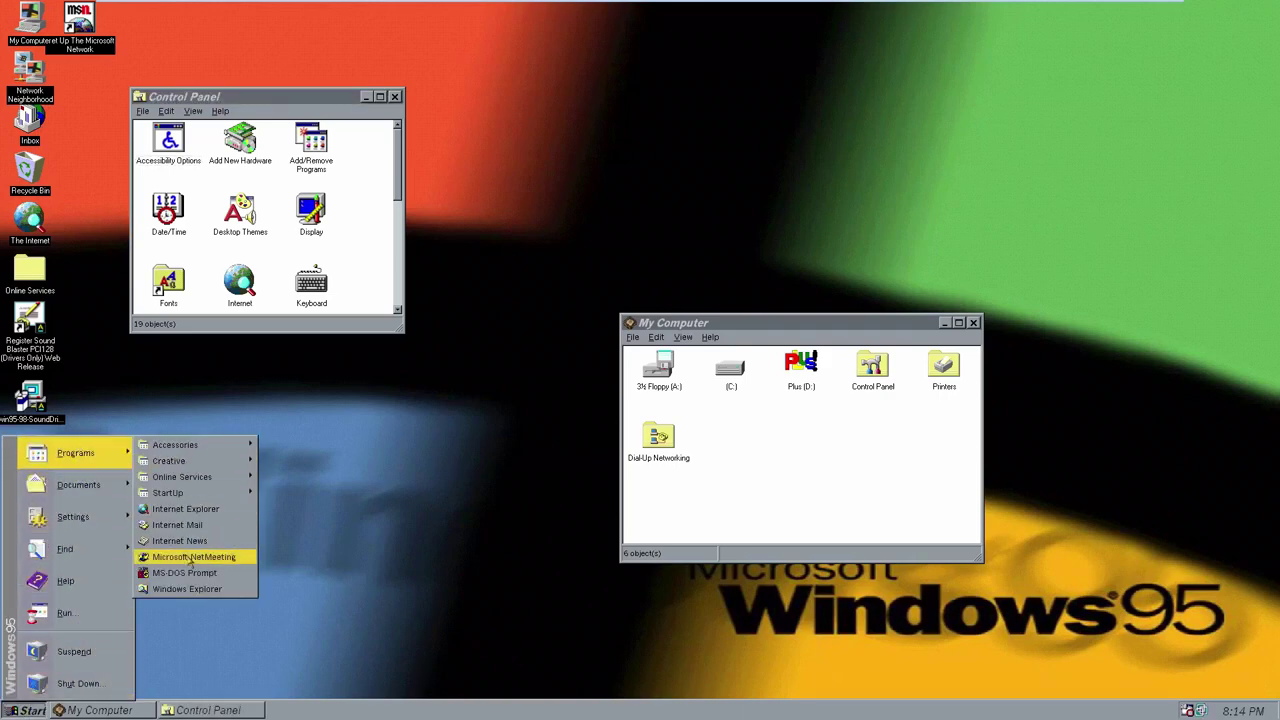
pyautogui.moveTo(203, 465)
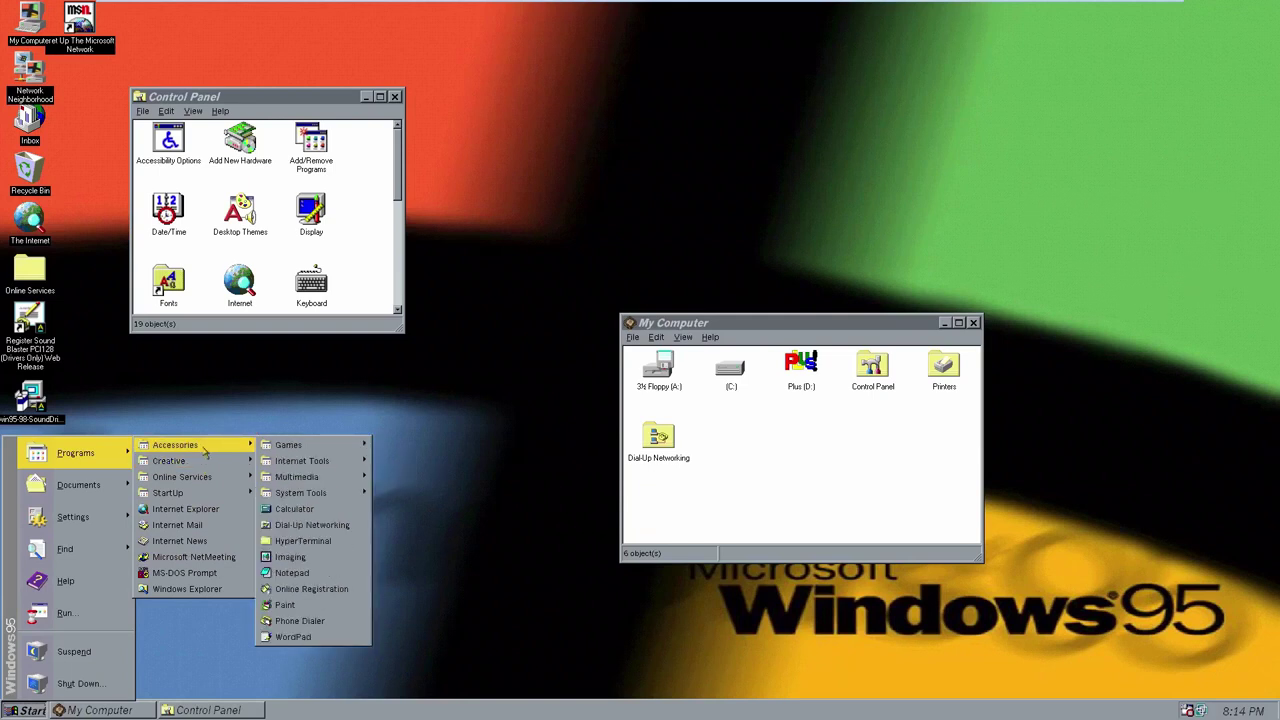
pyautogui.moveTo(315, 479)
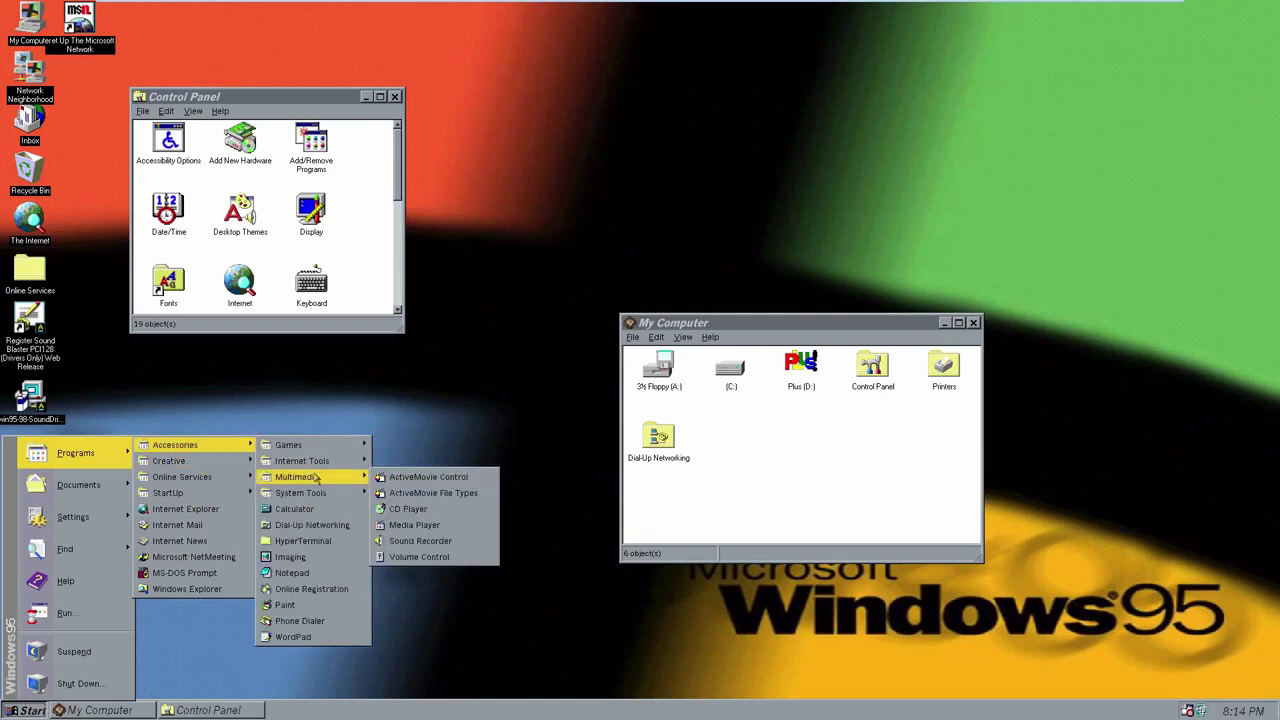
pyautogui.moveTo(320, 447)
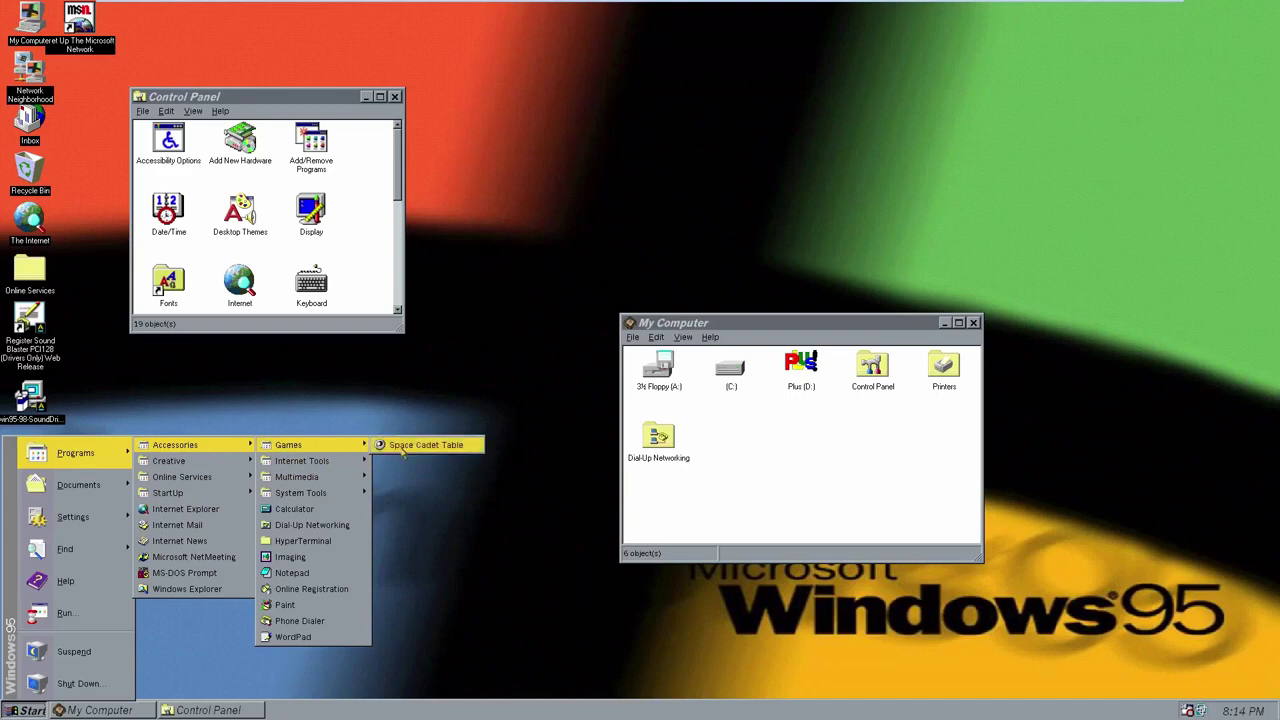
pyautogui.click(420, 445)
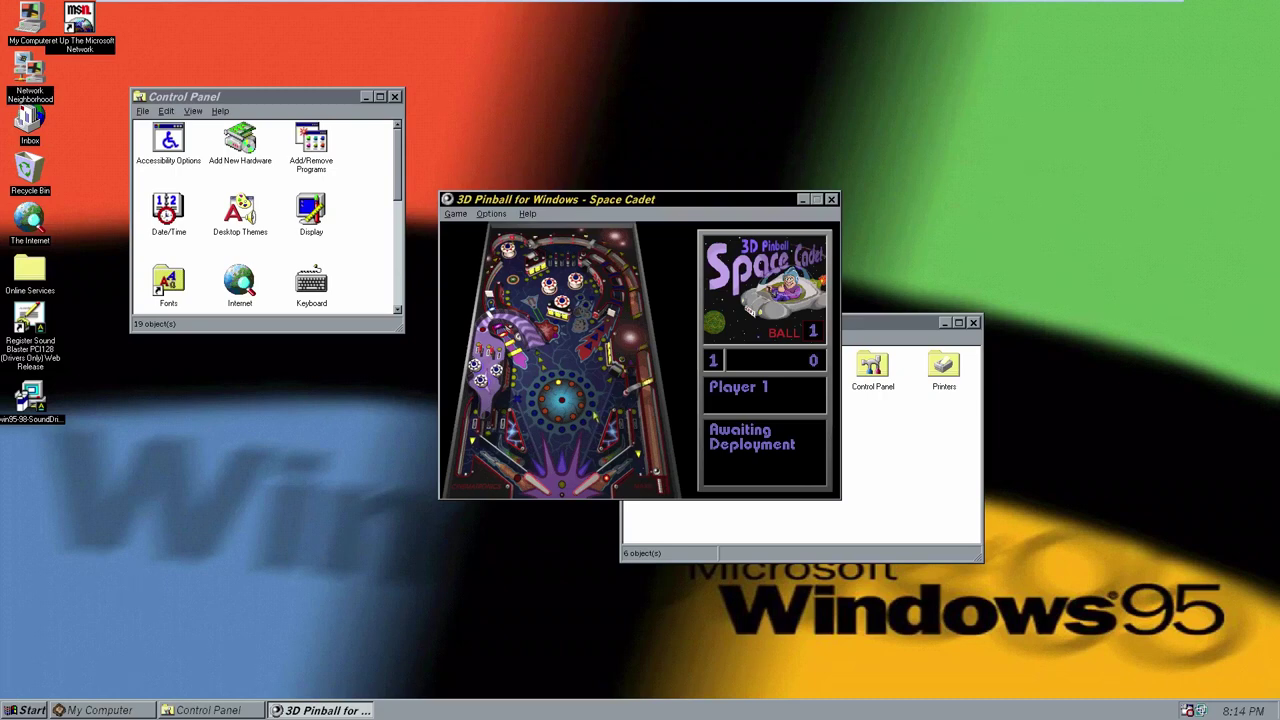
# Switch Pinball to Full Screen, move the Disk Defragmenter notice down, and open Options
pyautogui.click(491, 215)
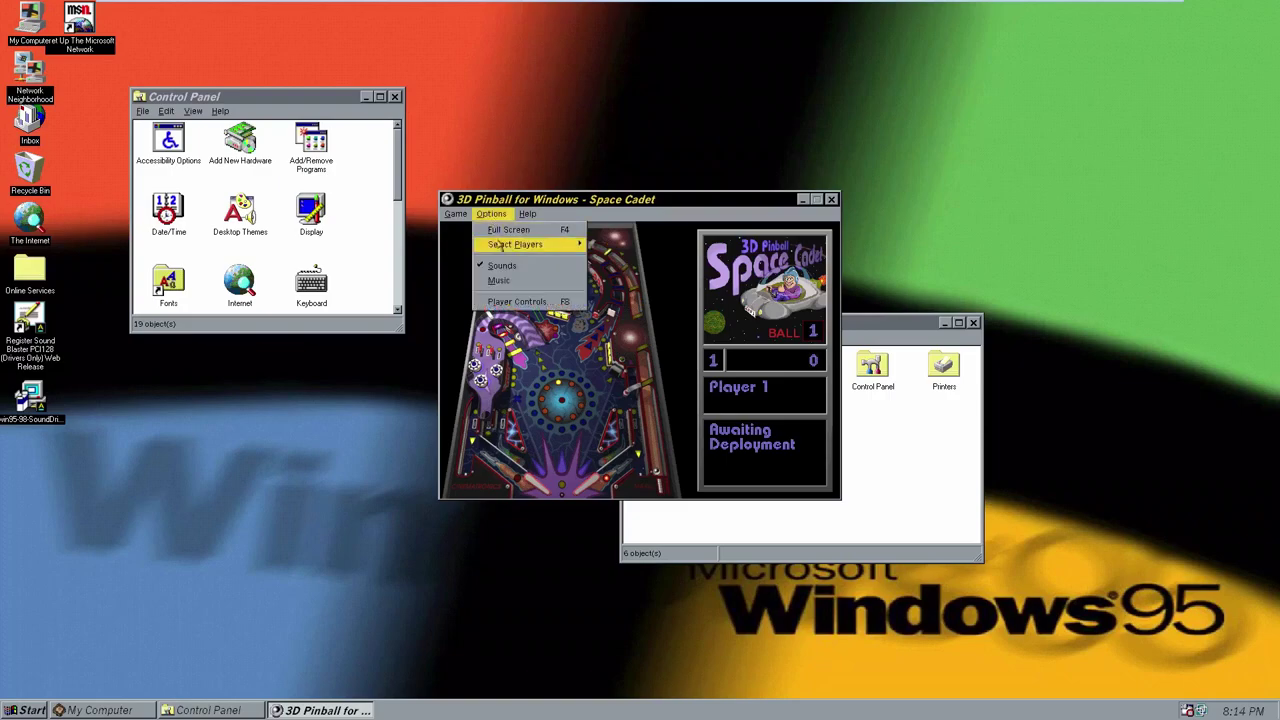
pyautogui.click(508, 229)
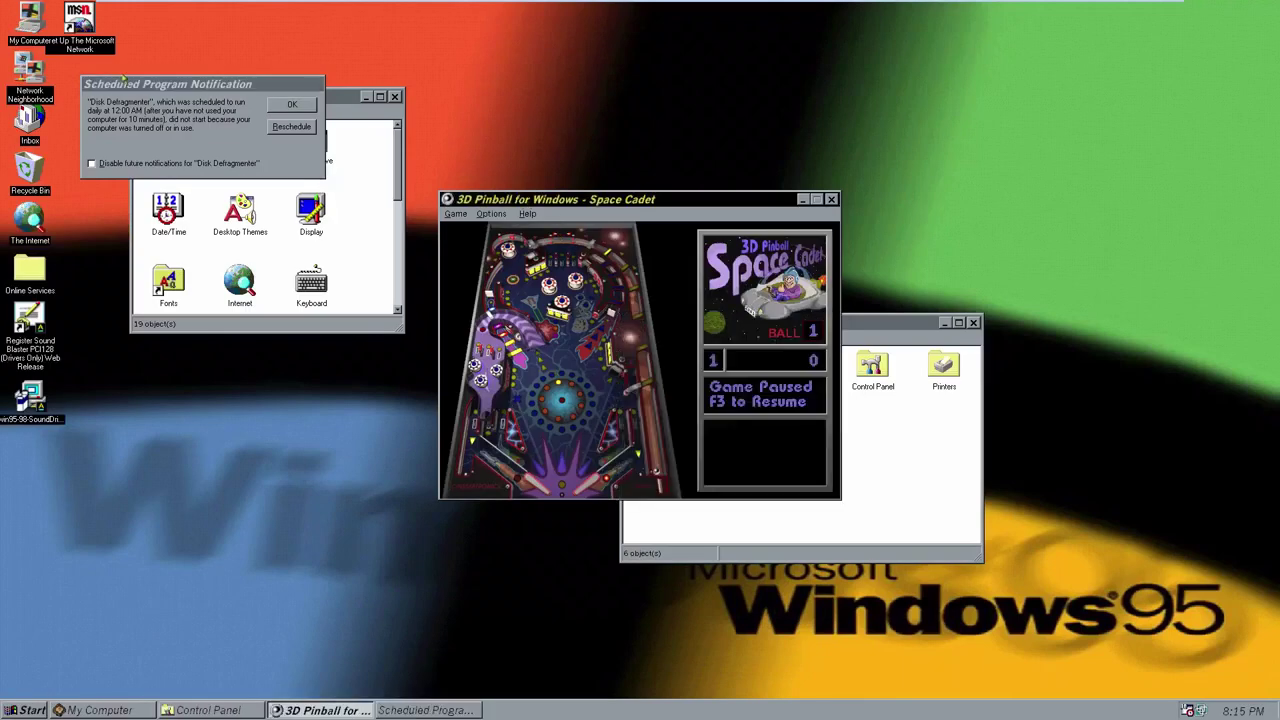
pyautogui.click(147, 84)
pyautogui.moveTo(147, 84); pyautogui.dragTo(185, 391)
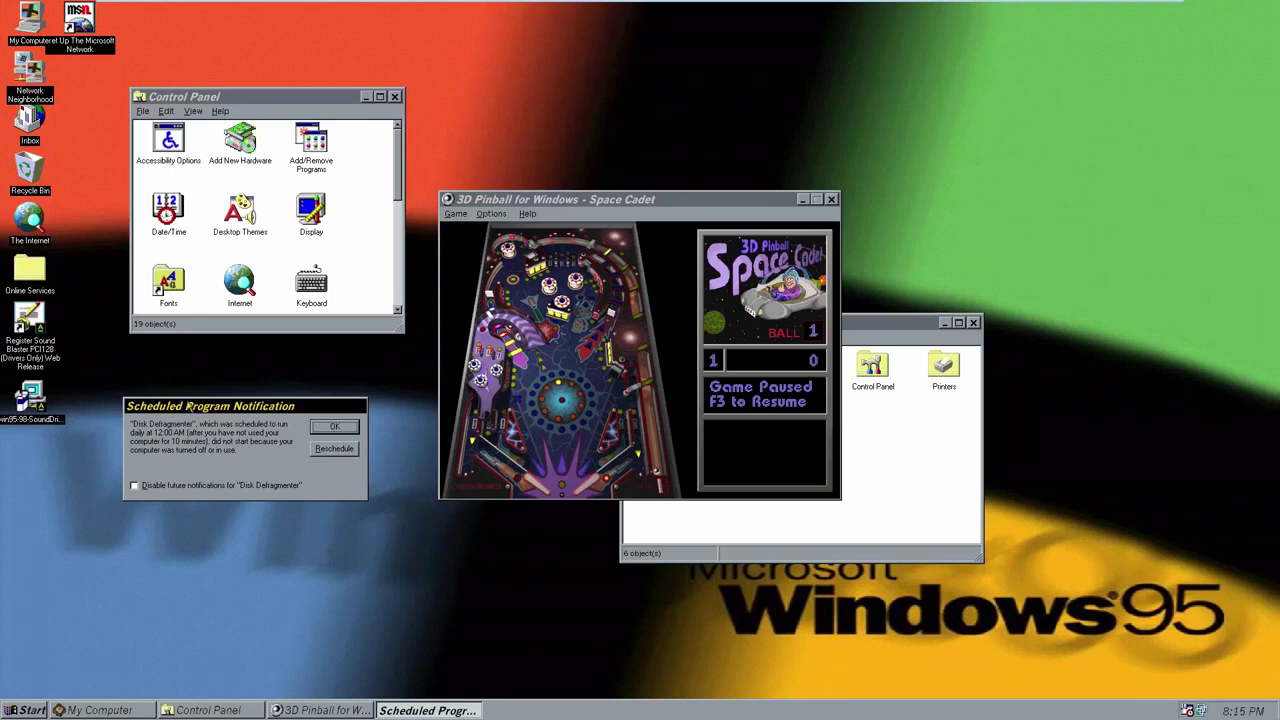
pyautogui.click(572, 302)
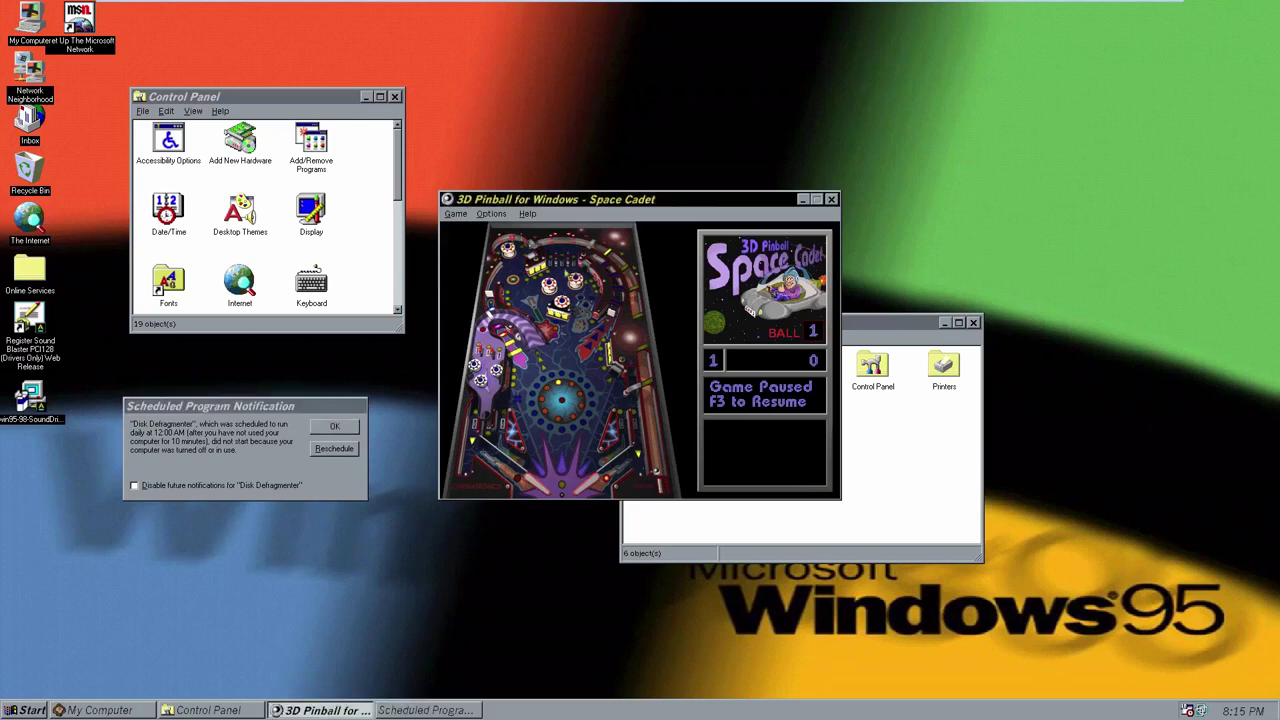
pyautogui.click(491, 214)
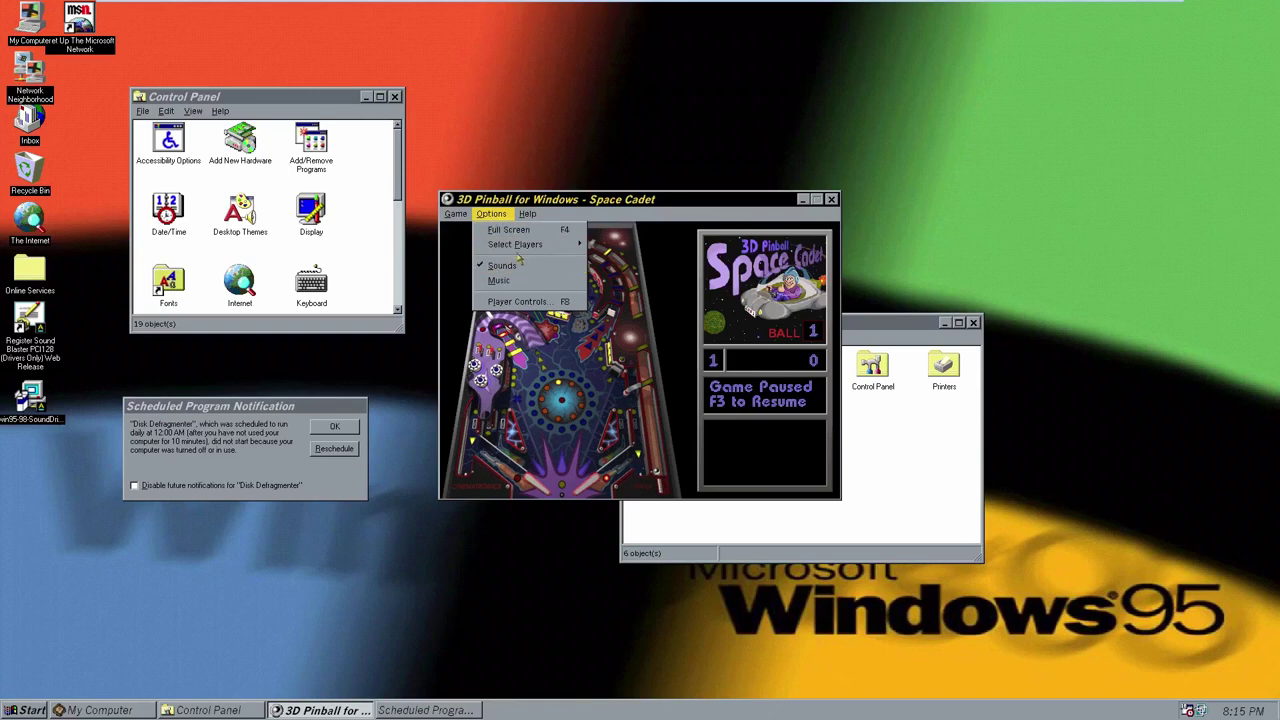
pyautogui.click(528, 302)
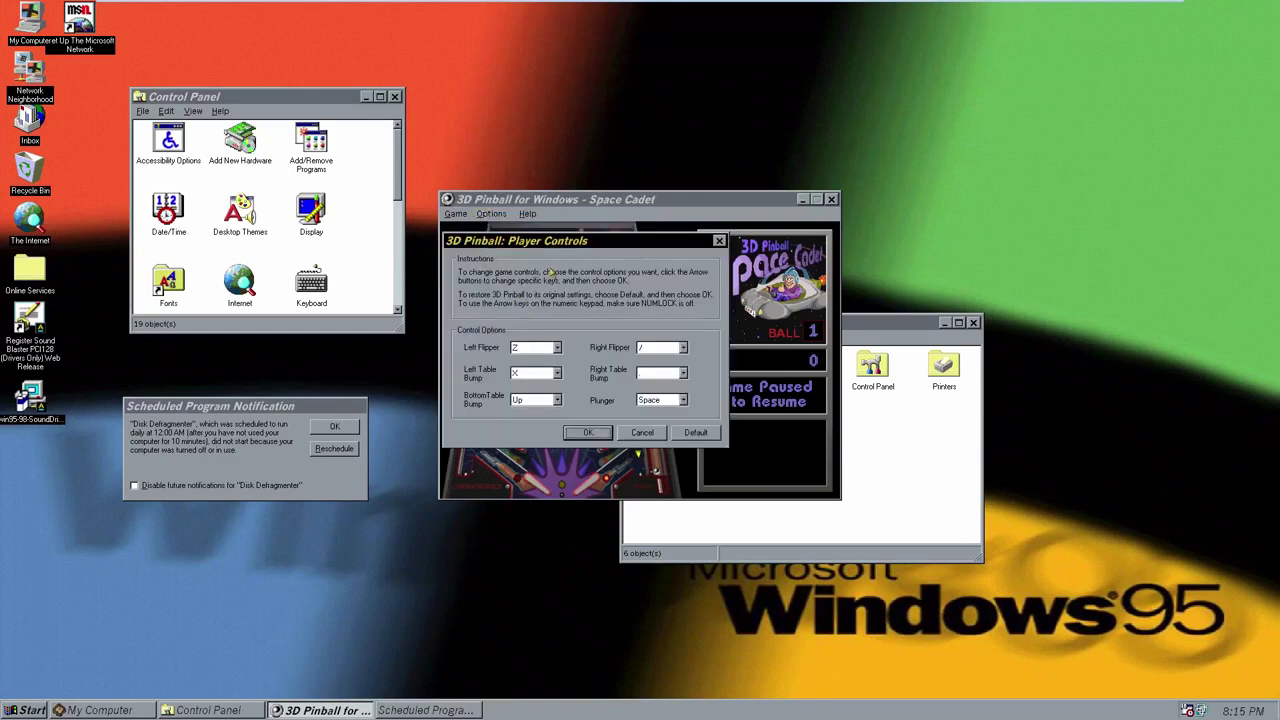
pyautogui.moveTo(548, 243); pyautogui.dragTo(950, 263)
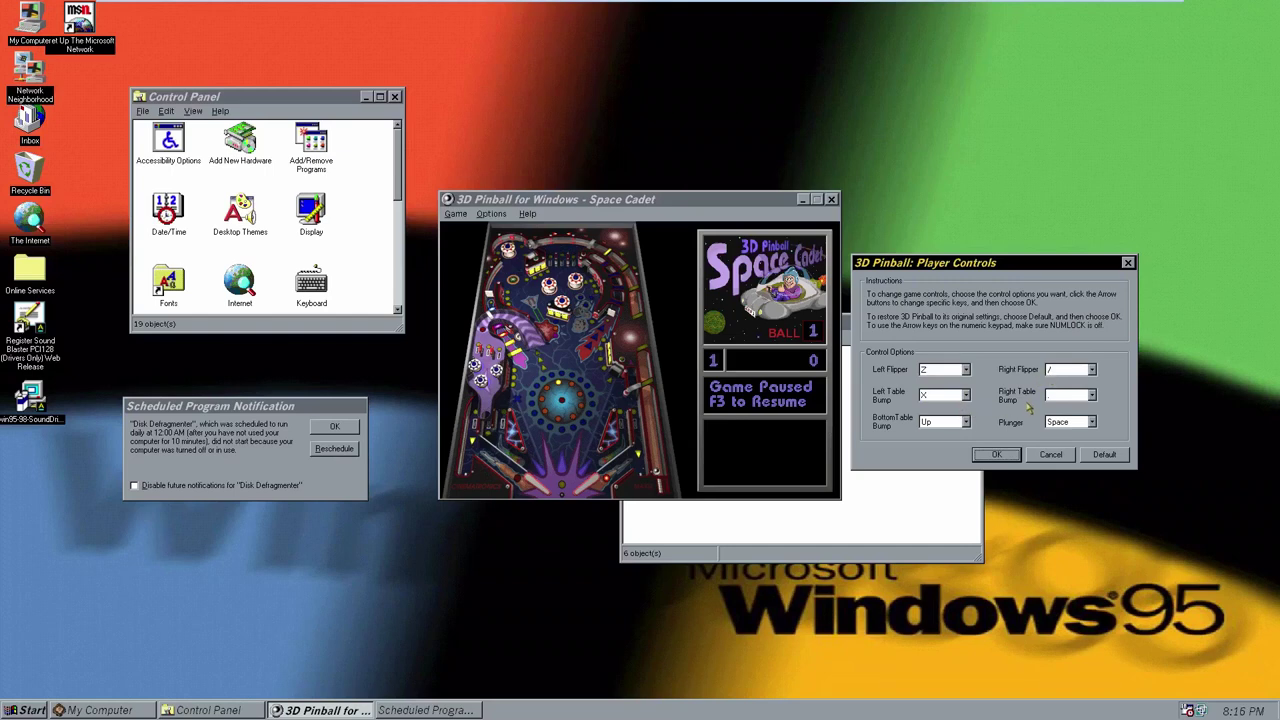
pyautogui.click(992, 454)
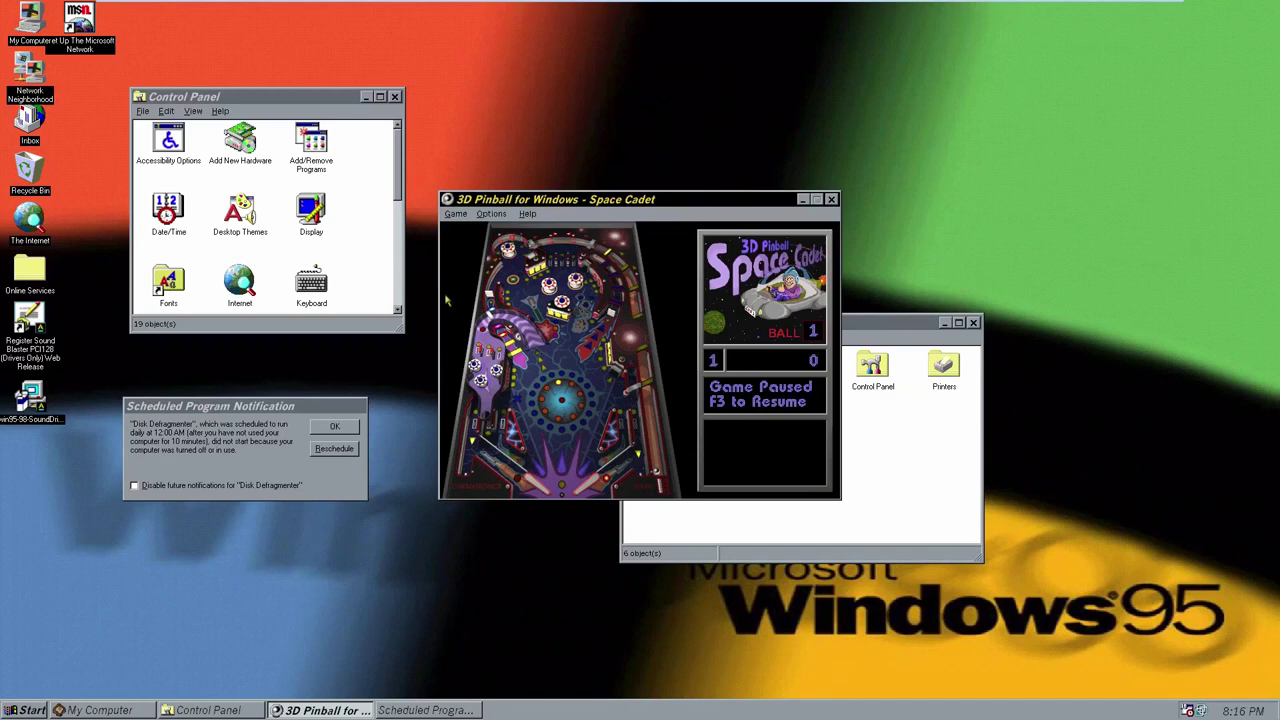
# Start a new game and work the flippers with the Z and / keys
pyautogui.click(460, 214)
pyautogui.click(476, 230)
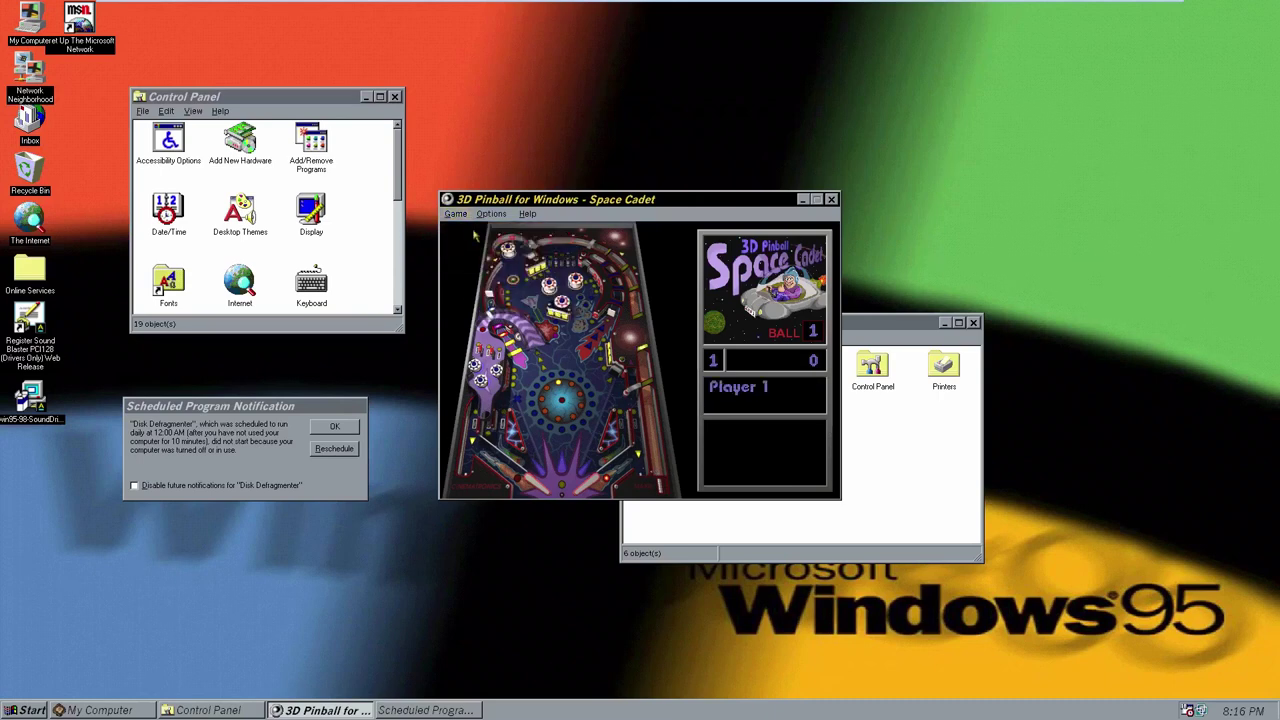
pyautogui.press('z')
pyautogui.press('z')
pyautogui.press('/')
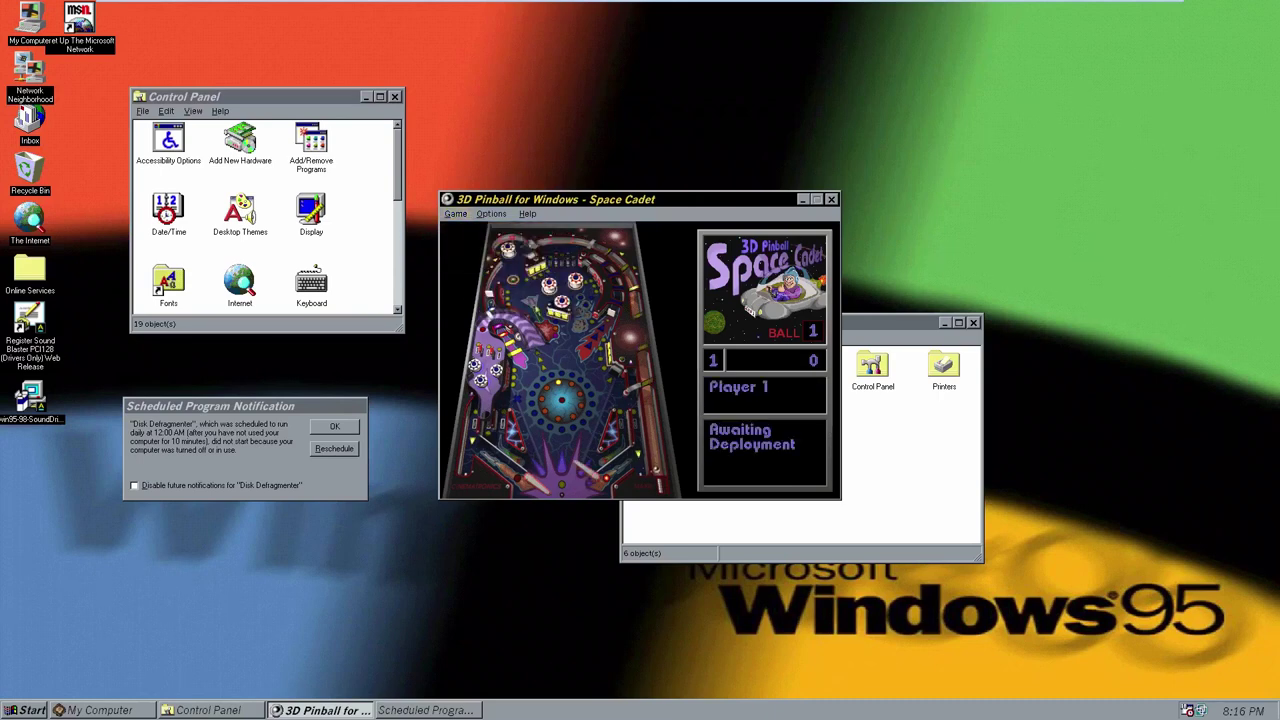
pyautogui.press('/')
pyautogui.press('z')
pyautogui.press('z')
pyautogui.press('/')
pyautogui.press('z')
pyautogui.press('/')
pyautogui.press('z')
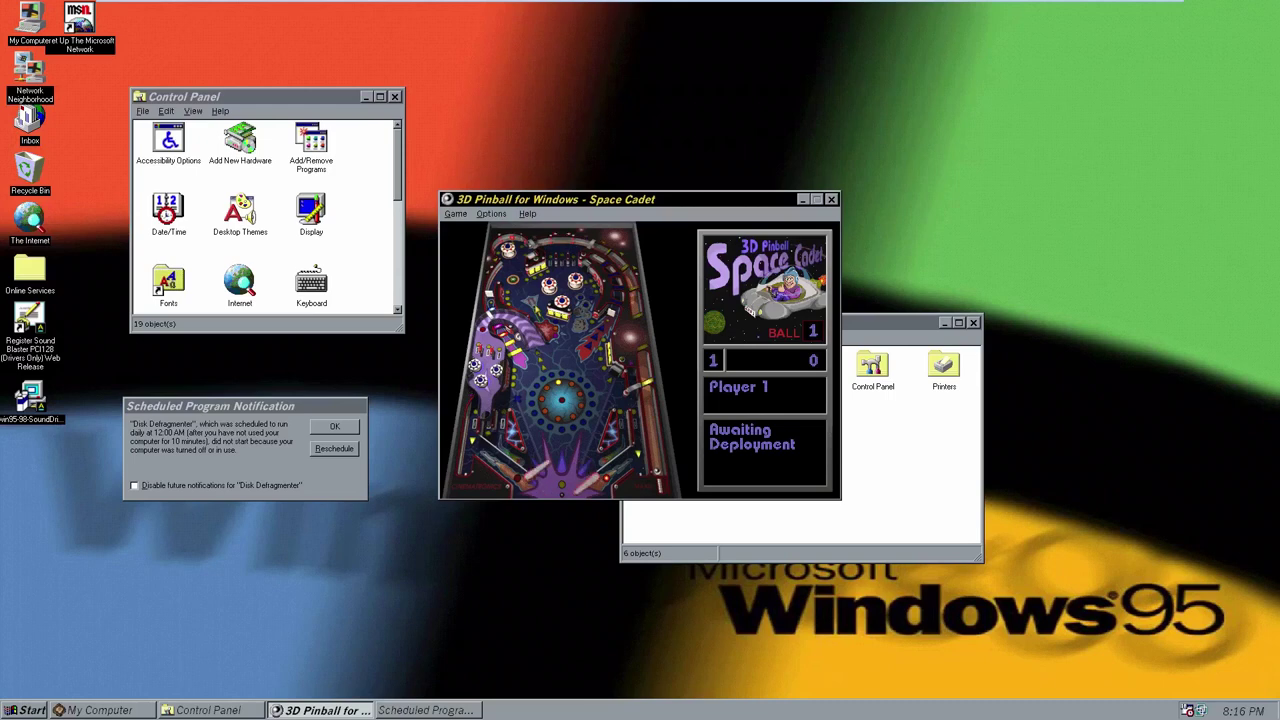
pyautogui.press('/')
pyautogui.press('z')
pyautogui.press('/')
# Review the Player Controls key assignments under Options and cancel without changes
pyautogui.click(455, 213)
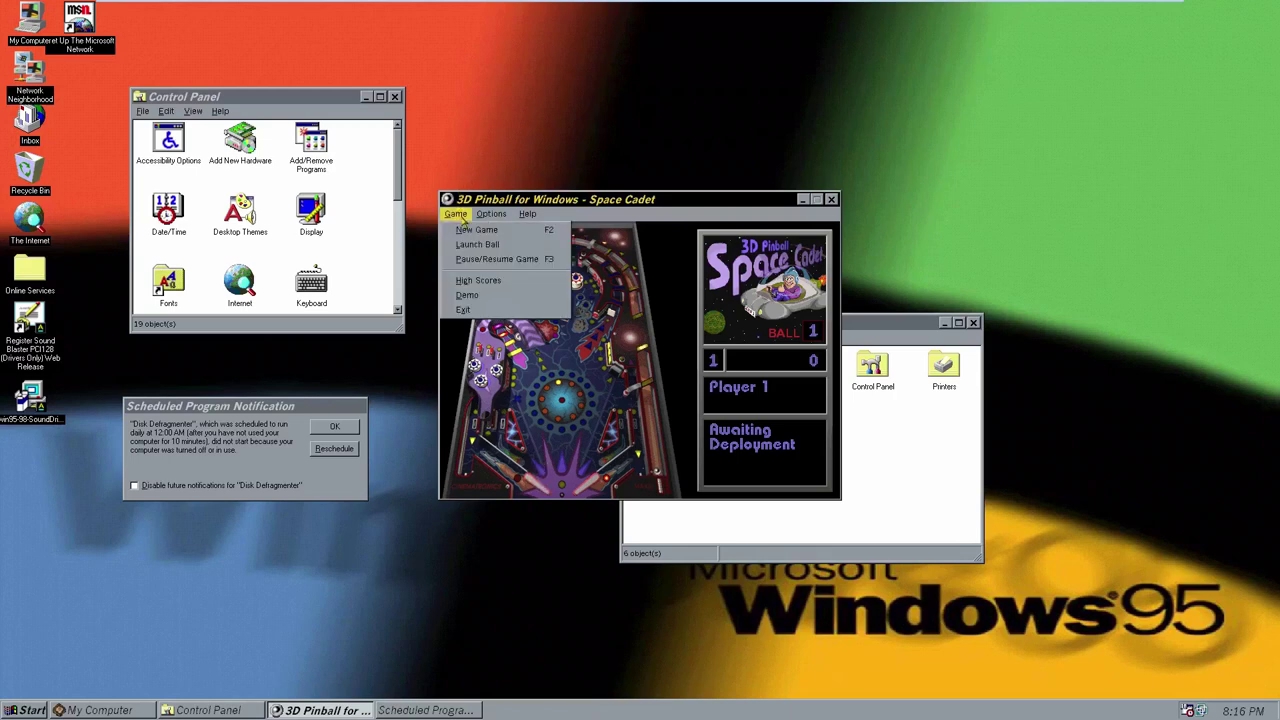
pyautogui.click(491, 214)
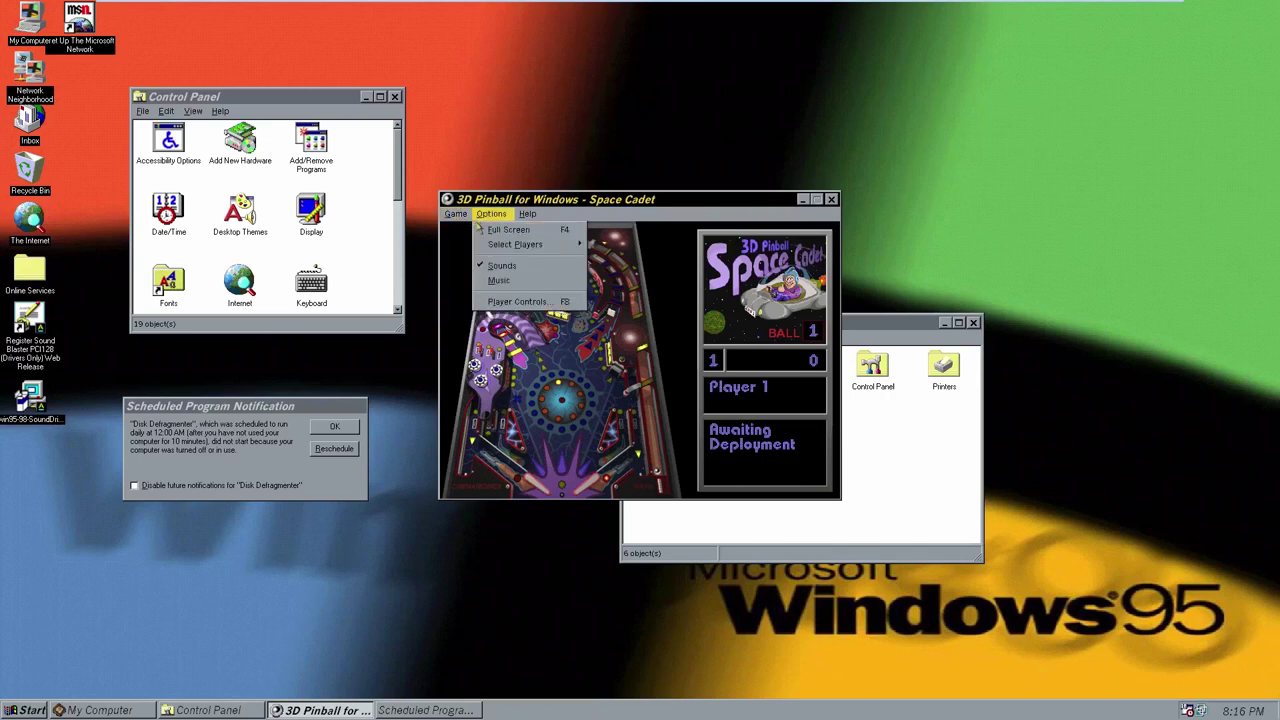
pyautogui.click(517, 301)
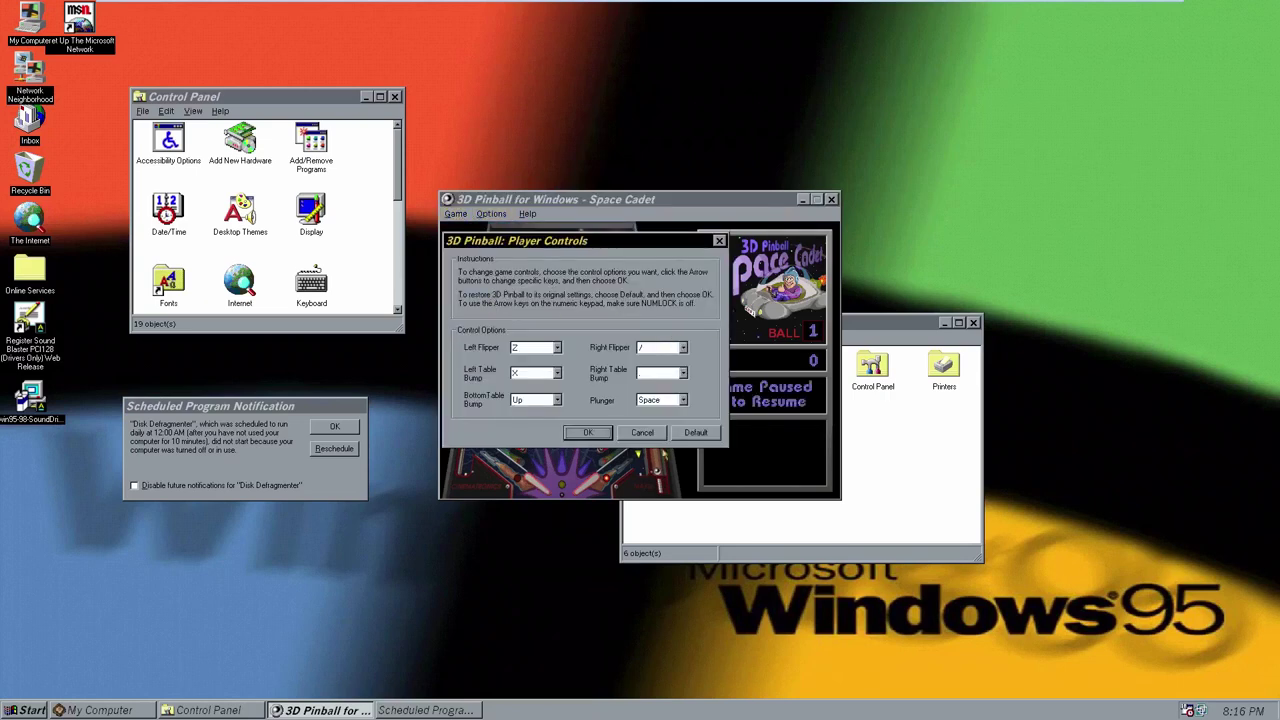
pyautogui.click(645, 433)
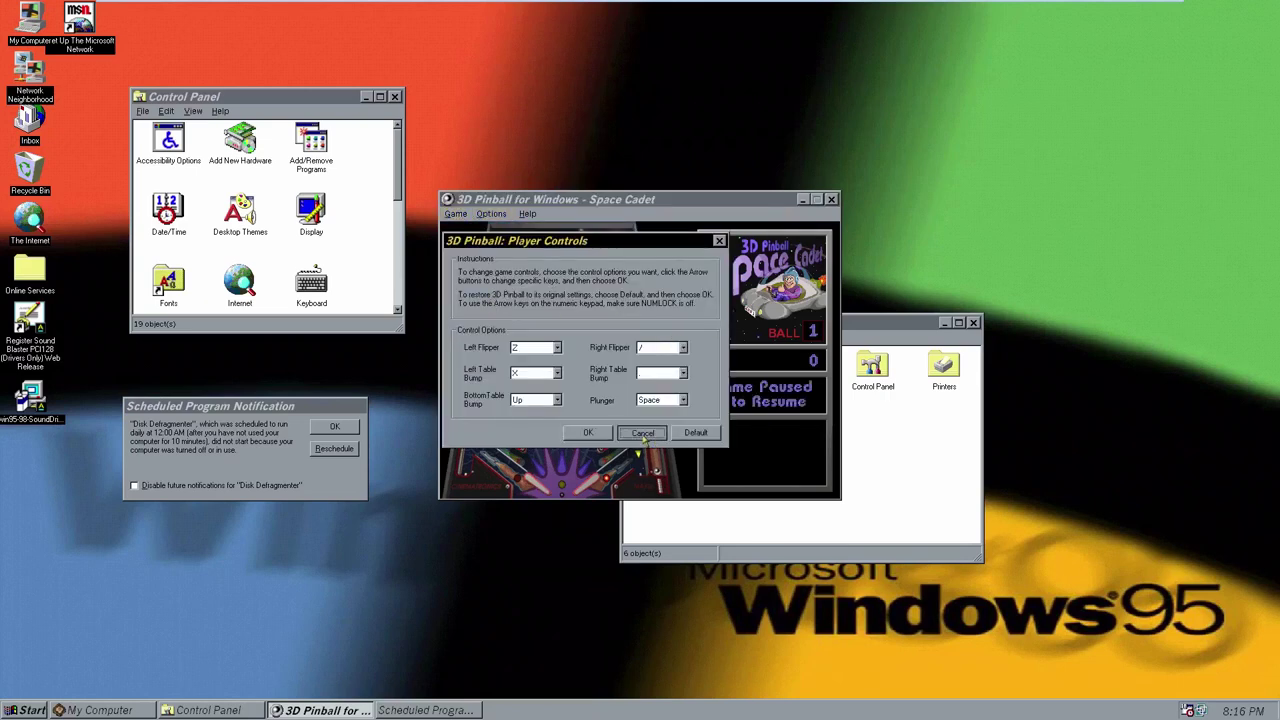
# Start another new game, launch the ball with Space, and play it out
pyautogui.click(455, 213)
pyautogui.click(468, 228)
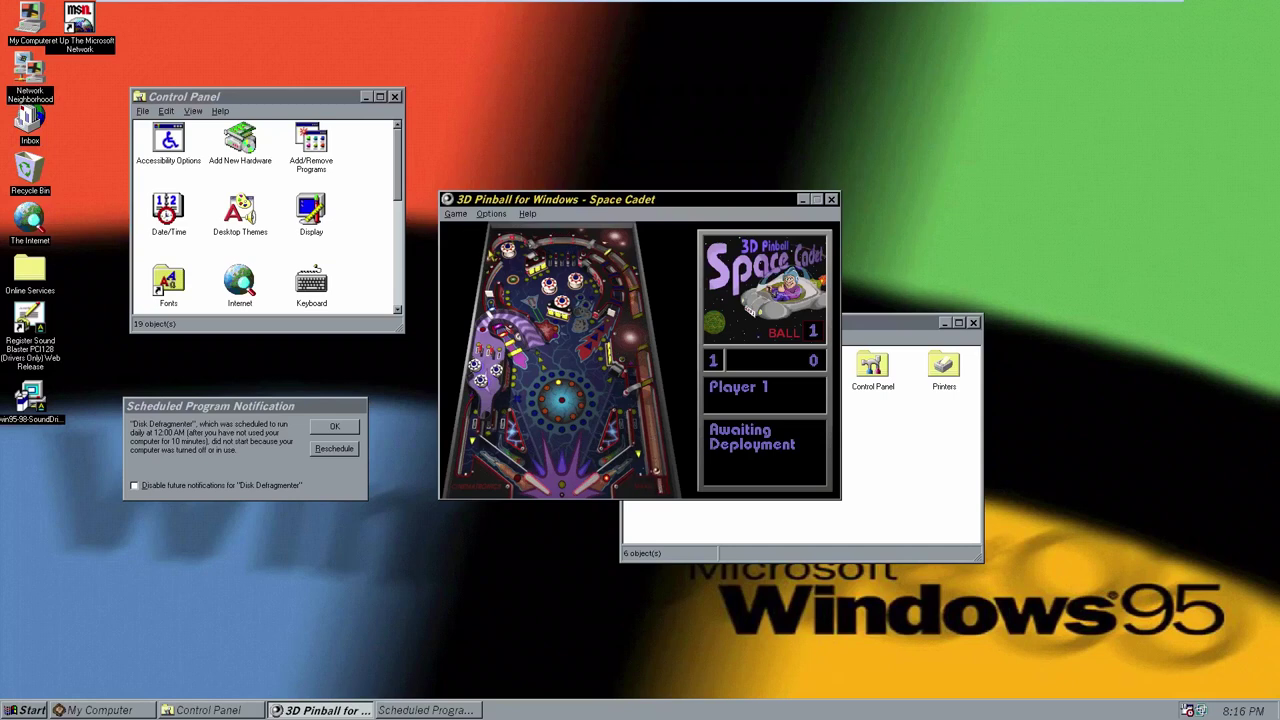
pyautogui.press('space')
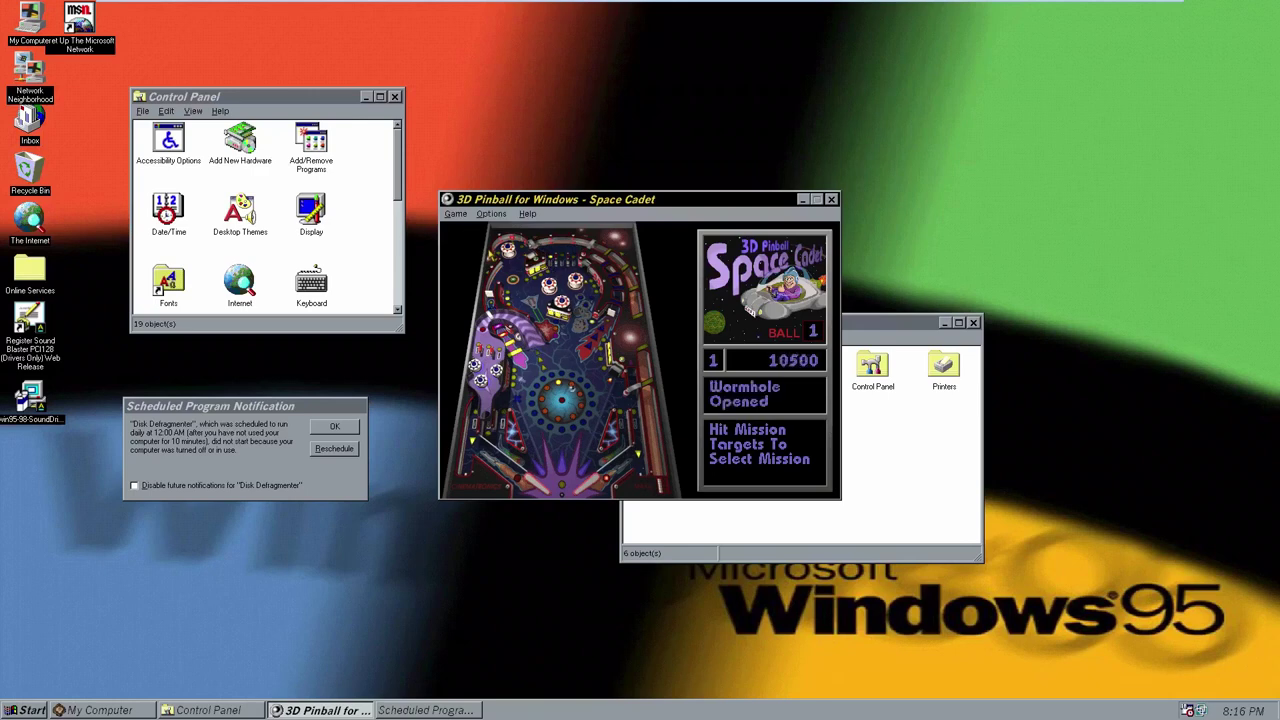
pyautogui.press('z')
pyautogui.press('/')
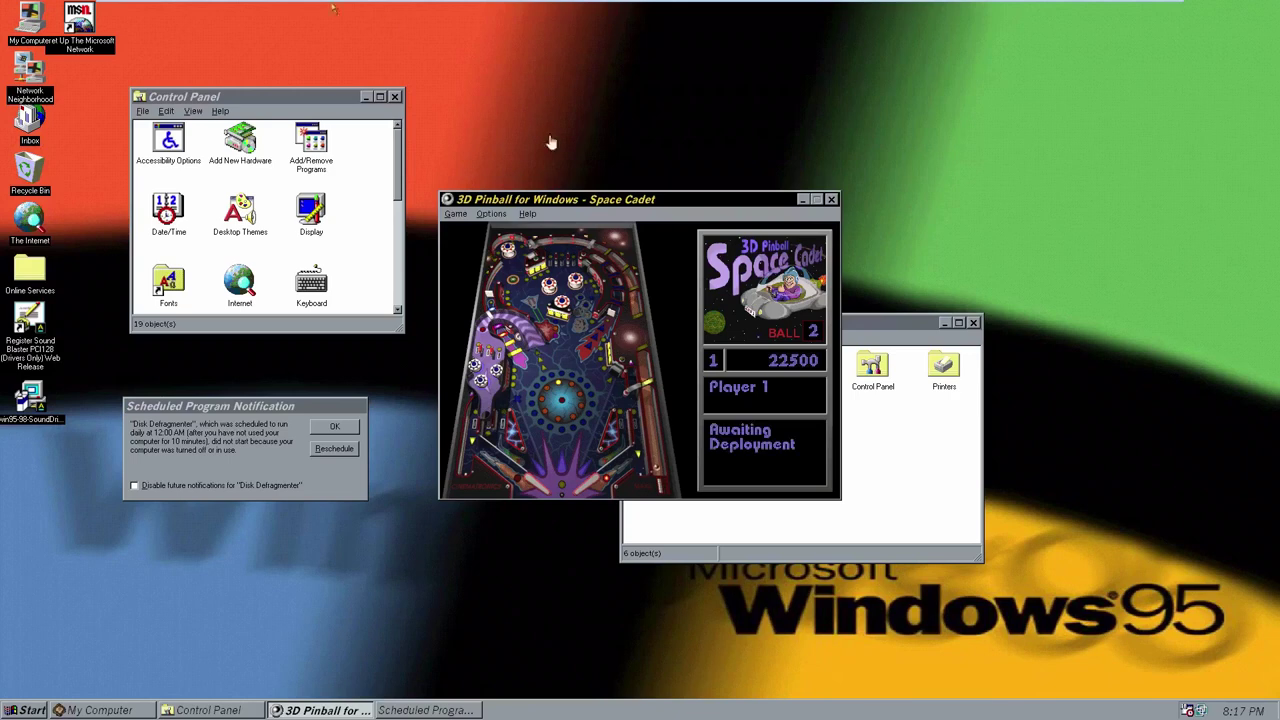
pyautogui.moveTo(645, 197)
pyautogui.mouseDown()
pyautogui.moveTo(615, 190)
pyautogui.moveTo(649, 190)
pyautogui.mouseUp()
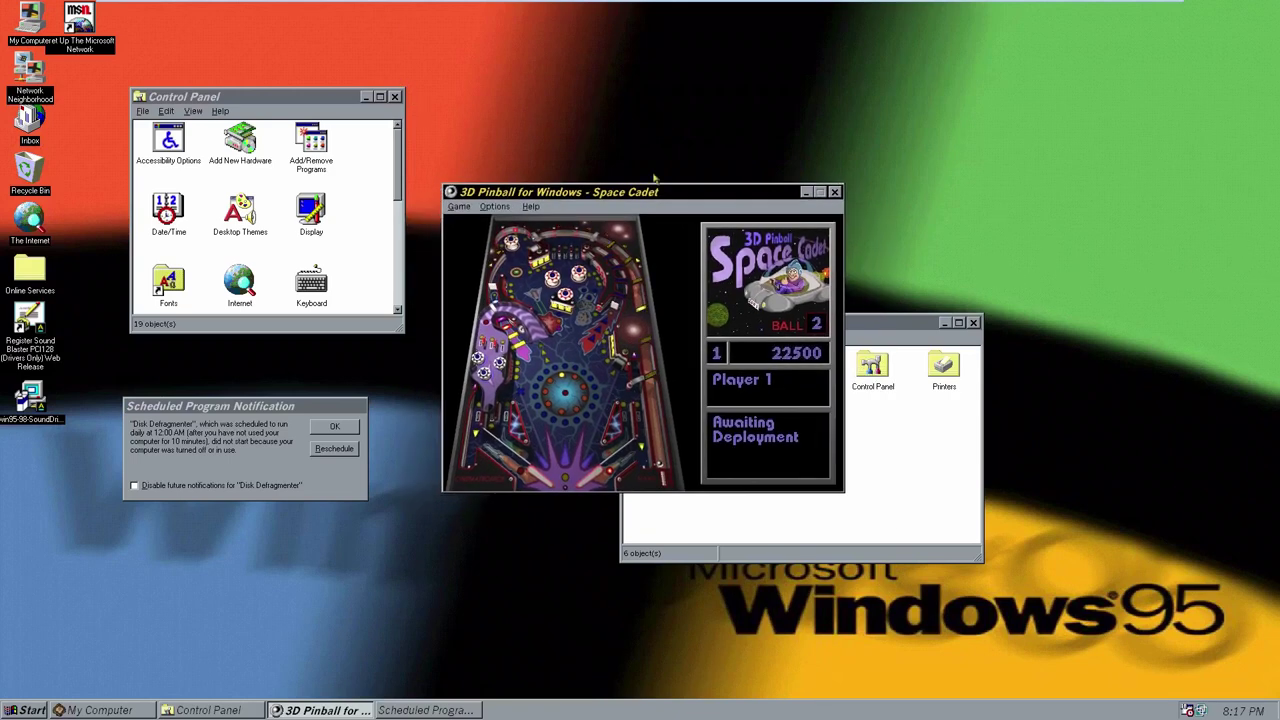
# View and dismiss About Pinball, then reschedule the missed Disk Defragmenter run
pyautogui.click(527, 208)
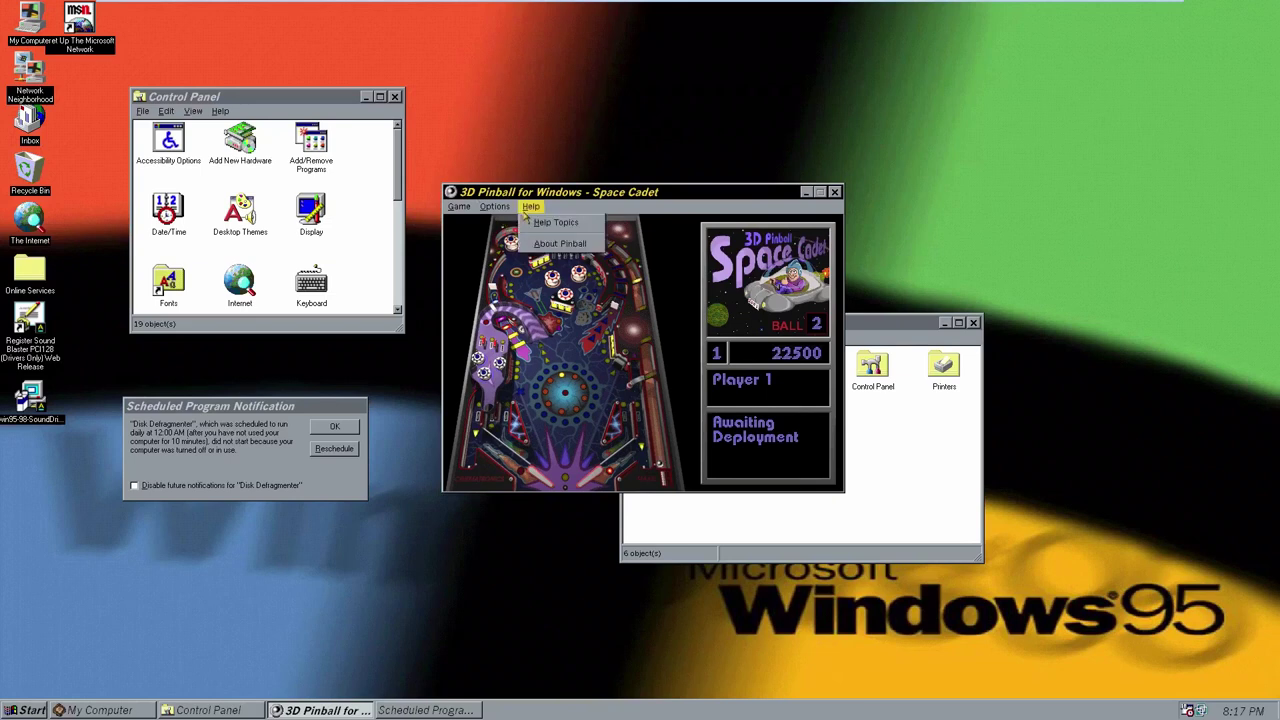
pyautogui.click(556, 244)
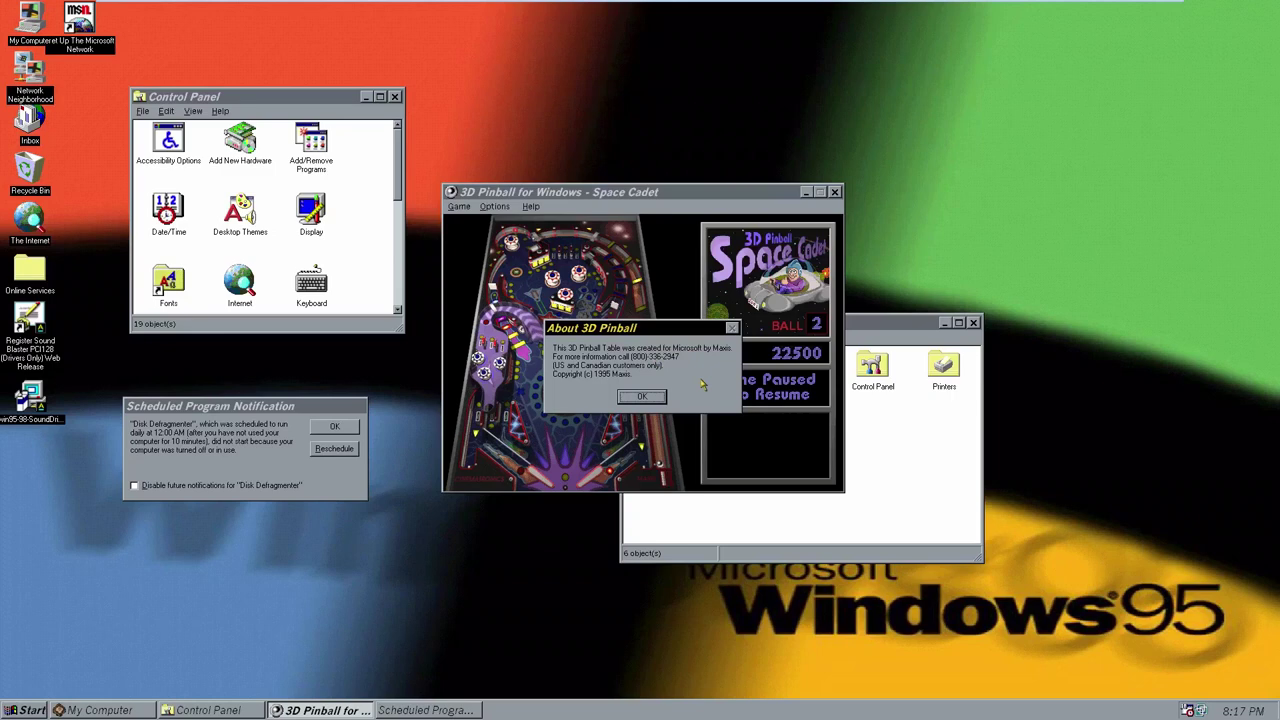
pyautogui.click(642, 396)
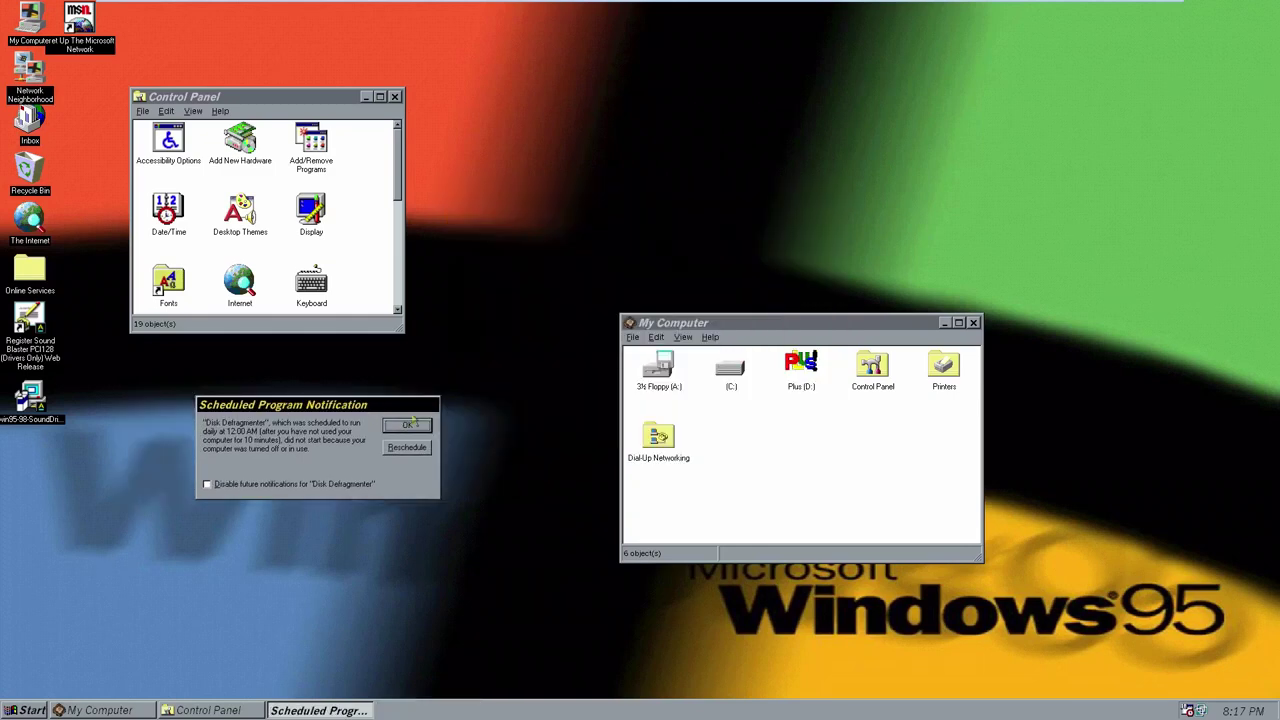
pyautogui.moveTo(380, 405); pyautogui.dragTo(753, 112)
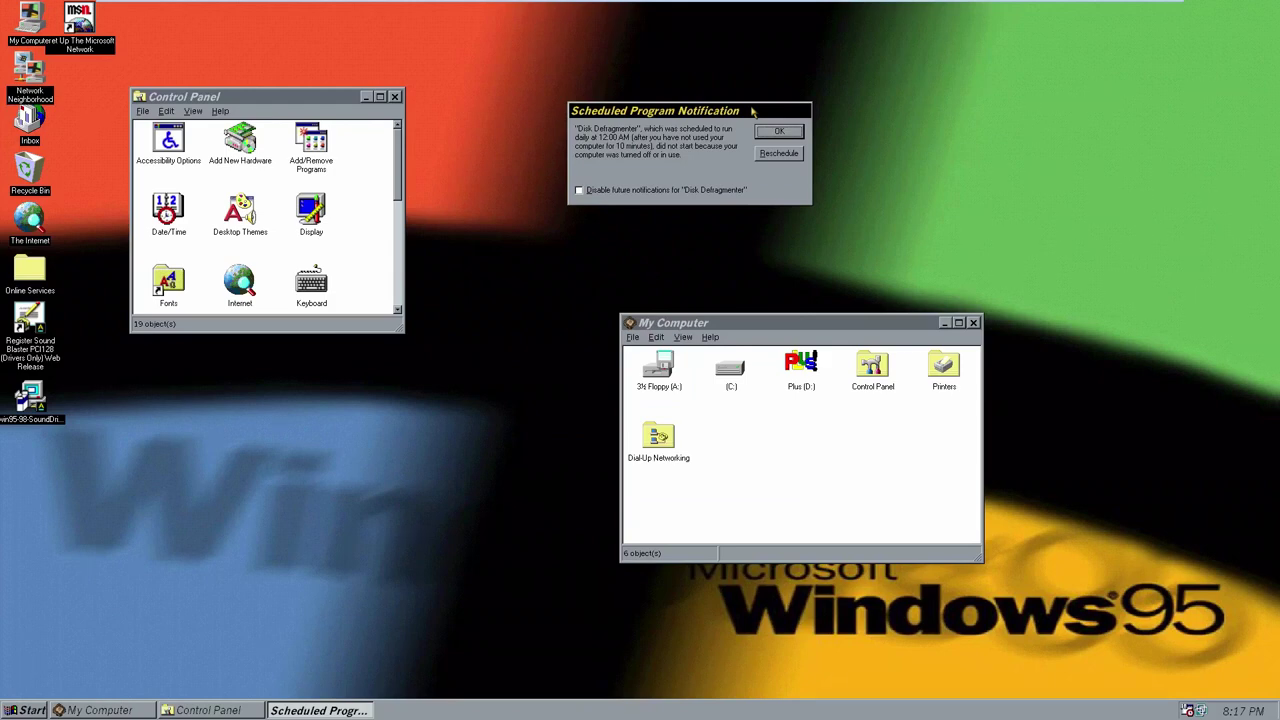
pyautogui.click(780, 153)
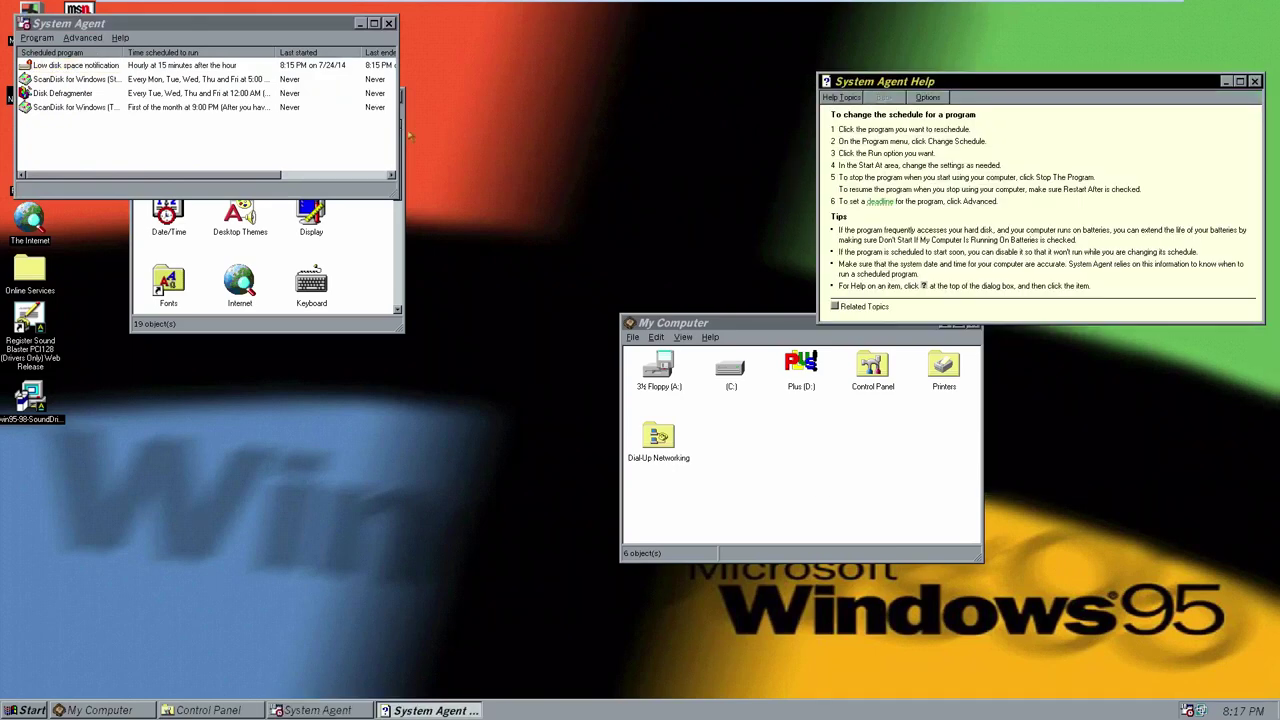
# Drag System Agent to the screen centre and view its About box
pyautogui.moveTo(170, 22); pyautogui.dragTo(565, 115)
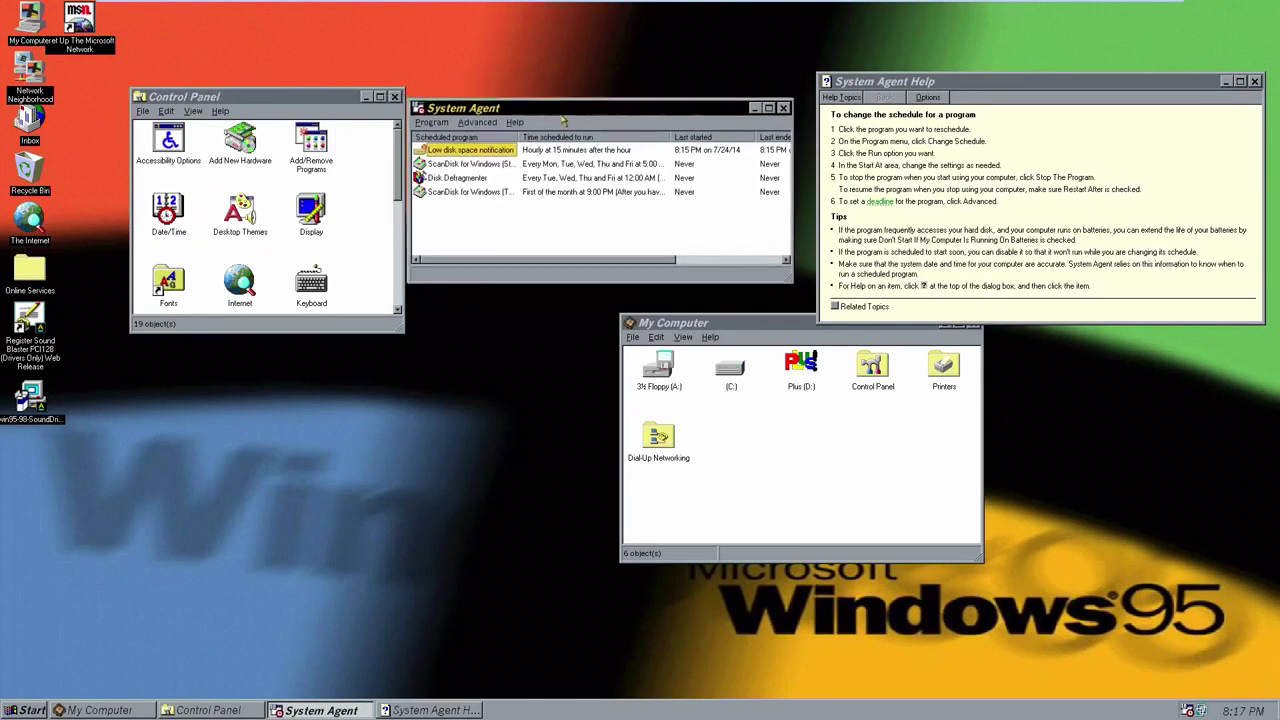
pyautogui.click(515, 122)
pyautogui.click(510, 168)
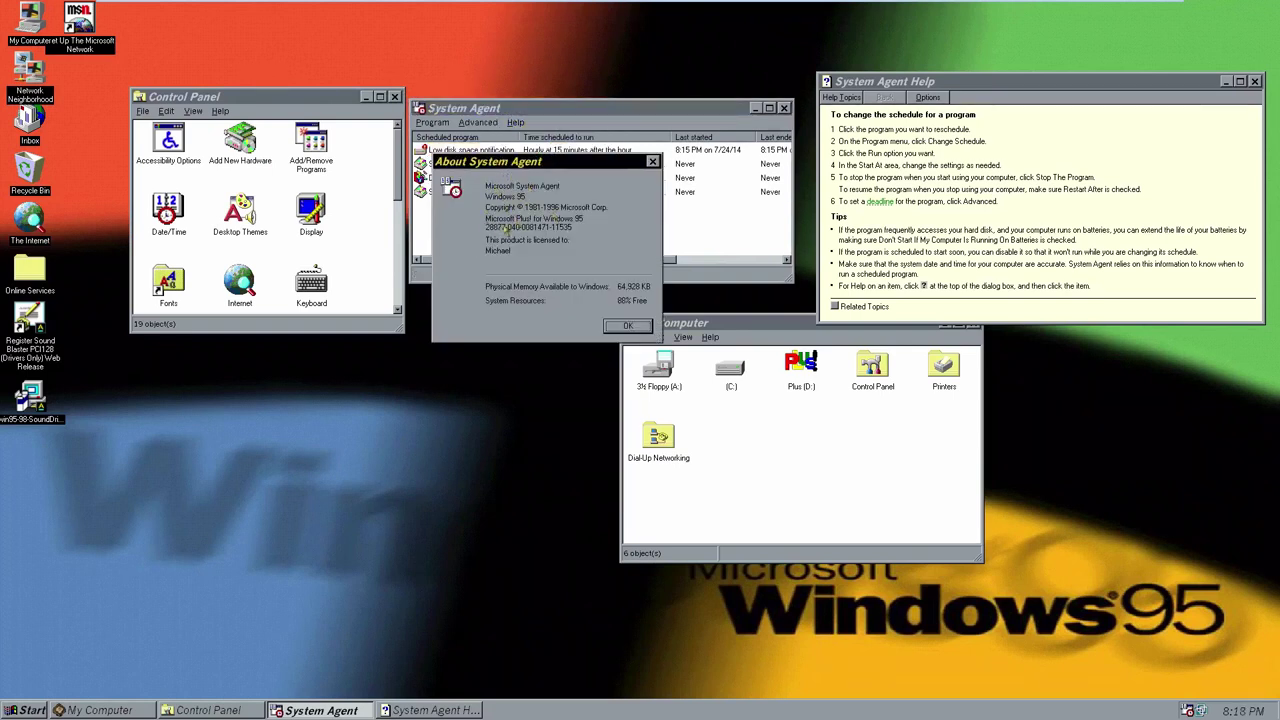
pyautogui.click(634, 326)
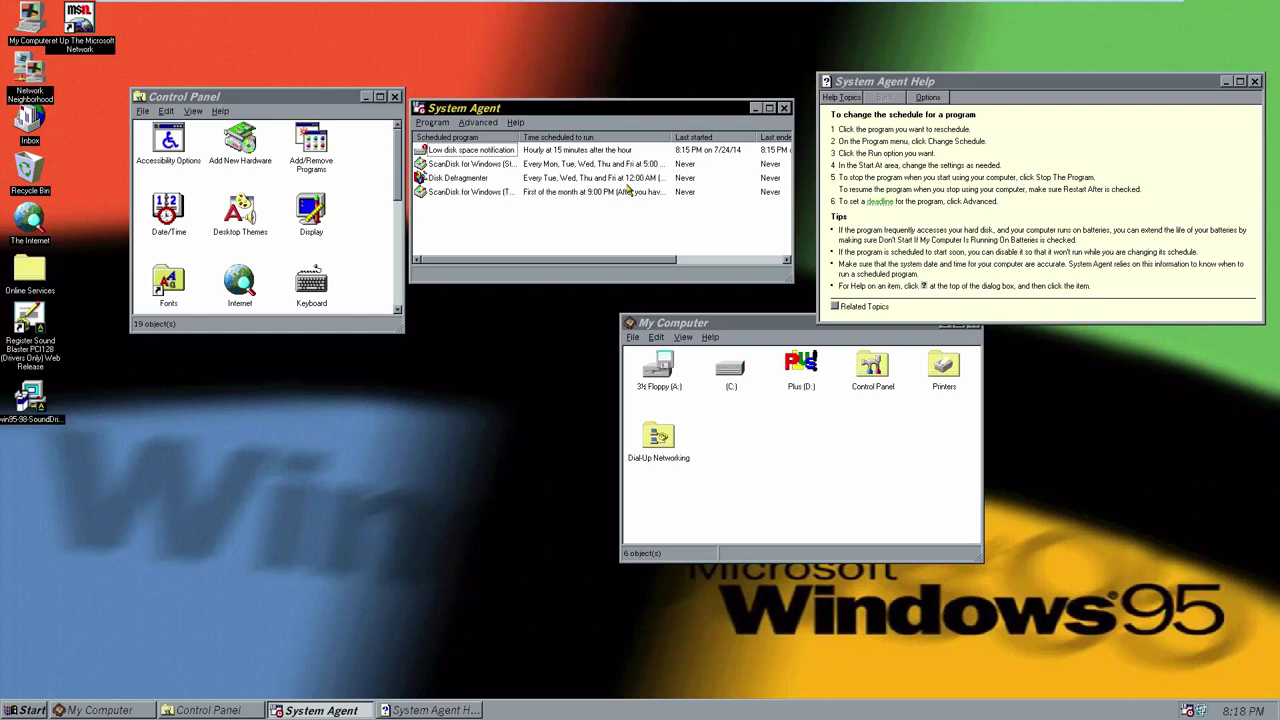
# Select Disk Defragmenter and widen the 'Time scheduled to run' column, scrolling the list sideways
pyautogui.click(624, 181)
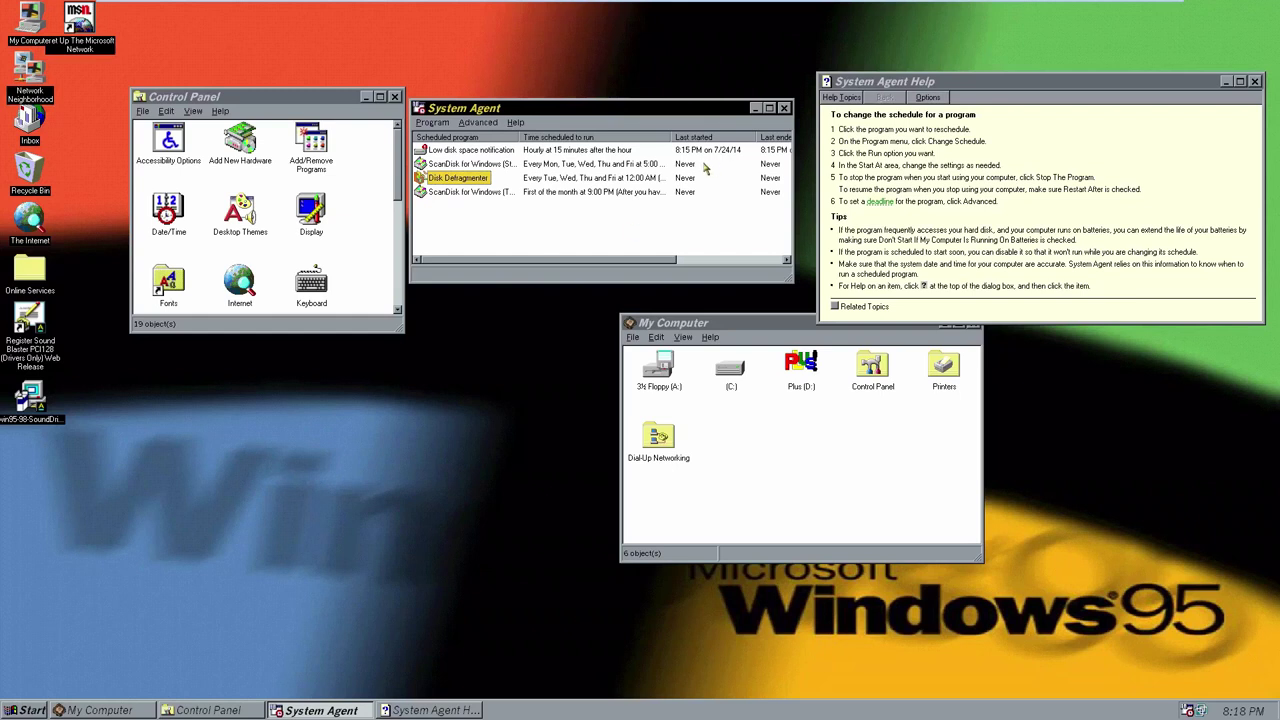
pyautogui.moveTo(672, 133); pyautogui.dragTo(784, 134)
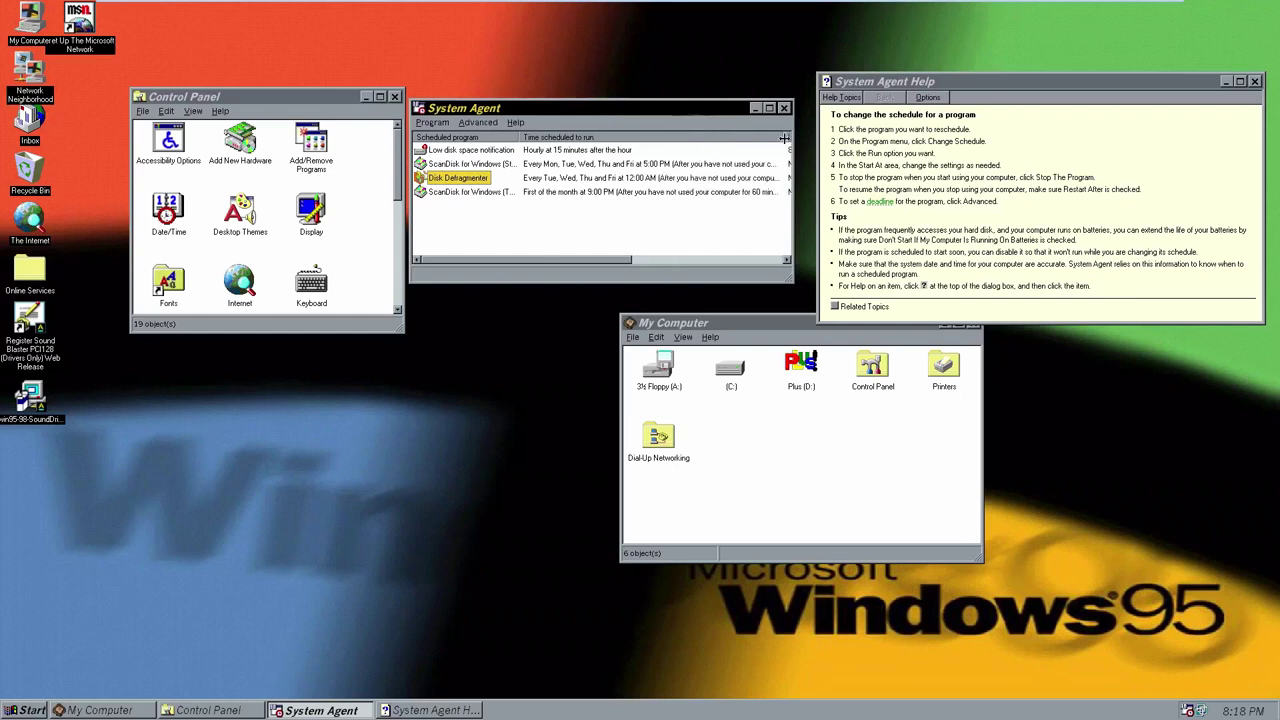
pyautogui.moveTo(632, 260); pyautogui.dragTo(668, 260)
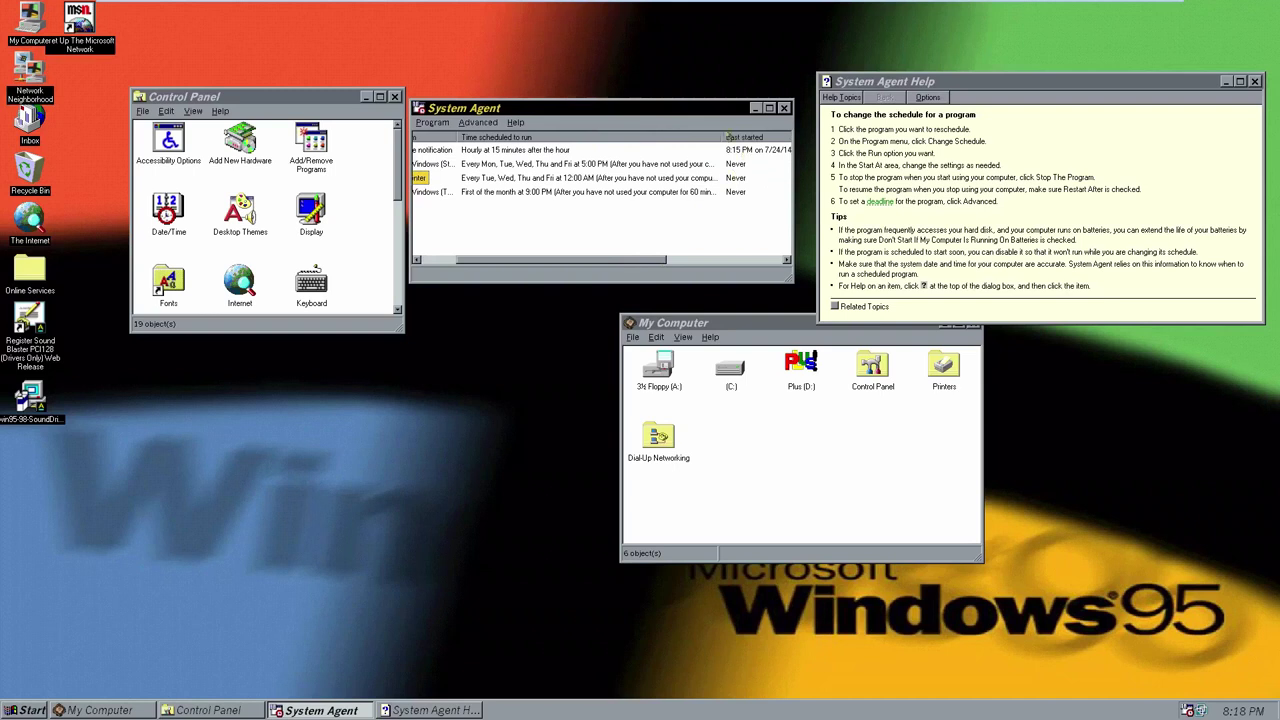
pyautogui.moveTo(723, 136); pyautogui.dragTo(808, 141)
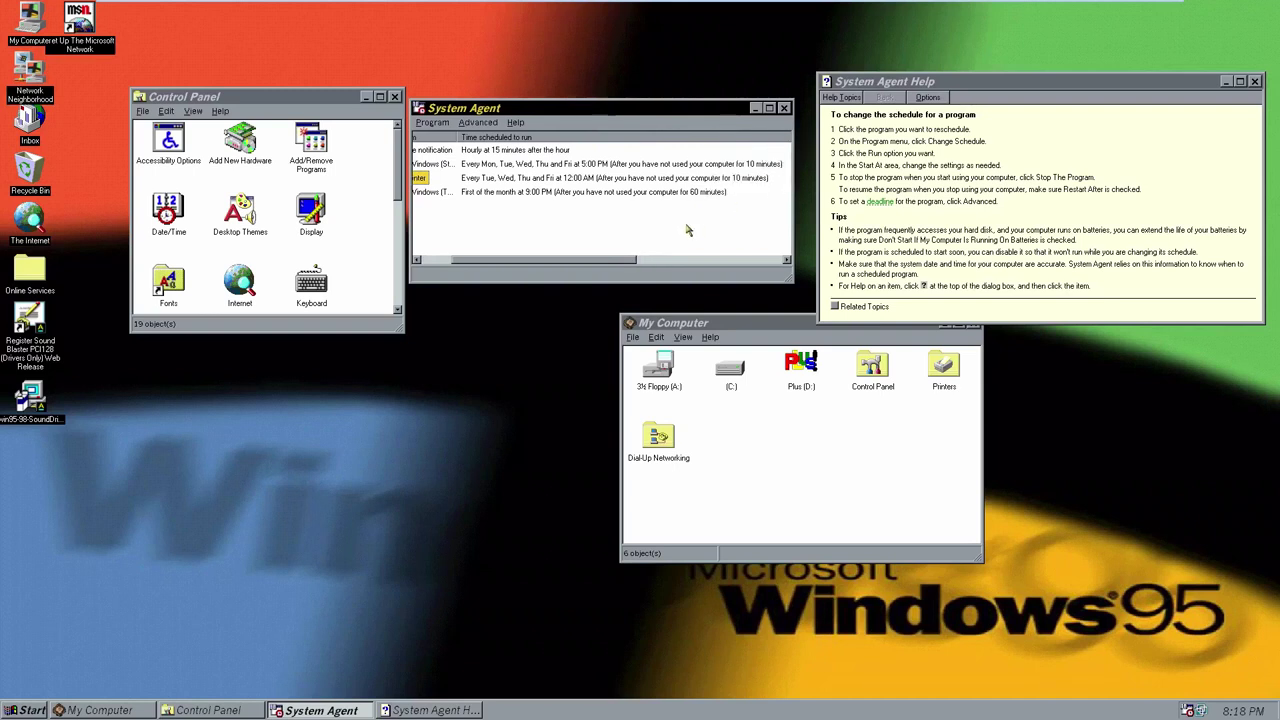
pyautogui.moveTo(620, 260); pyautogui.dragTo(572, 266)
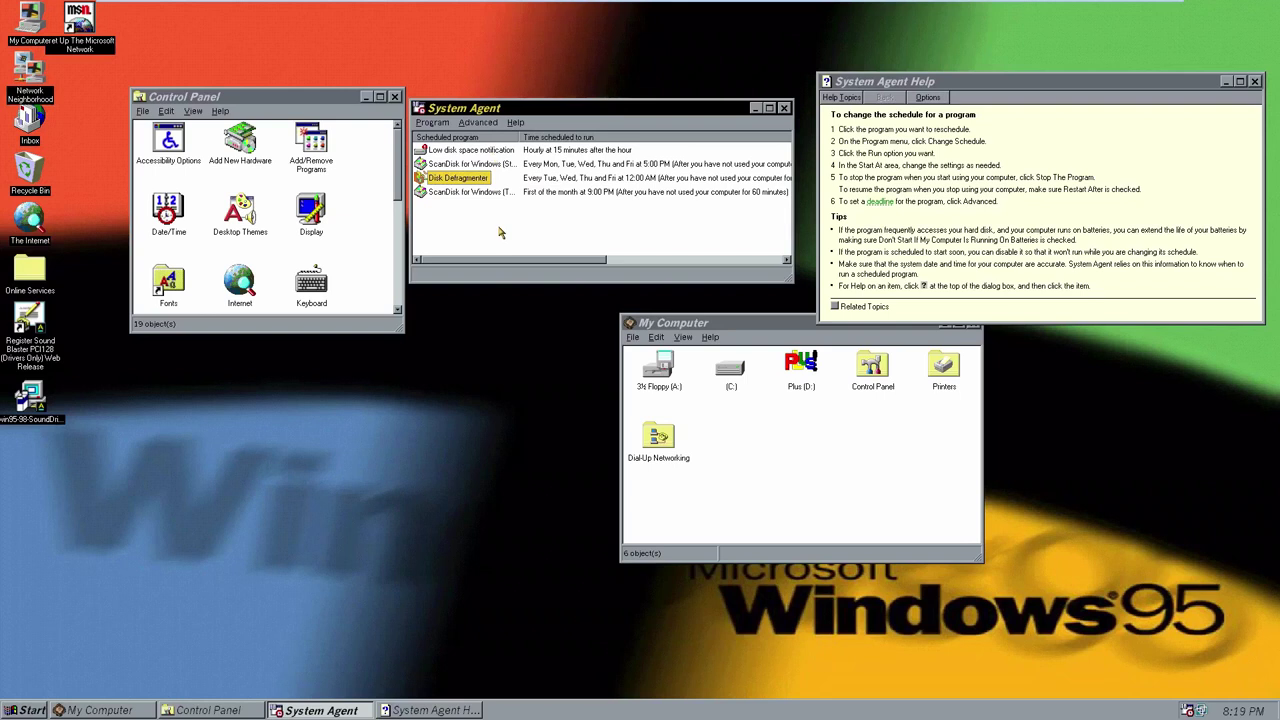
# Open the Low disk space notification properties, keep Normal Window, and close them
pyautogui.click(500, 153)
pyautogui.rightClick(499, 153)
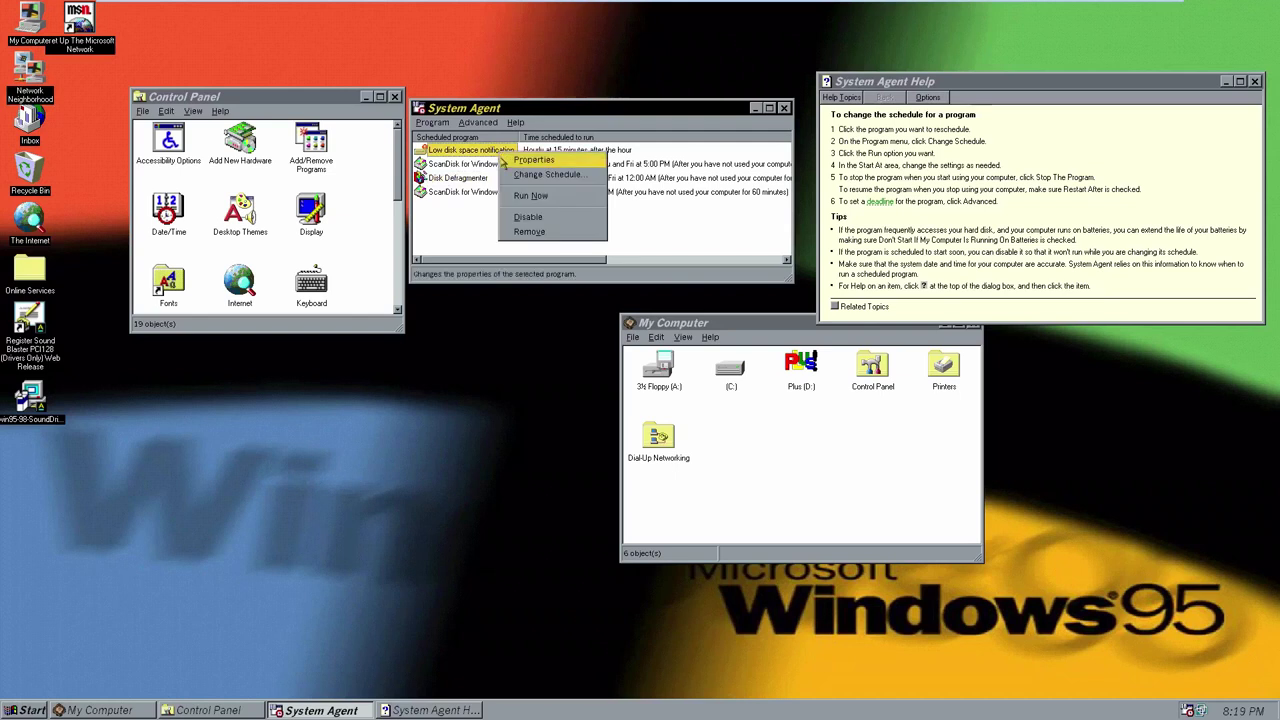
pyautogui.click(508, 161)
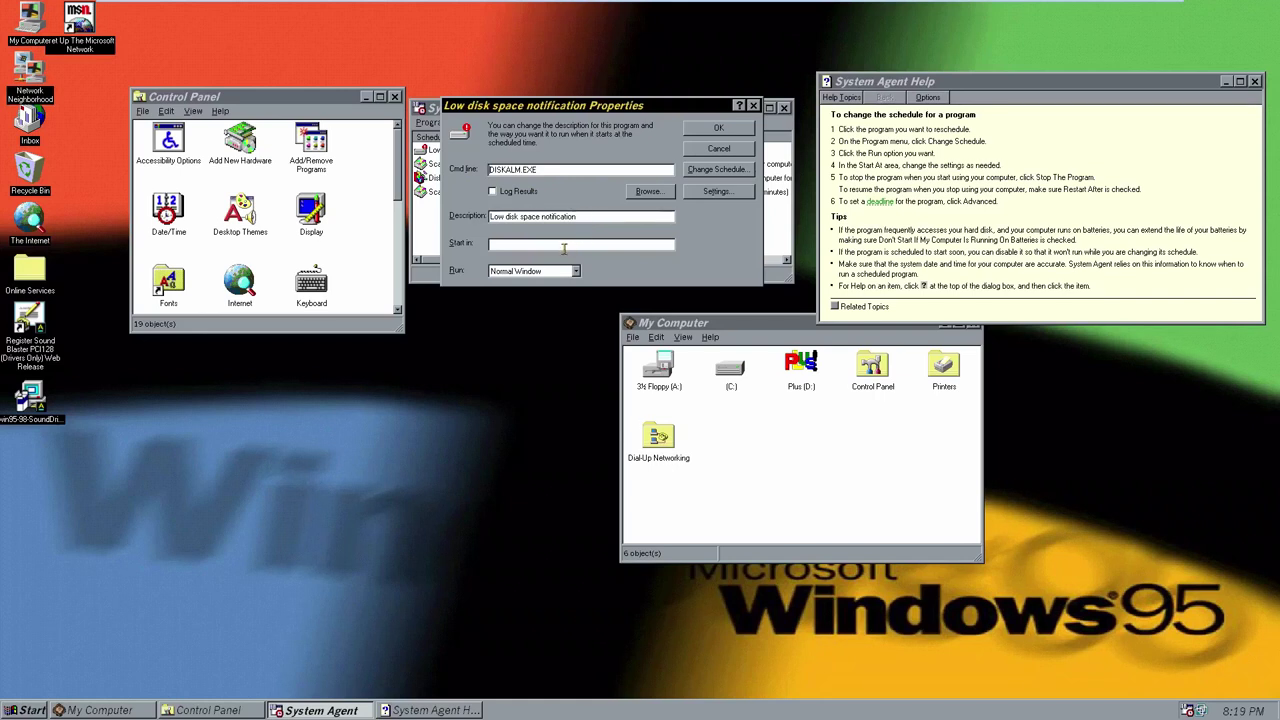
pyautogui.click(556, 270)
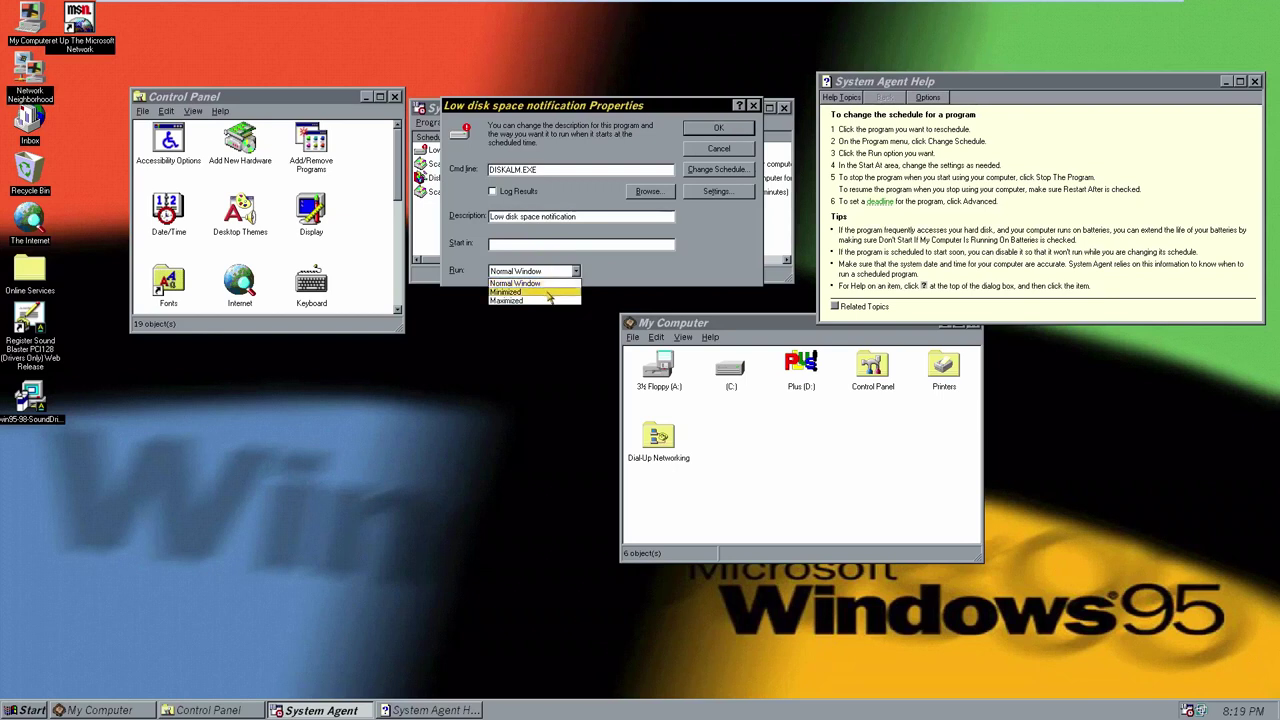
pyautogui.click(541, 272)
pyautogui.press('Return')
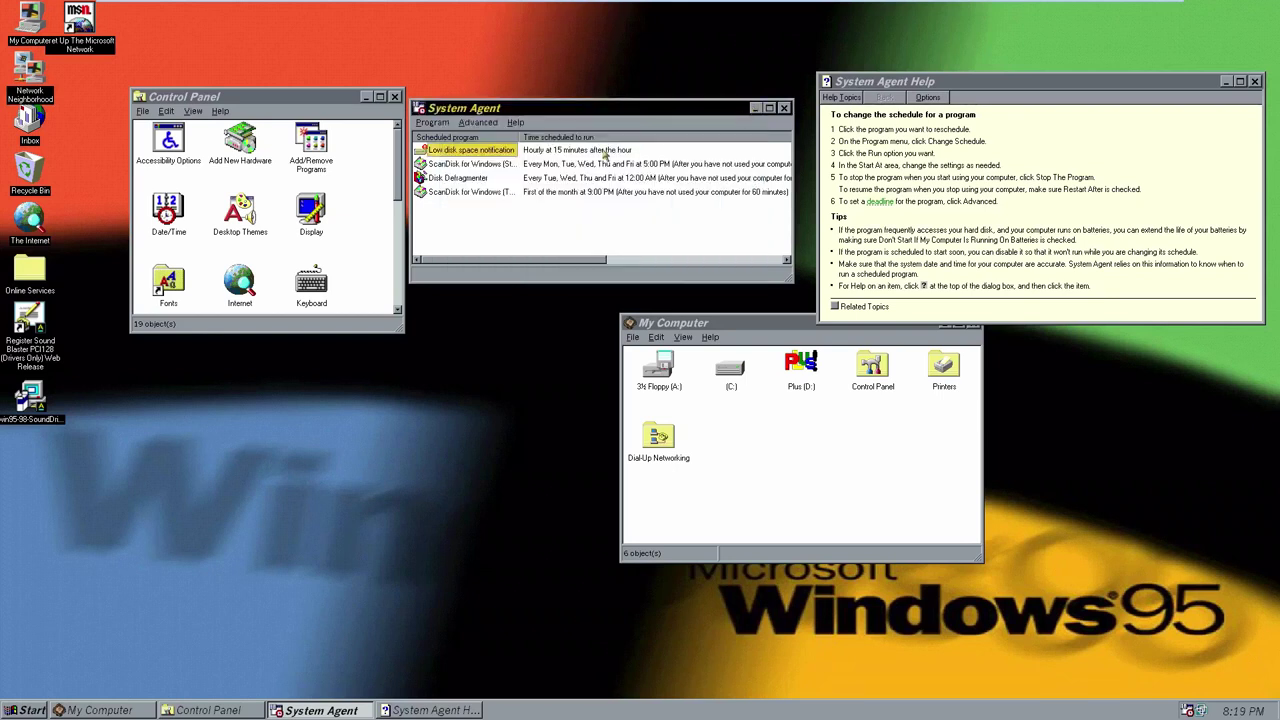
# Start a new scheduled program in System Agent, entering then deleting 'notepad'
pyautogui.click(443, 123)
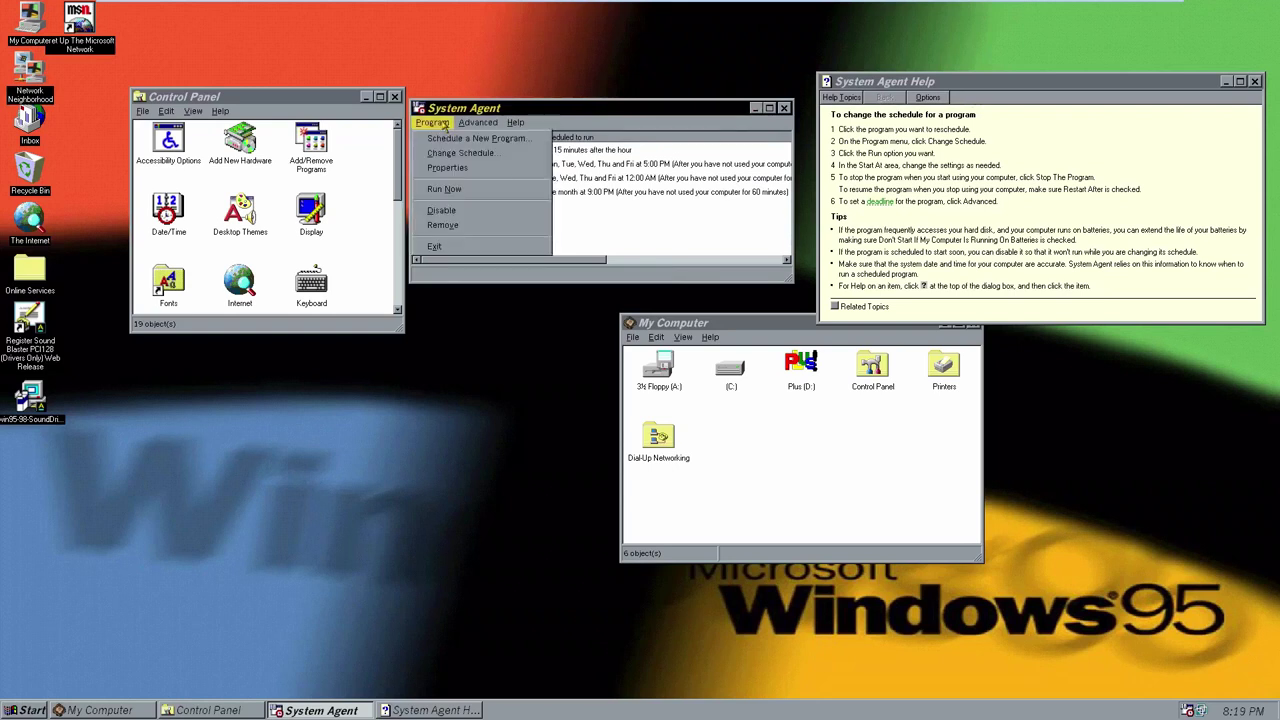
pyautogui.click(444, 138)
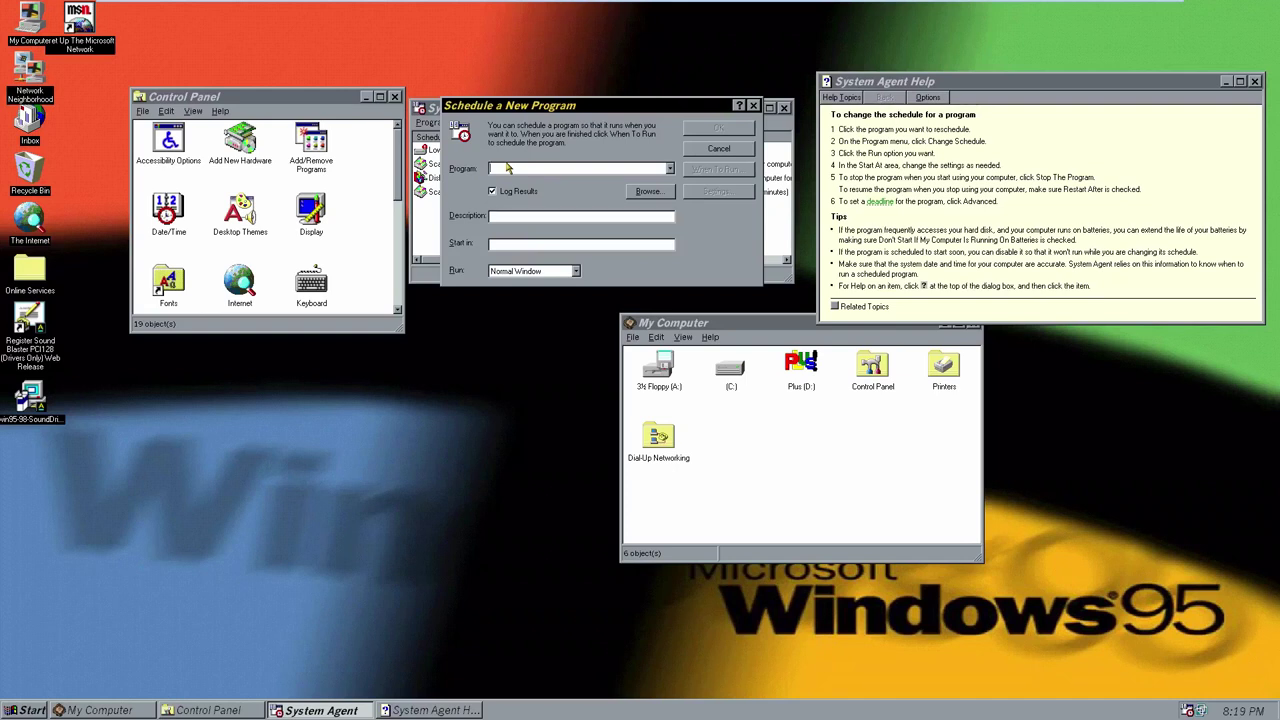
pyautogui.write('notepad')
pyautogui.doubleClick(507, 168)
pyautogui.press('Delete')
# Open and dismiss the Start menu, then bring My Computer forward
pyautogui.press('super')
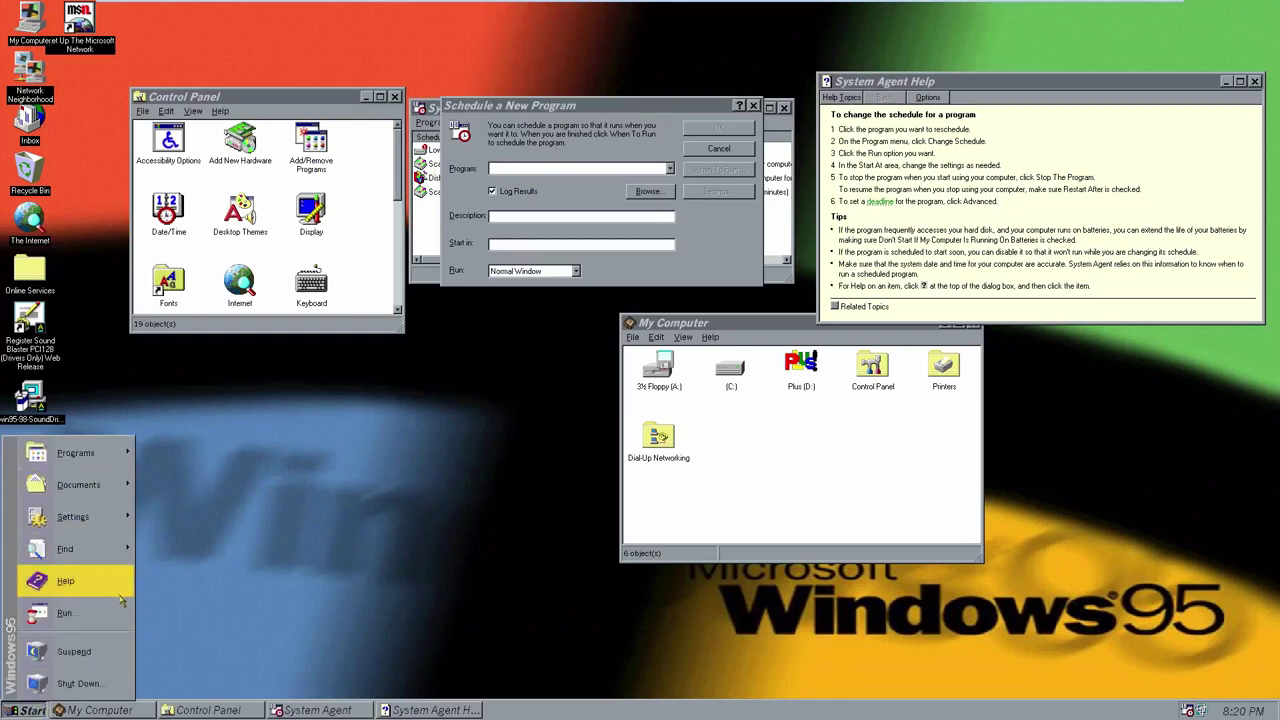
pyautogui.press('Escape')
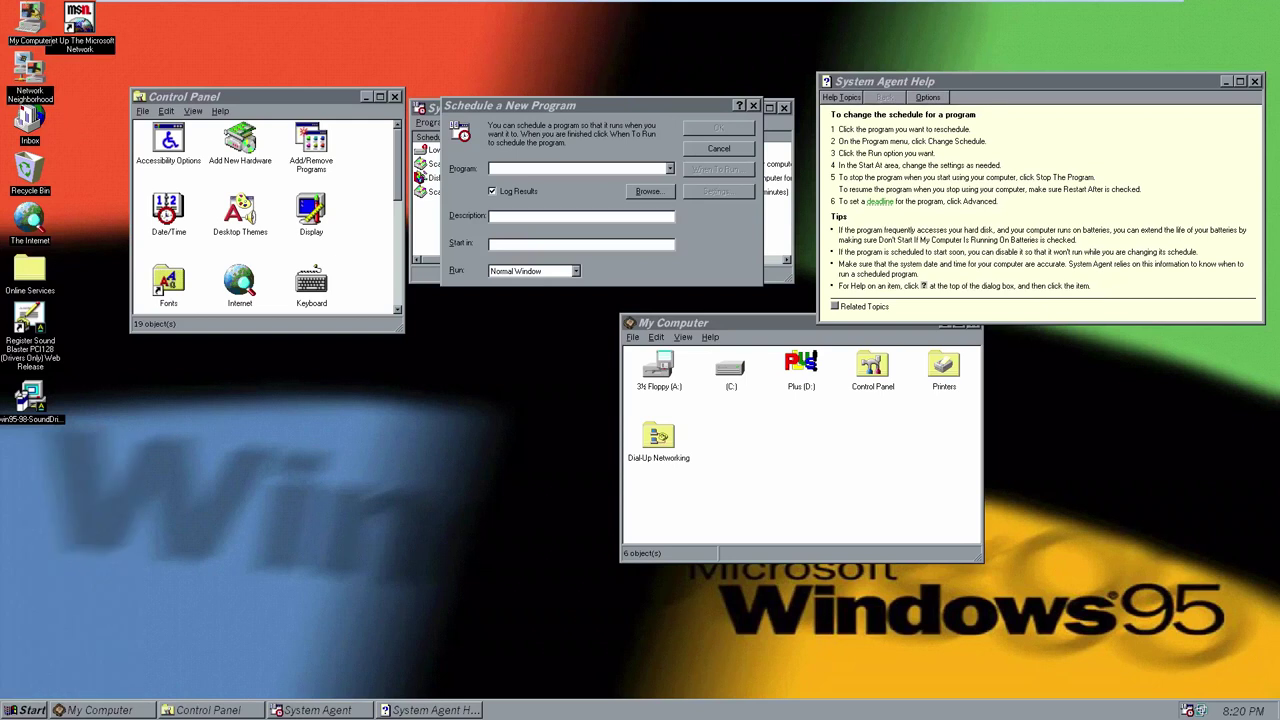
pyautogui.doubleClick(30, 20)
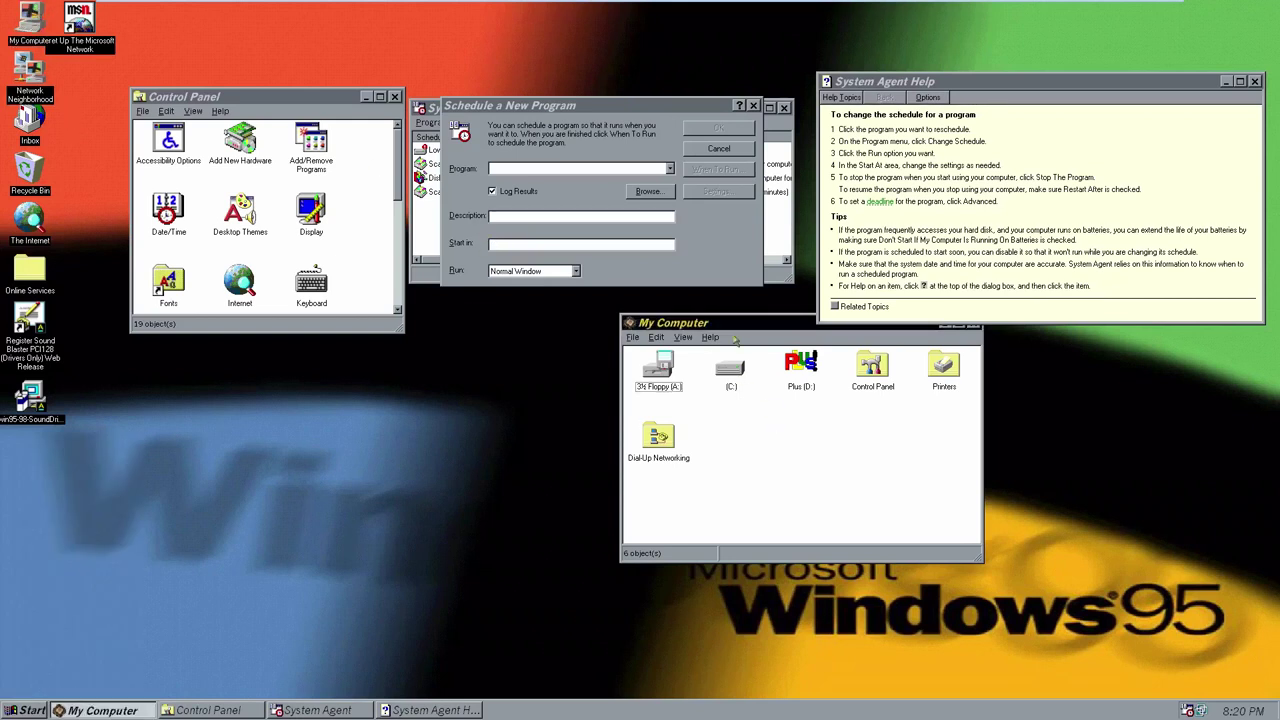
# Browse to C:\Program Files\Plus!\Pinball in My Computer
pyautogui.moveTo(736, 325); pyautogui.dragTo(496, 356)
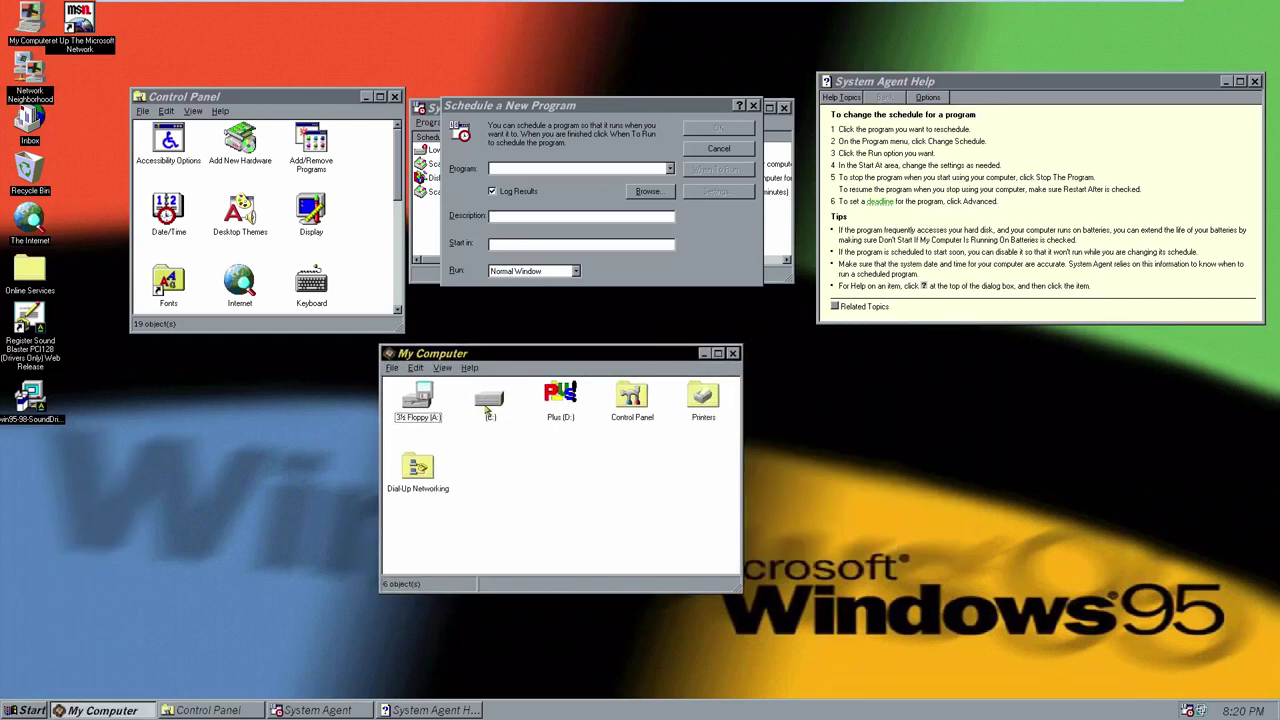
pyautogui.doubleClick(490, 400)
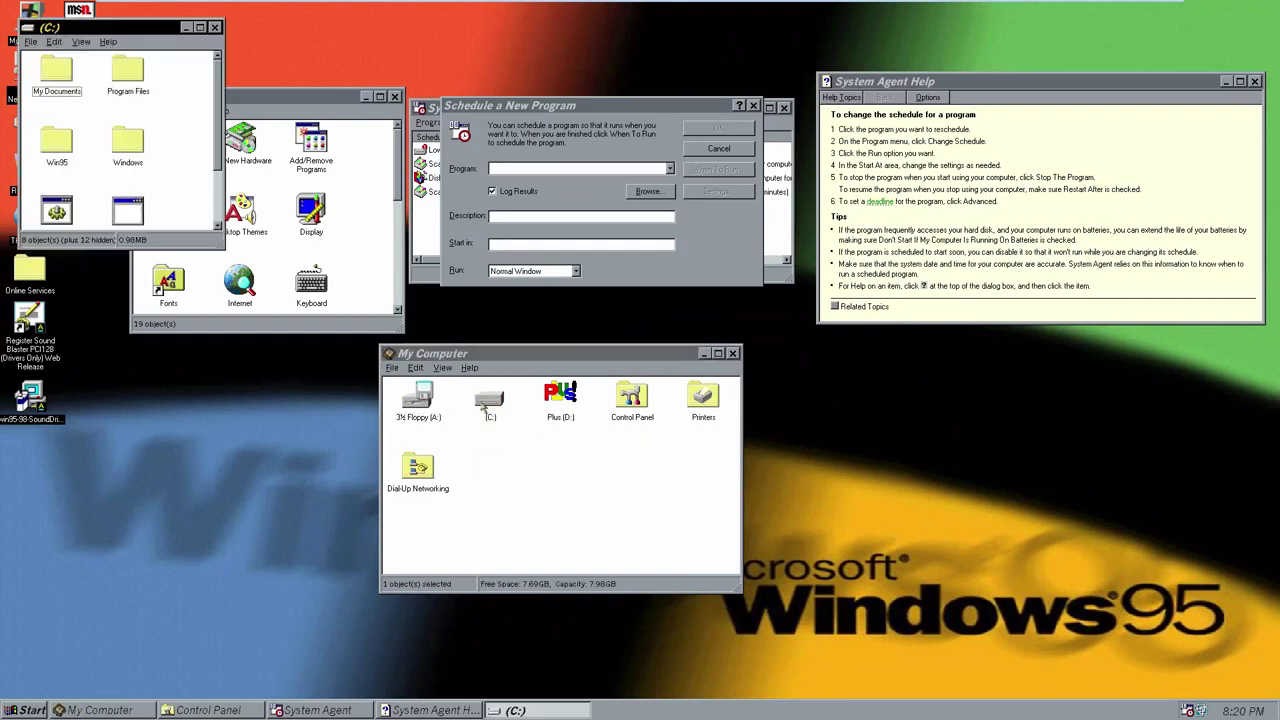
pyautogui.doubleClick(124, 70)
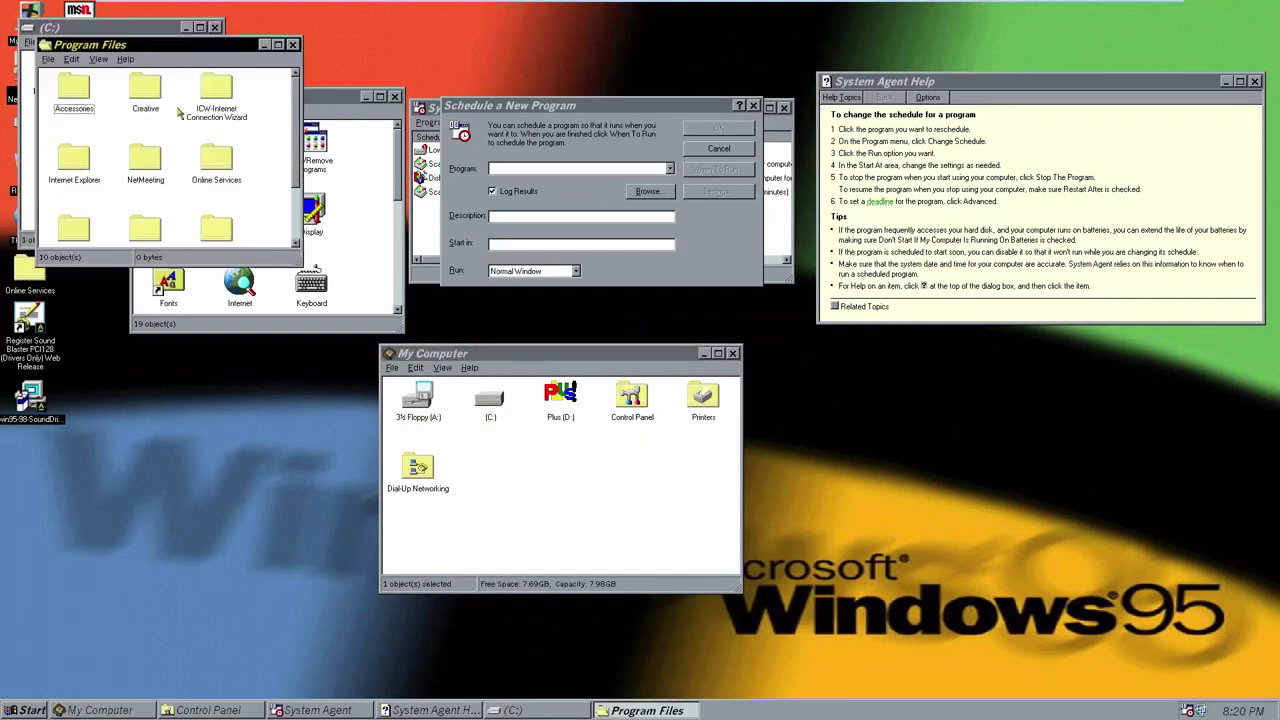
pyautogui.press('p')
pyautogui.press('Return')
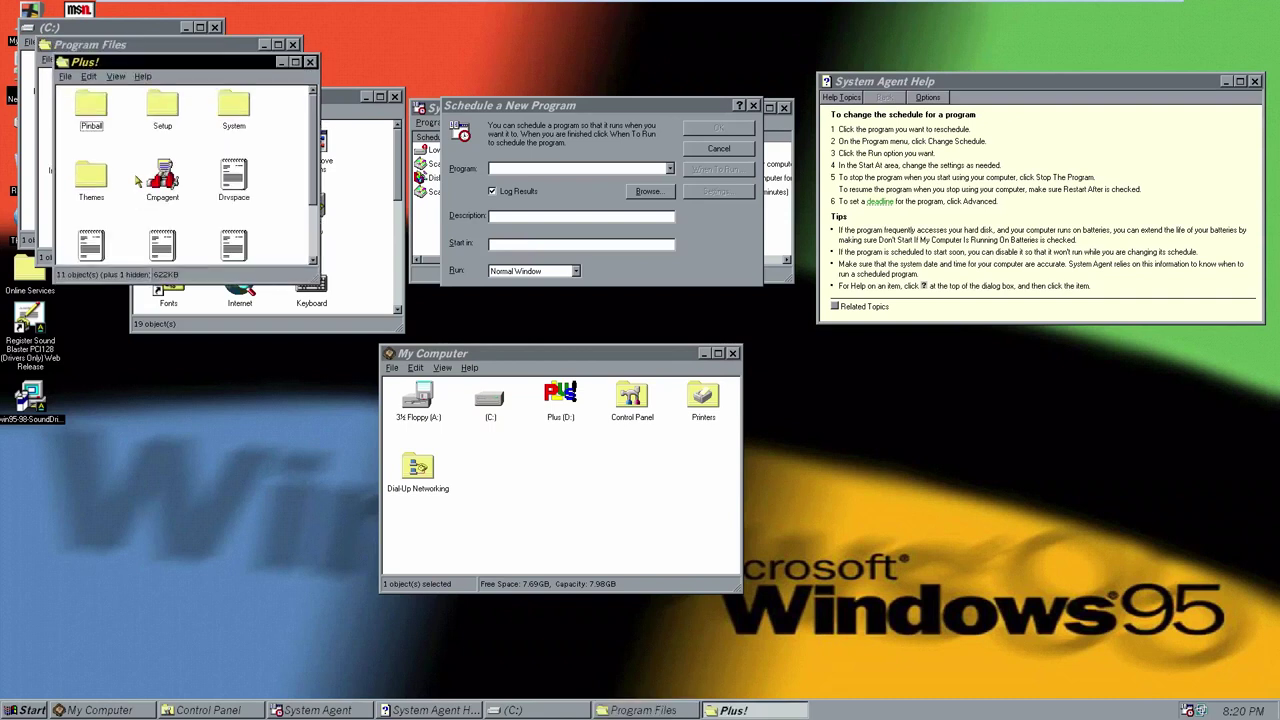
pyautogui.press('p')
pyautogui.press('Return')
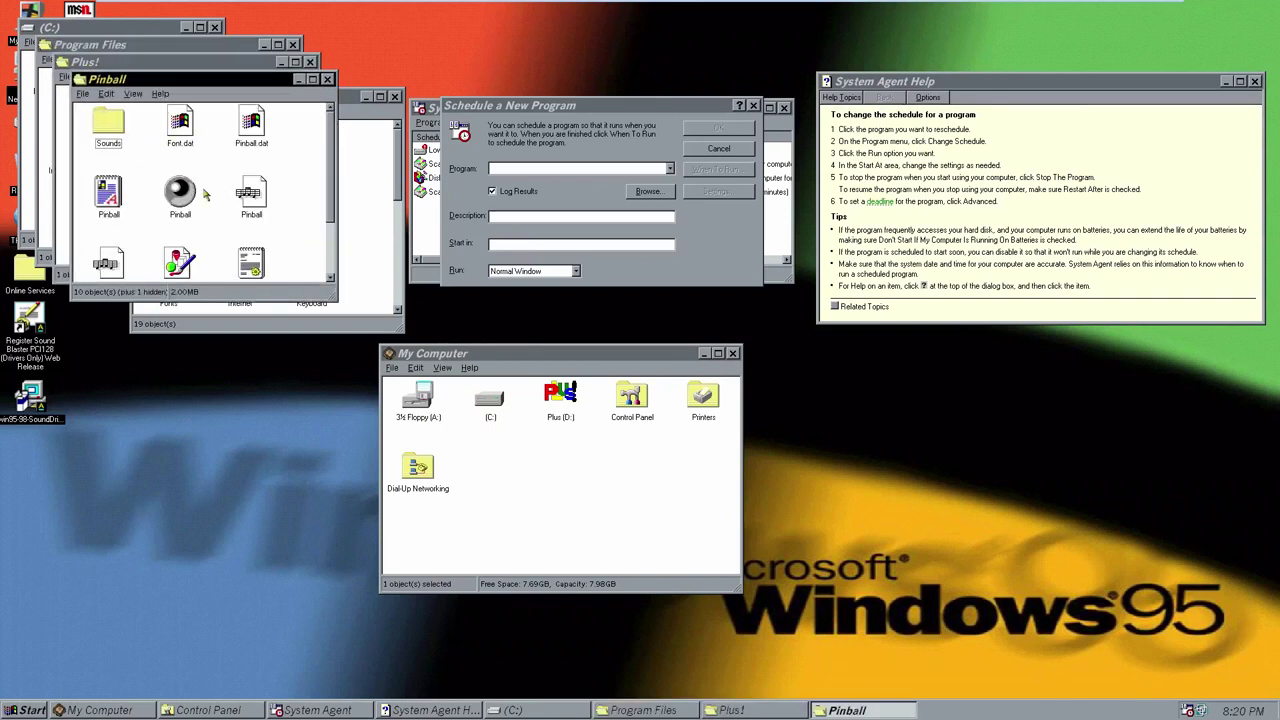
# Check the Pinball program's Version and General properties, confirming PINBALL.EXE
pyautogui.click(184, 198)
pyautogui.rightClick(186, 199)
pyautogui.click(221, 338)
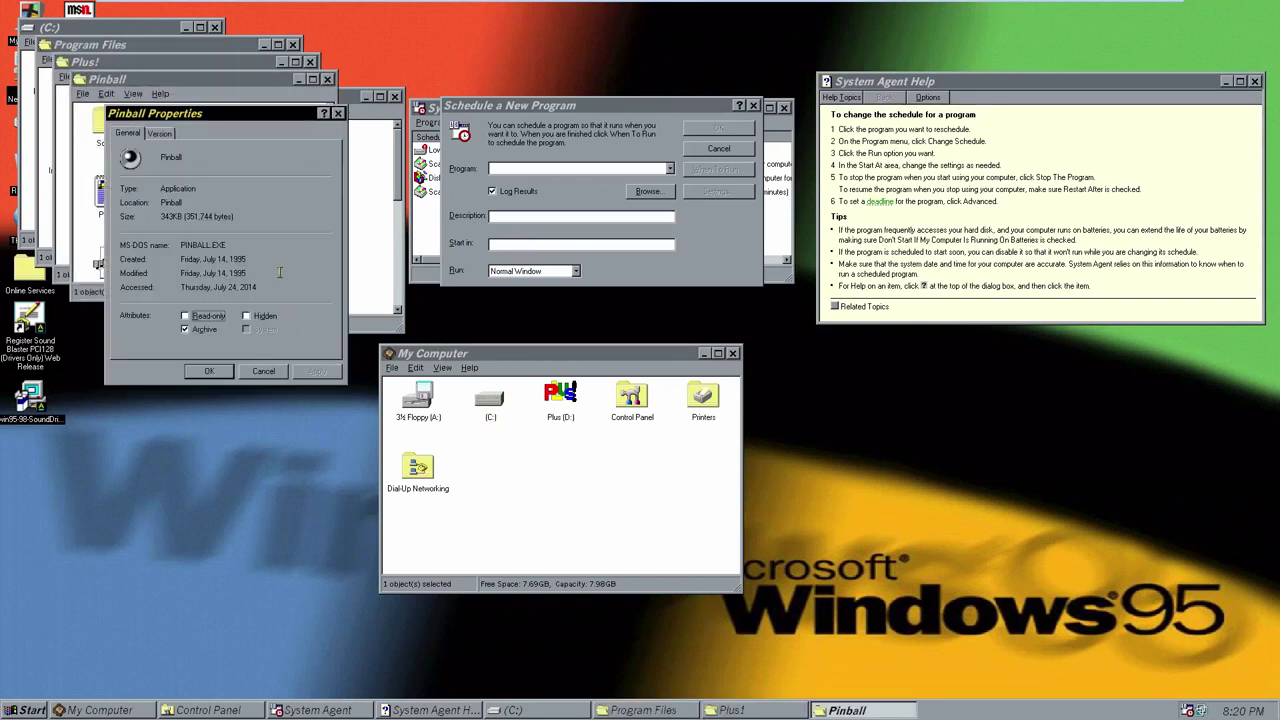
pyautogui.click(161, 133)
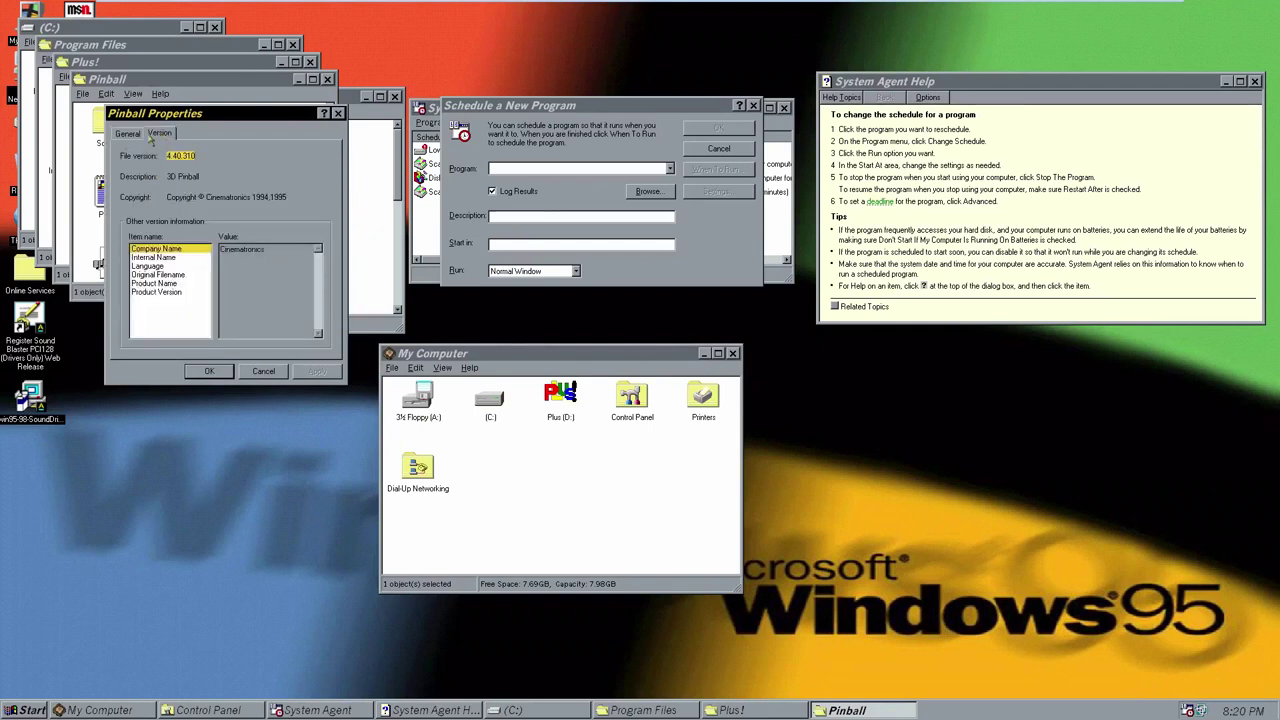
pyautogui.click(131, 135)
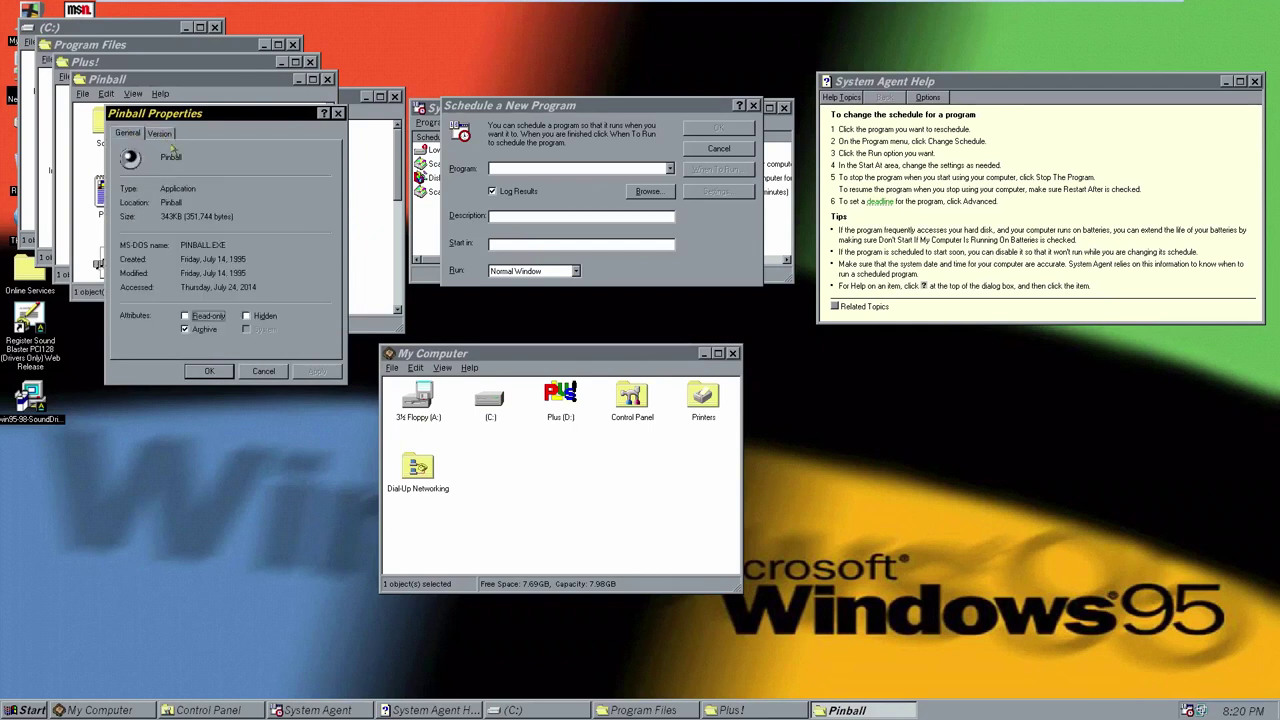
pyautogui.click(338, 113)
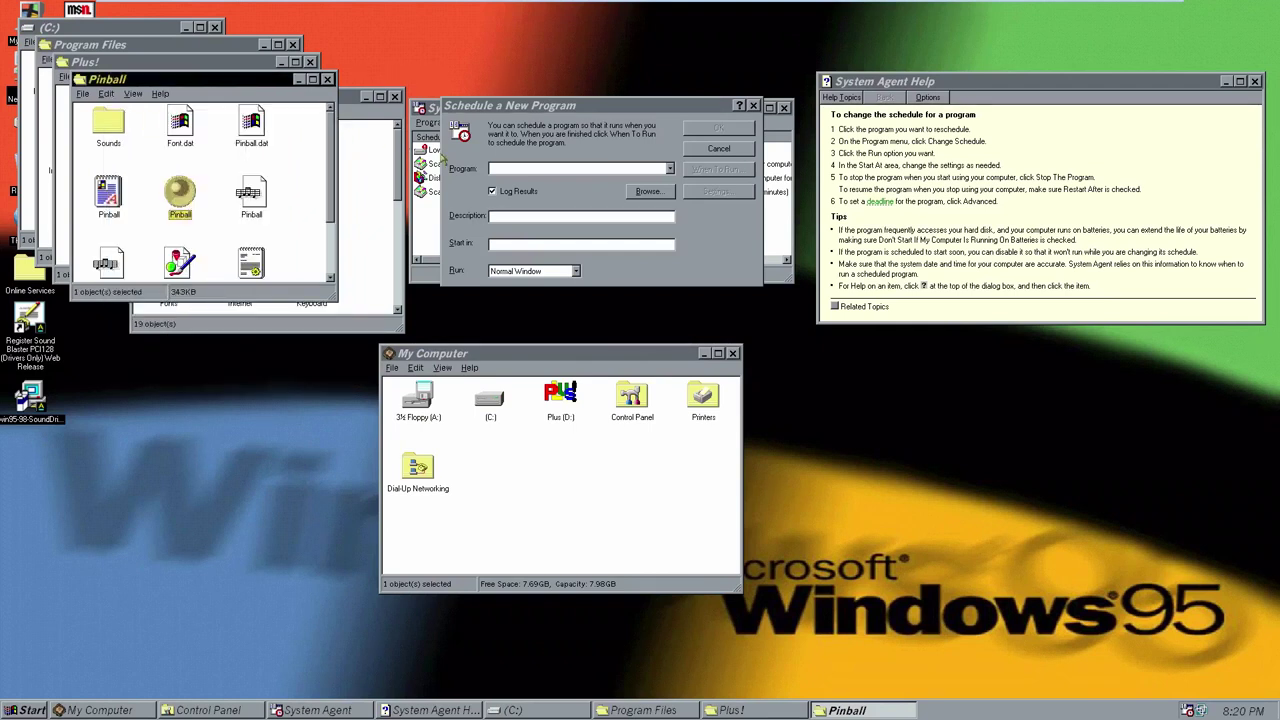
# Reopen Pinball's properties and return to the new schedule's program field
pyautogui.rightClick(160, 196)
pyautogui.rightClick(184, 193)
pyautogui.click(229, 333)
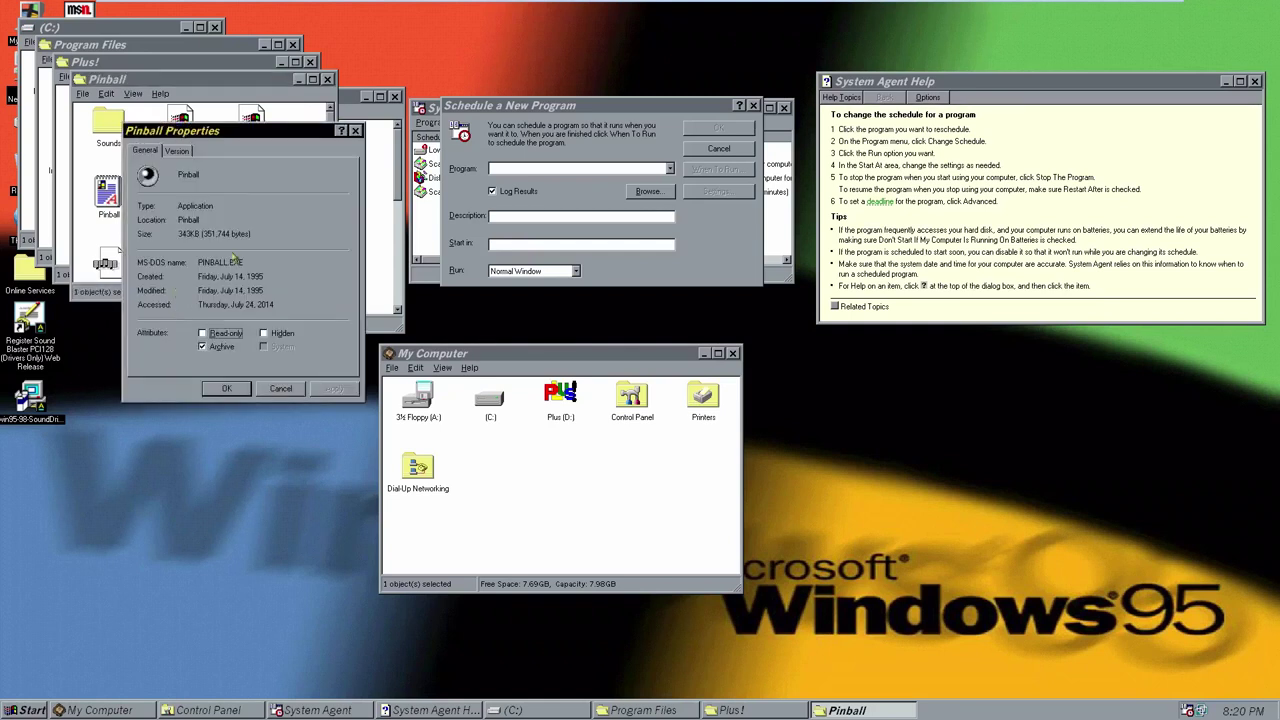
pyautogui.click(524, 166)
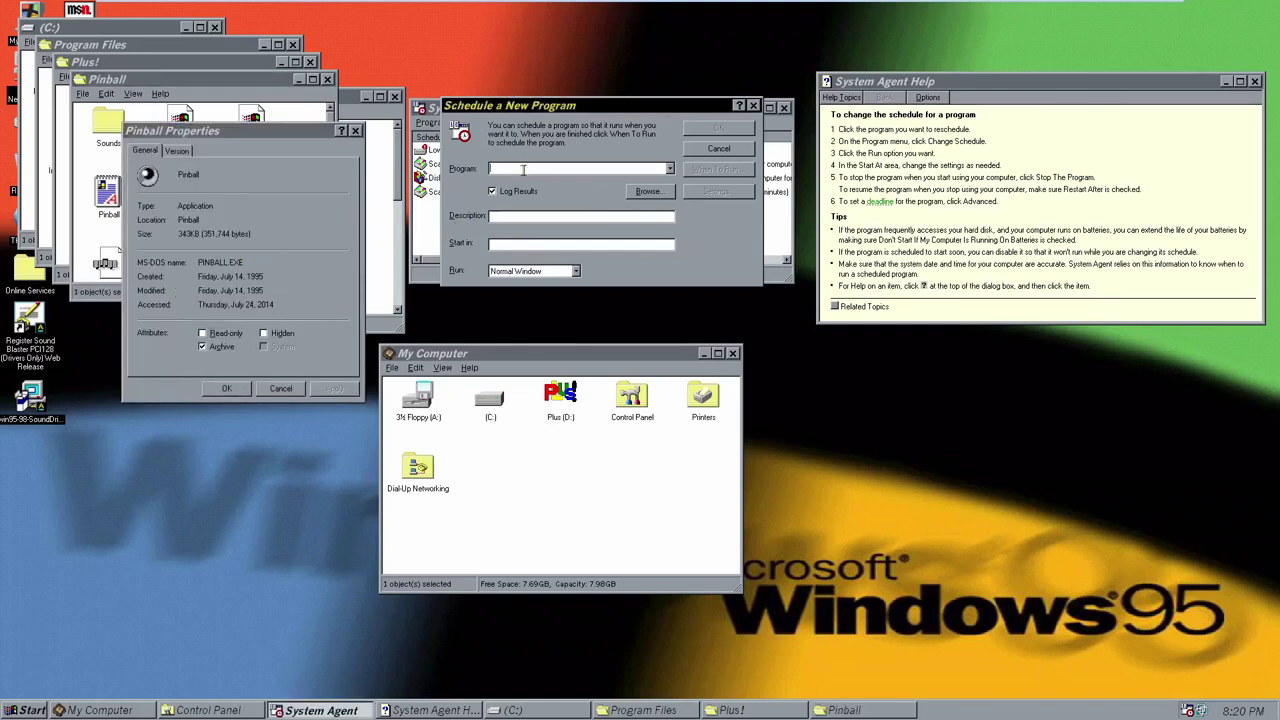
# Enter PINBALL.EXE as the program and 'Pinball' as the description for the new entry
pyautogui.write('PINBALL.EXE')
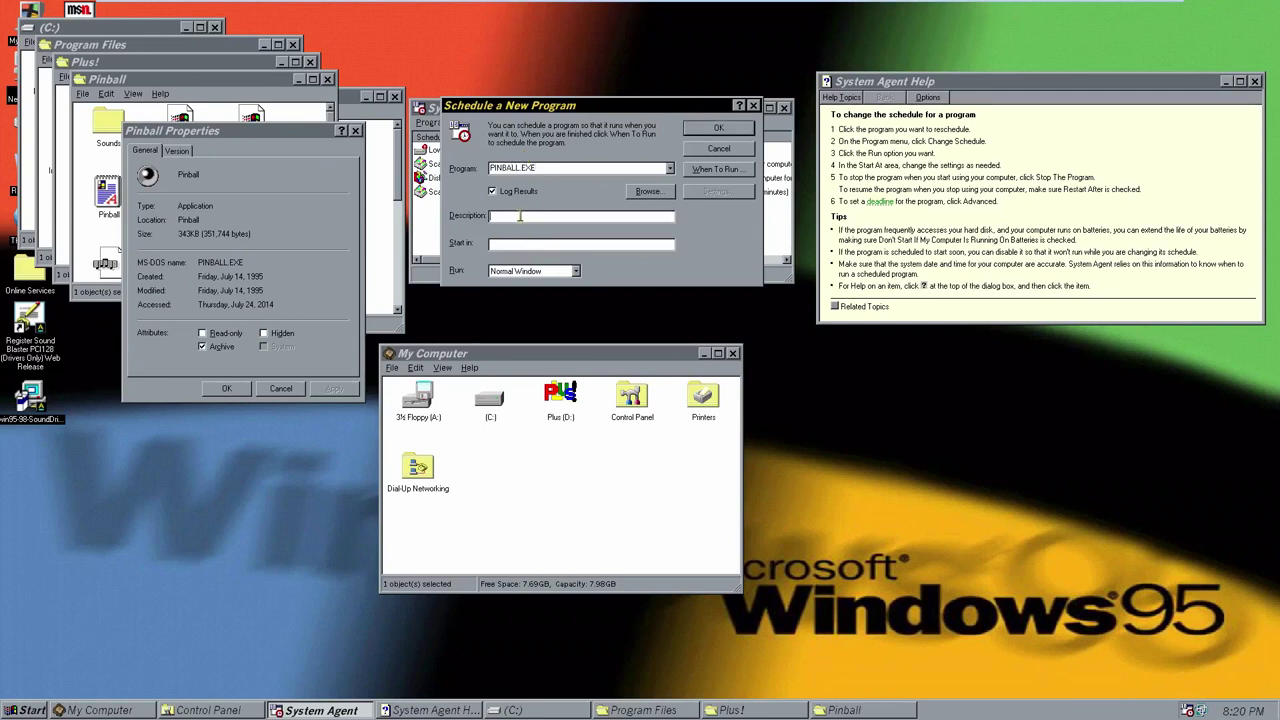
pyautogui.click(526, 214)
pyautogui.write('Pinball')
# Schedule the Pinball entry to run daily at 8:21 PM and accept postponing it
pyautogui.click(729, 172)
pyautogui.moveTo(601, 76); pyautogui.dragTo(623, 165)
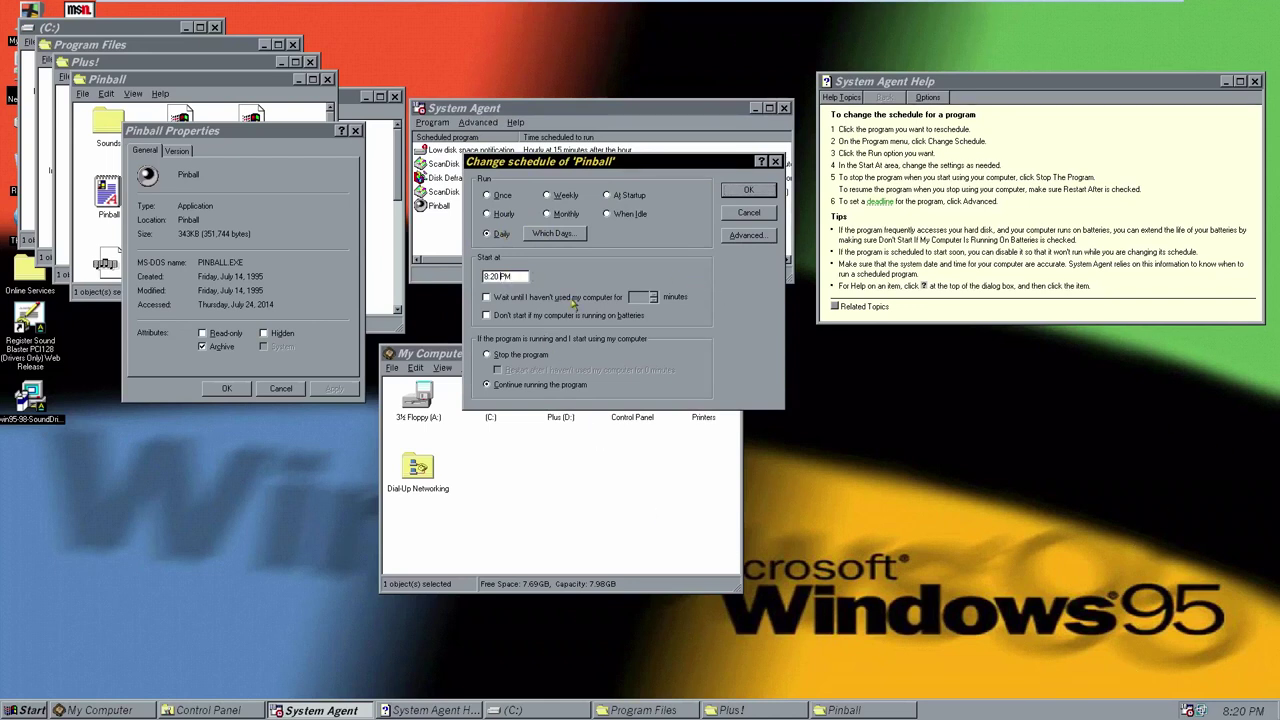
pyautogui.press('Up')
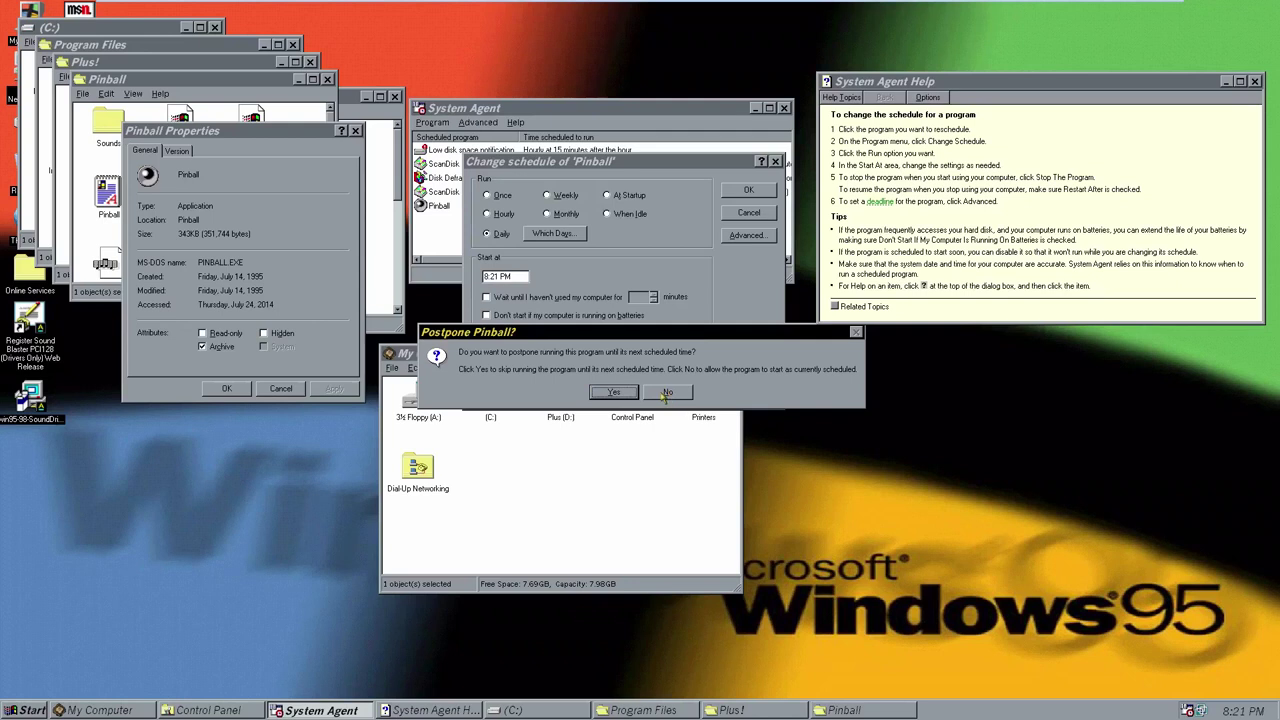
pyautogui.click(620, 392)
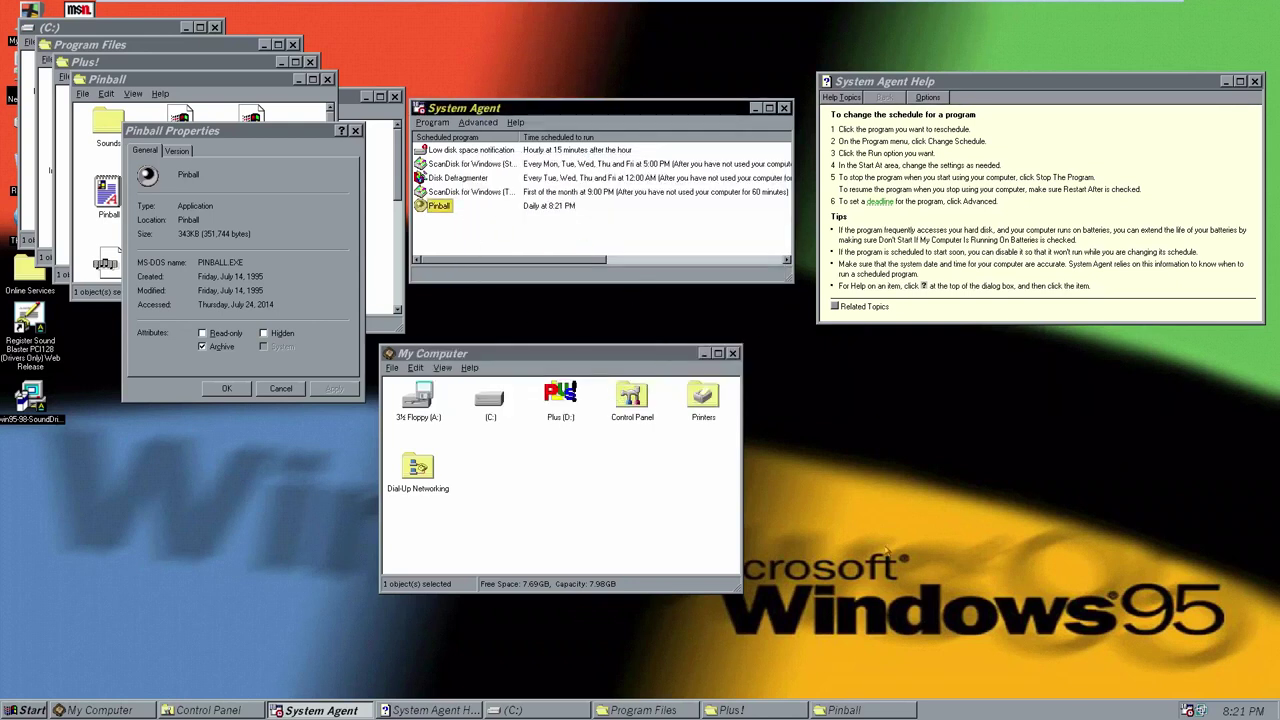
# Change the Pinball start time to 8:22 PM, then close the 3D Pinball game it launches
pyautogui.rightClick(432, 204)
pyautogui.click(454, 232)
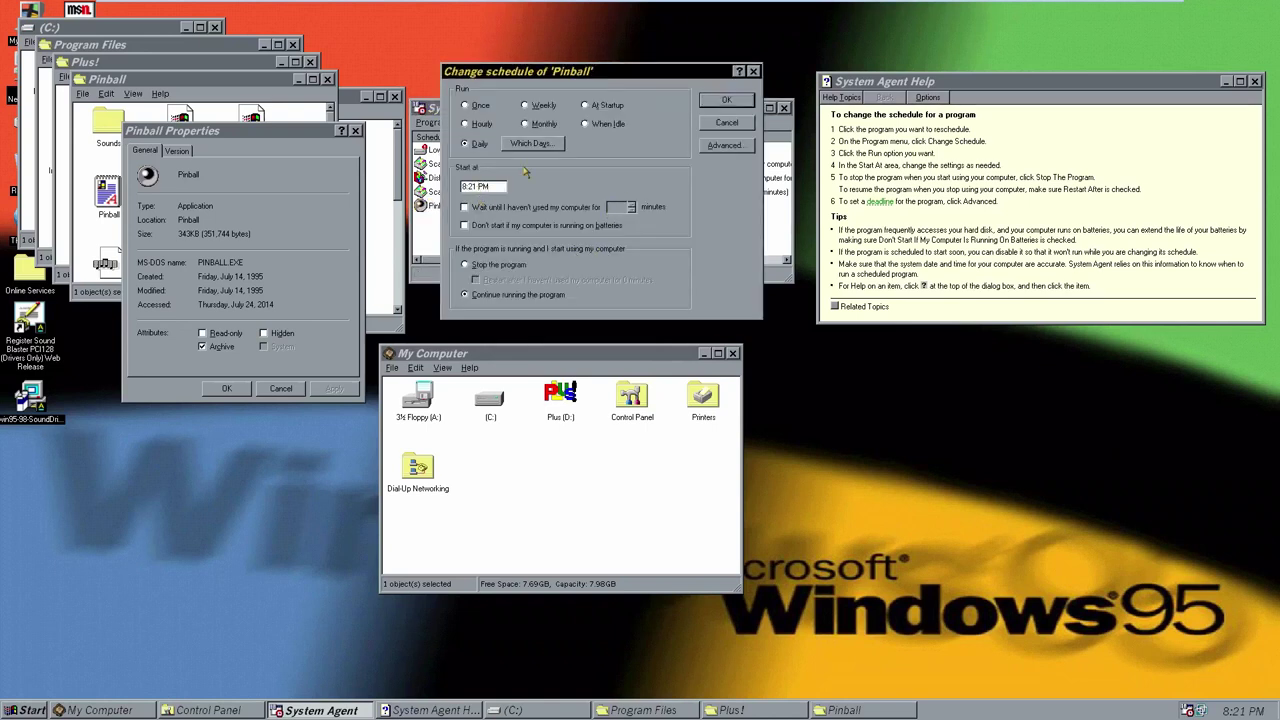
pyautogui.press('BackSpace')
pyautogui.write('2')
pyautogui.click(729, 100)
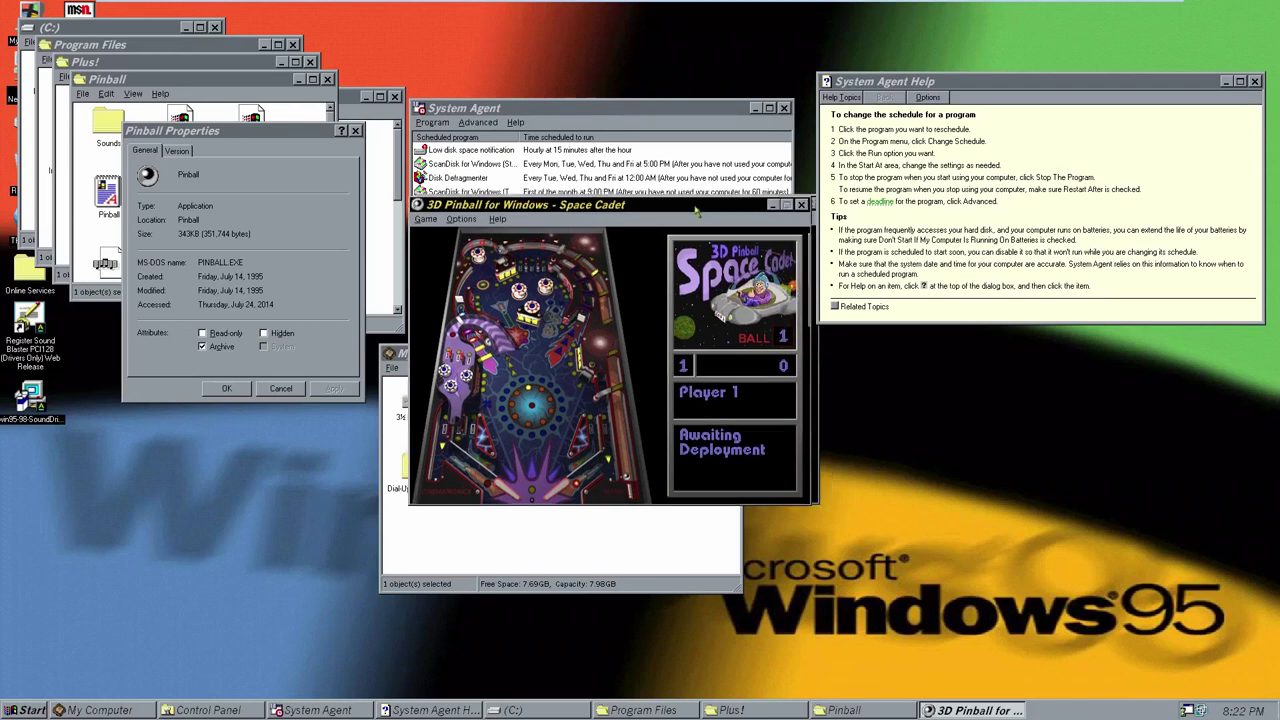
pyautogui.click(776, 214)
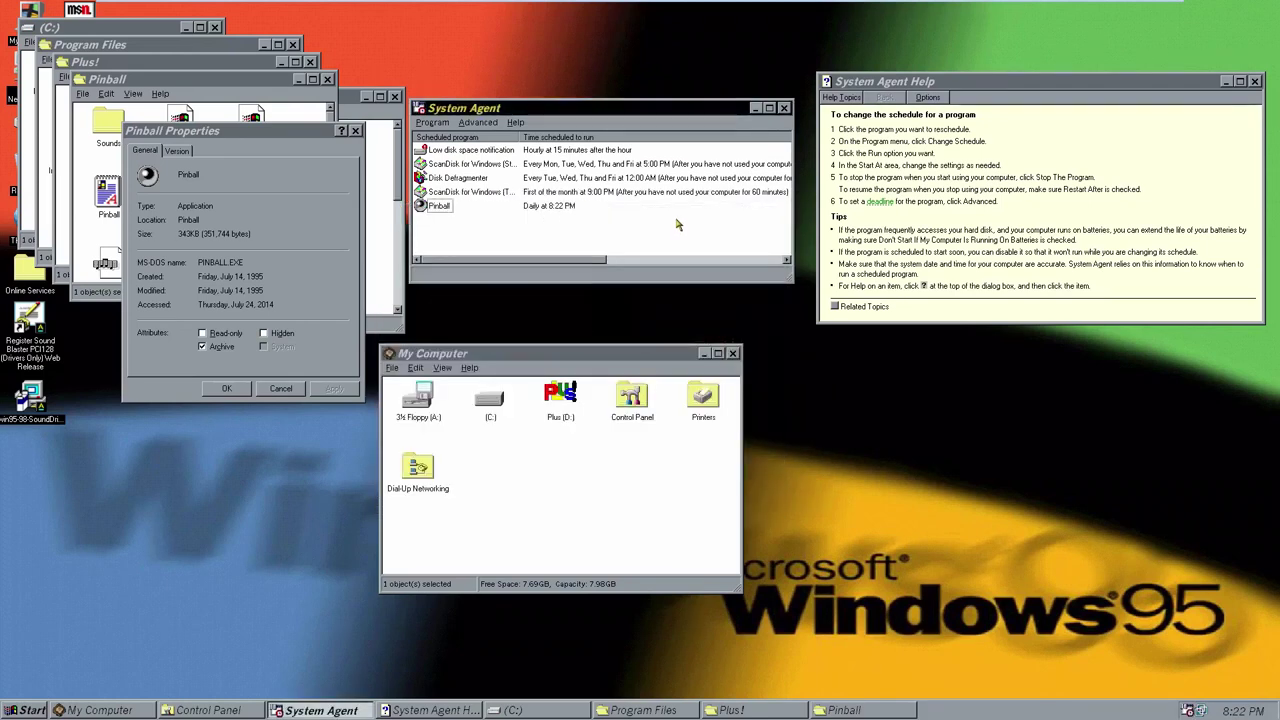